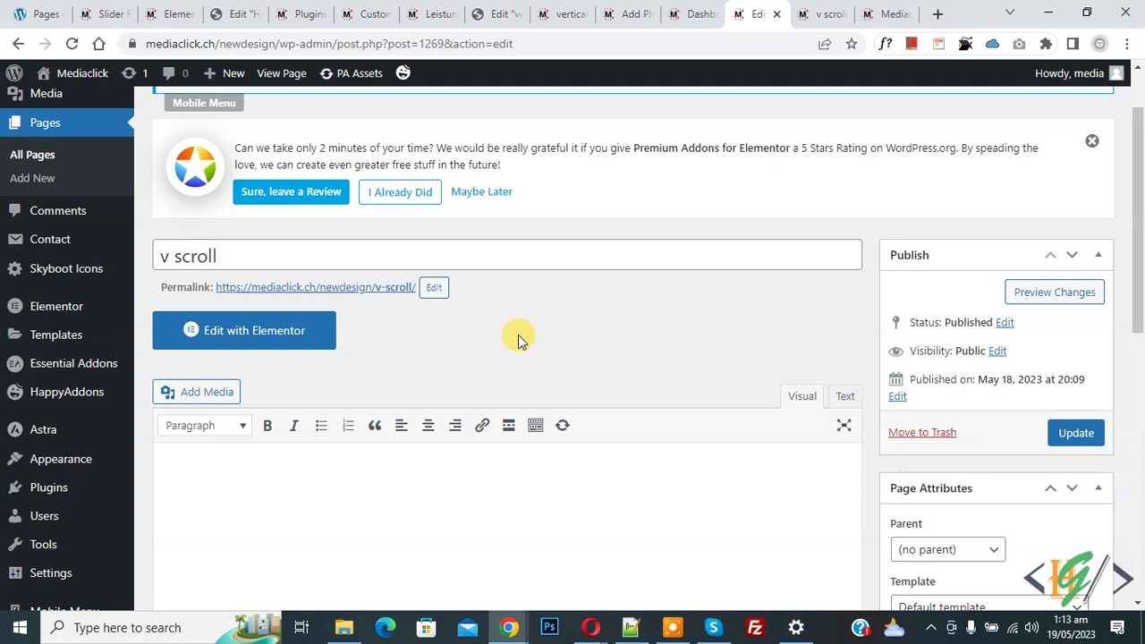
- Go to the WordPress Dashboard and open the Plugins > Add New page
{"action": "left_click", "coordinate": [695, 10]}
{"action": "scroll", "coordinate": [462, 183], "scroll_direction": "down", "scroll_amount": 3}
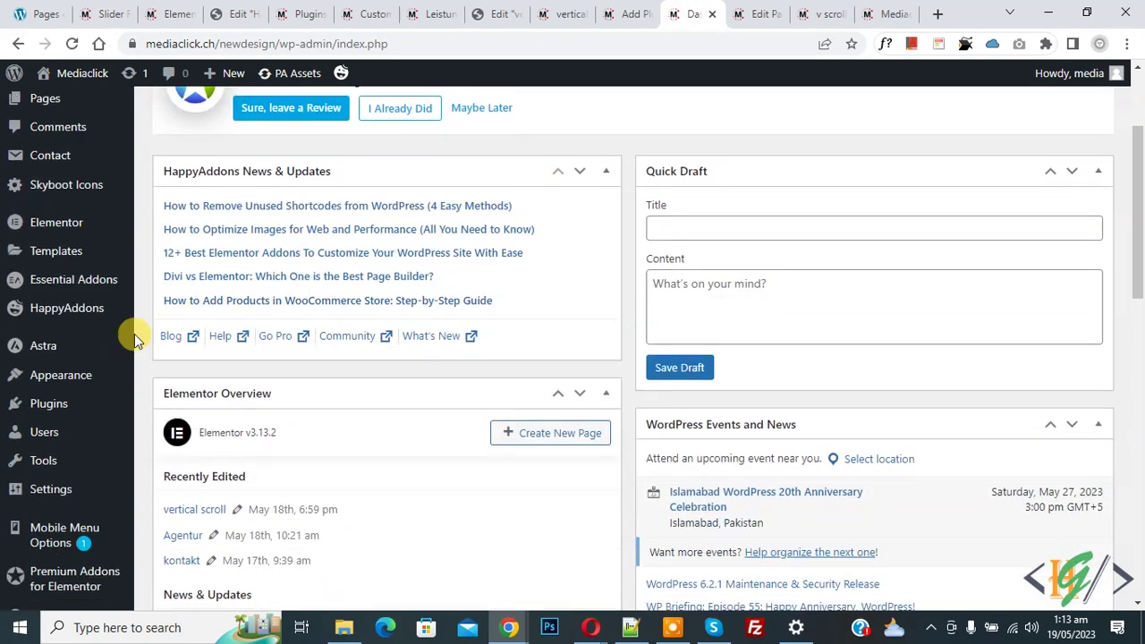
{"action": "mouse_move", "coordinate": [76, 405]}
{"action": "left_click", "coordinate": [159, 430]}
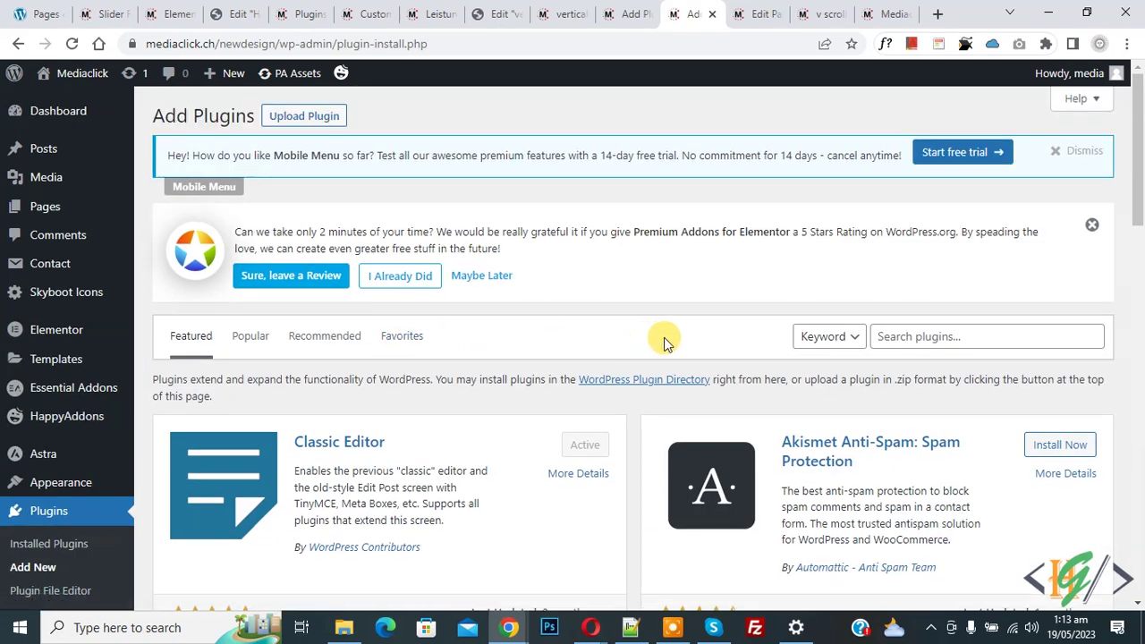
{"action": "left_click", "coordinate": [901, 336]}
- Search for 'premium addons for elementor', then open its Widgets & Add-ons settings
{"action": "type", "text": "premium addons for elementor"}
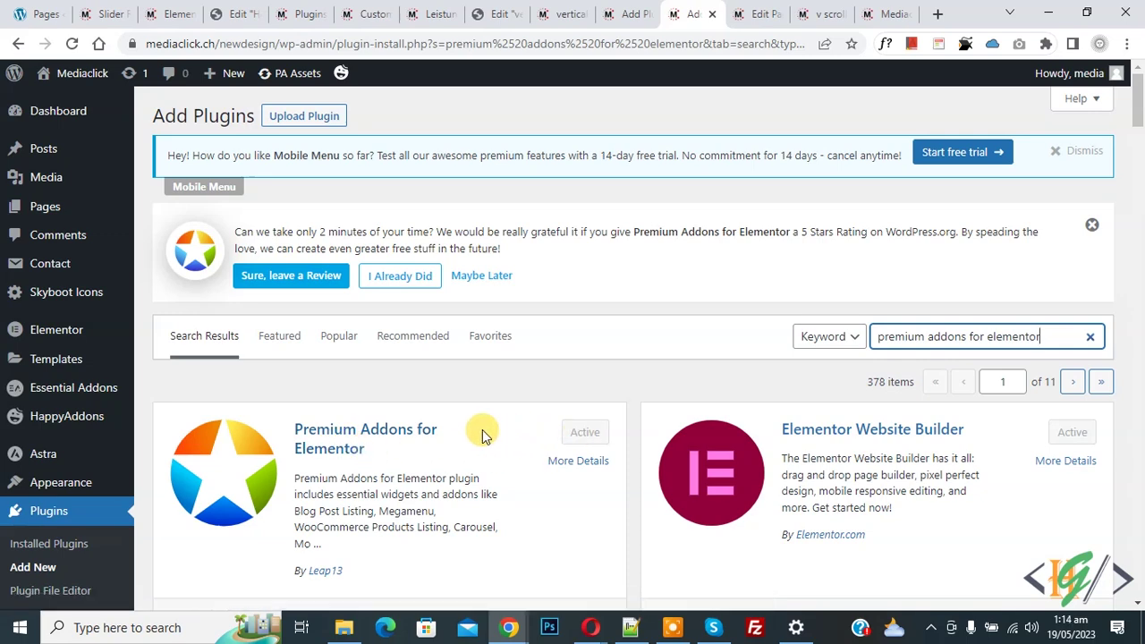
{"action": "scroll", "coordinate": [510, 322], "scroll_direction": "down", "scroll_amount": 4}
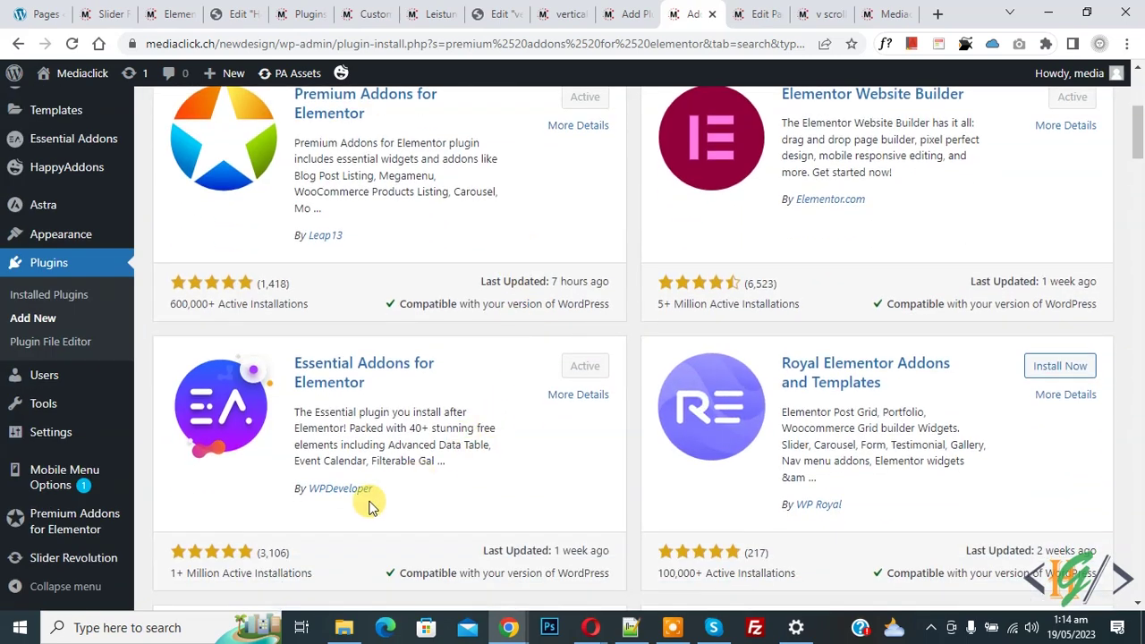
{"action": "mouse_move", "coordinate": [79, 528]}
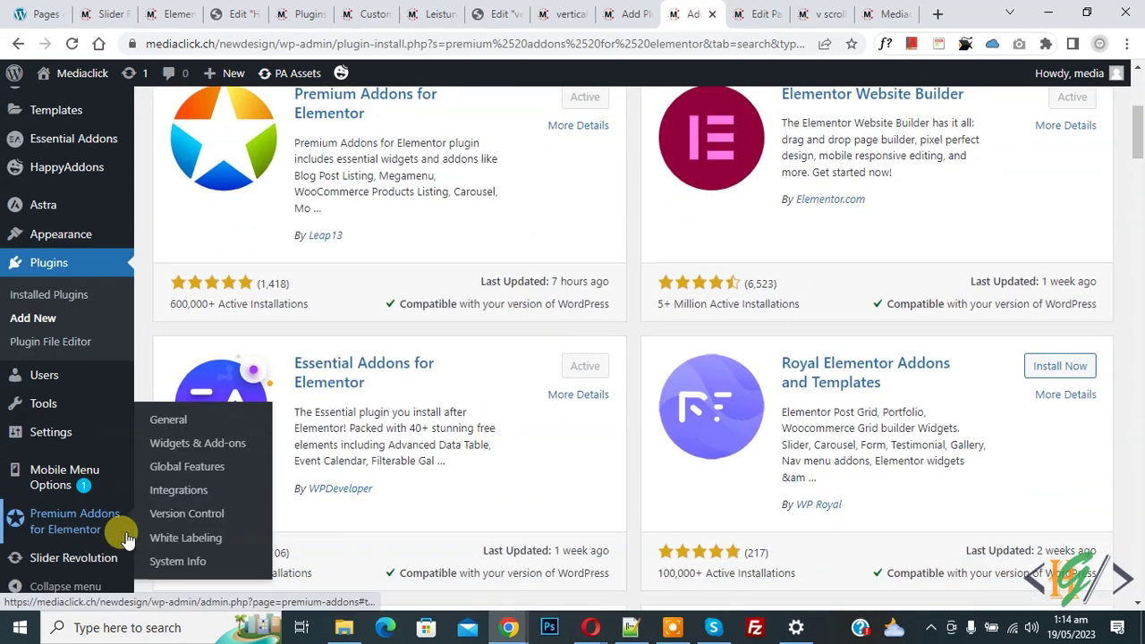
{"action": "left_click", "coordinate": [187, 452]}
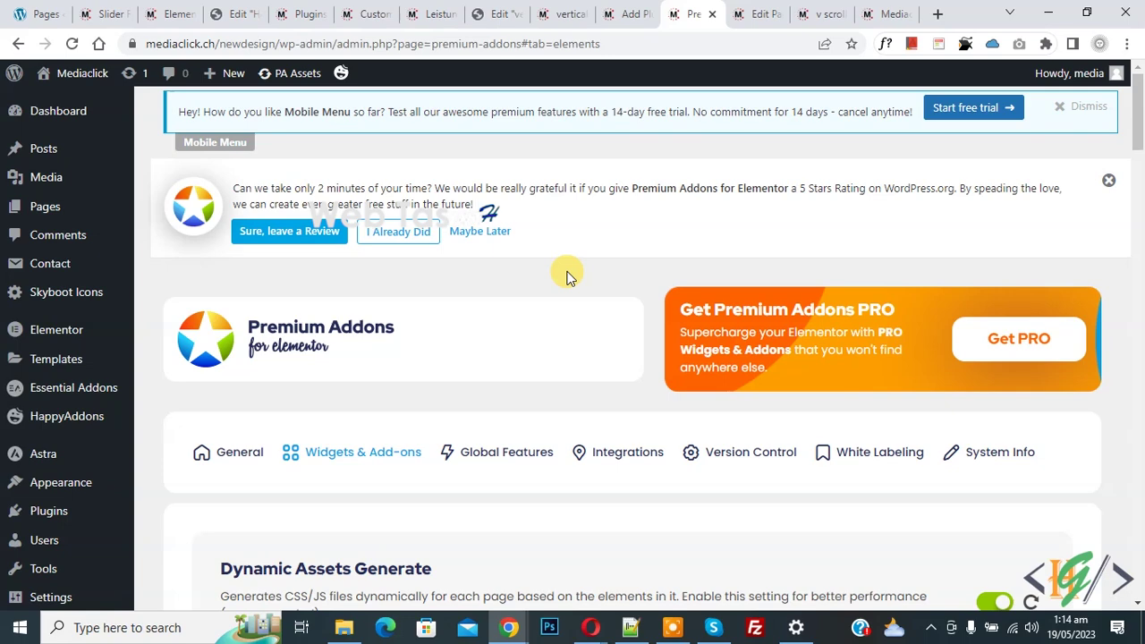
- Confirm the Vertical Scroll toggle is on, then open the v scroll page in Elementor
{"action": "scroll", "coordinate": [569, 276], "scroll_direction": "down", "scroll_amount": 4}
{"action": "key", "text": "ctrl+f"}
{"action": "type", "text": "vertical"}
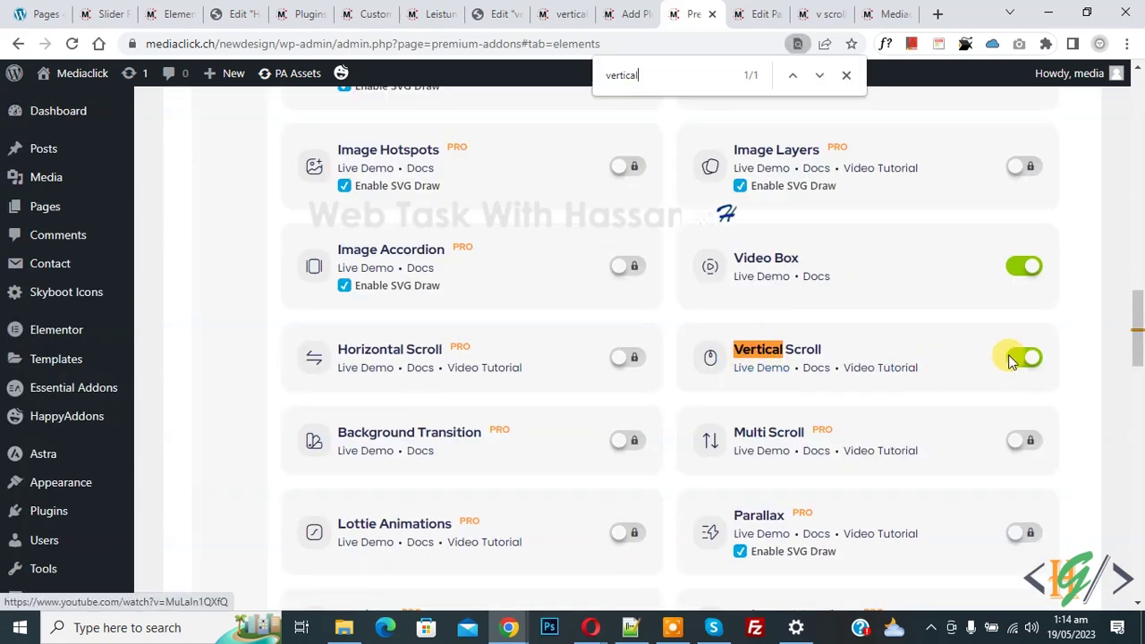
{"action": "left_click", "coordinate": [755, 13]}
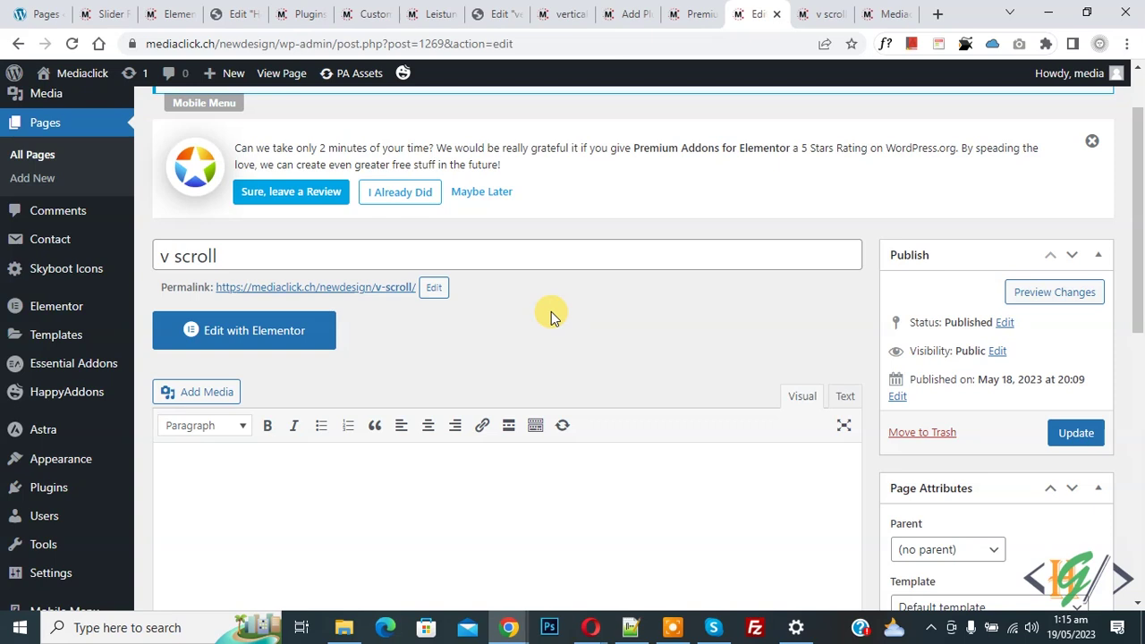
{"action": "left_click", "coordinate": [262, 347]}
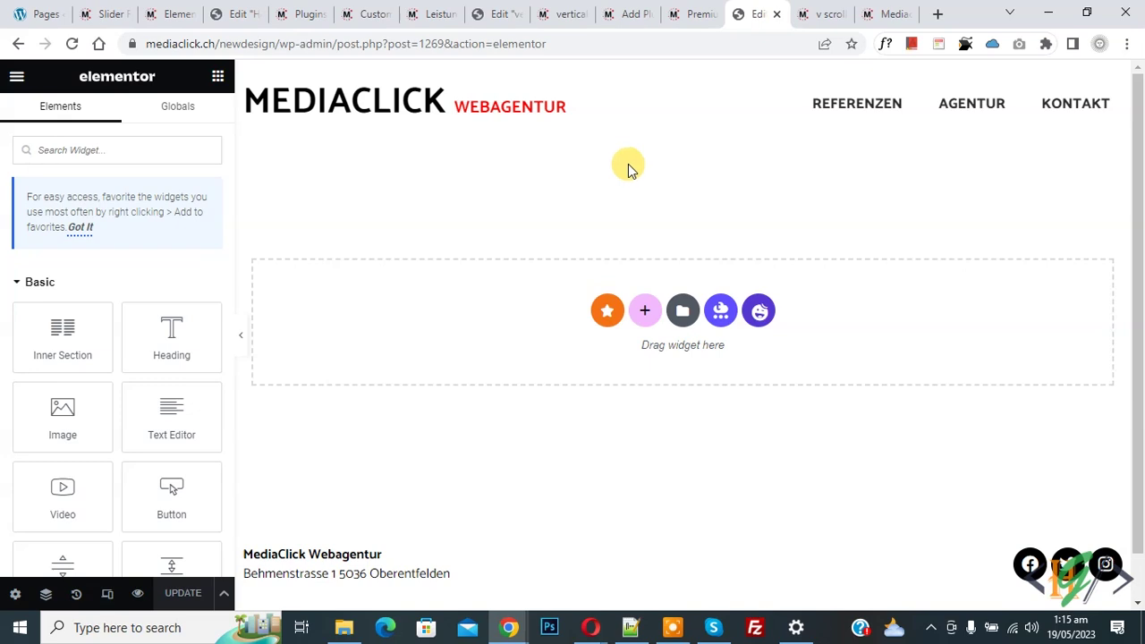
- Add a single-column section and filter the widgets panel by 'vertical'
{"action": "left_click", "coordinate": [644, 313]}
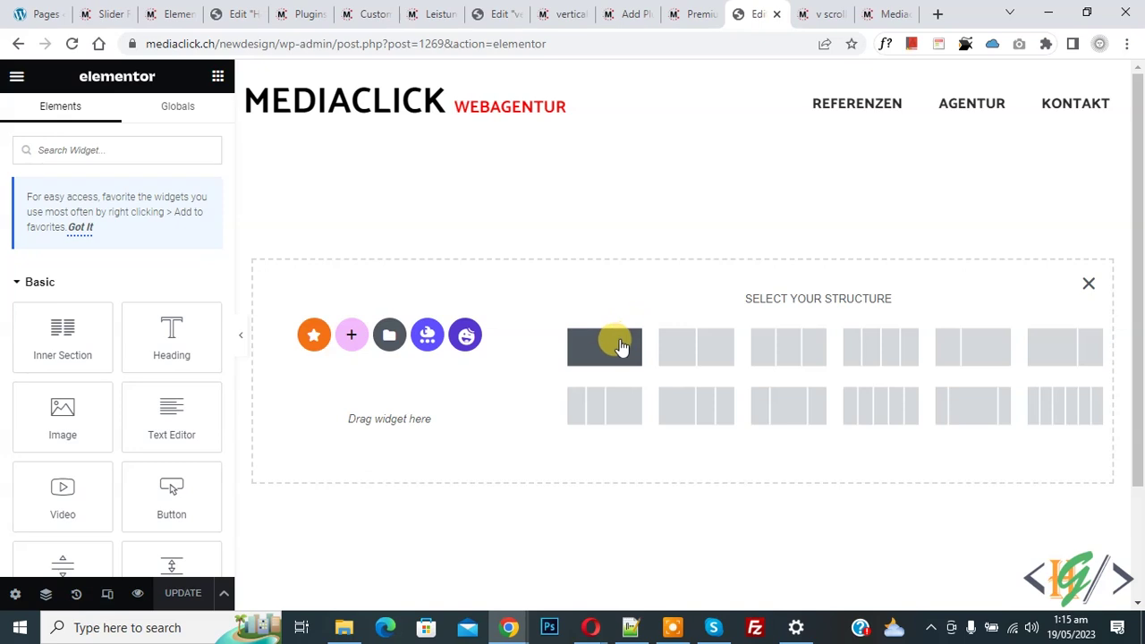
{"action": "left_click", "coordinate": [605, 354]}
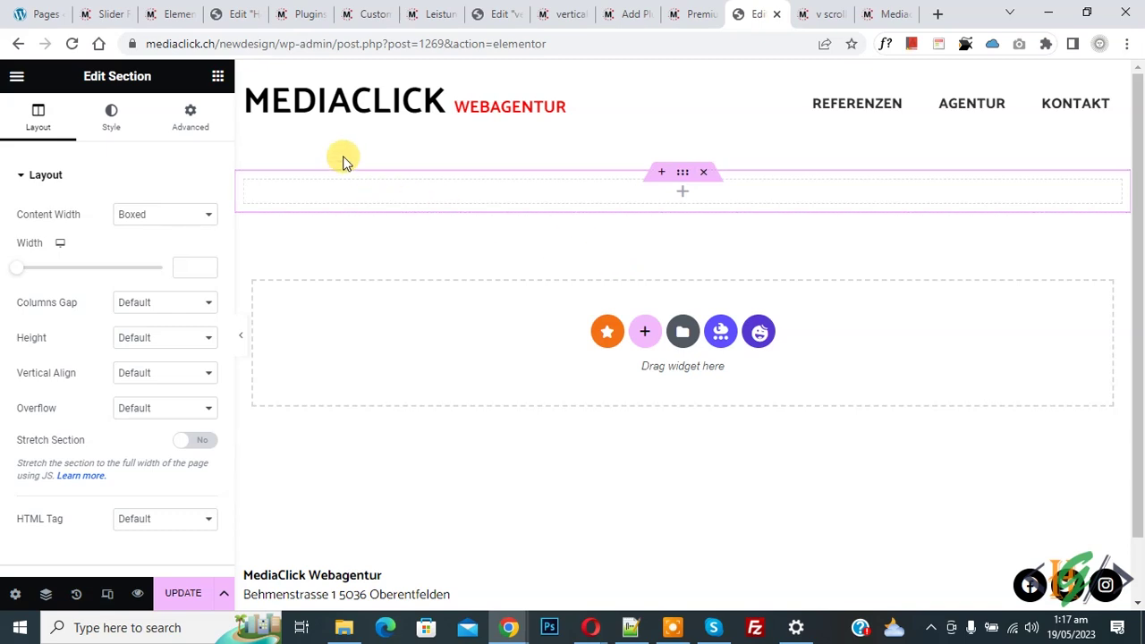
{"action": "left_click", "coordinate": [216, 75]}
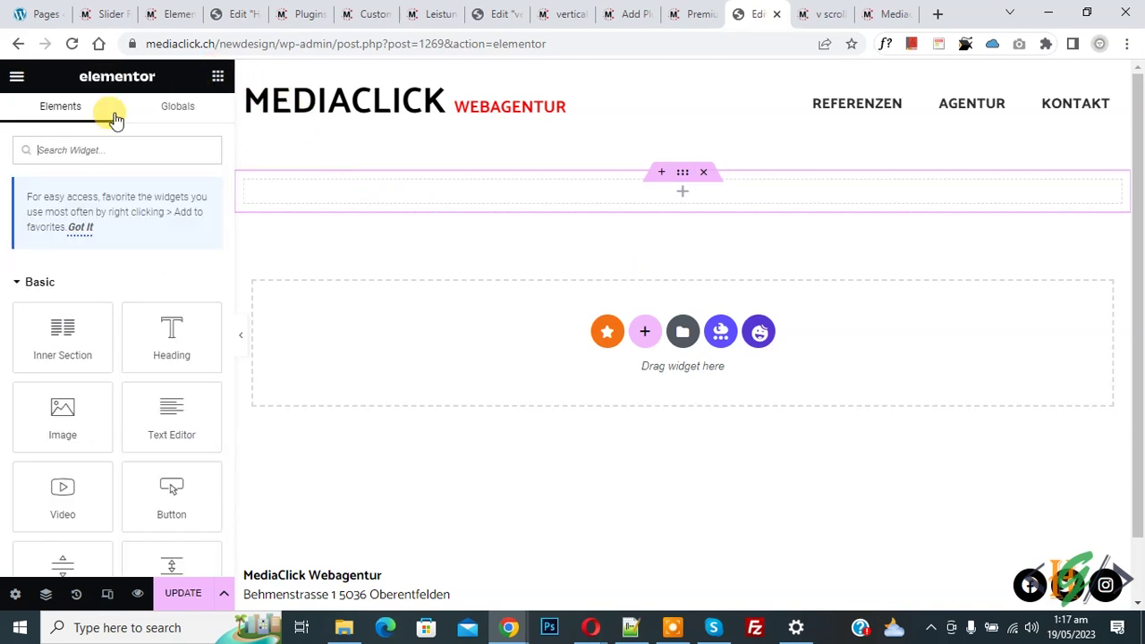
{"action": "left_click", "coordinate": [68, 152]}
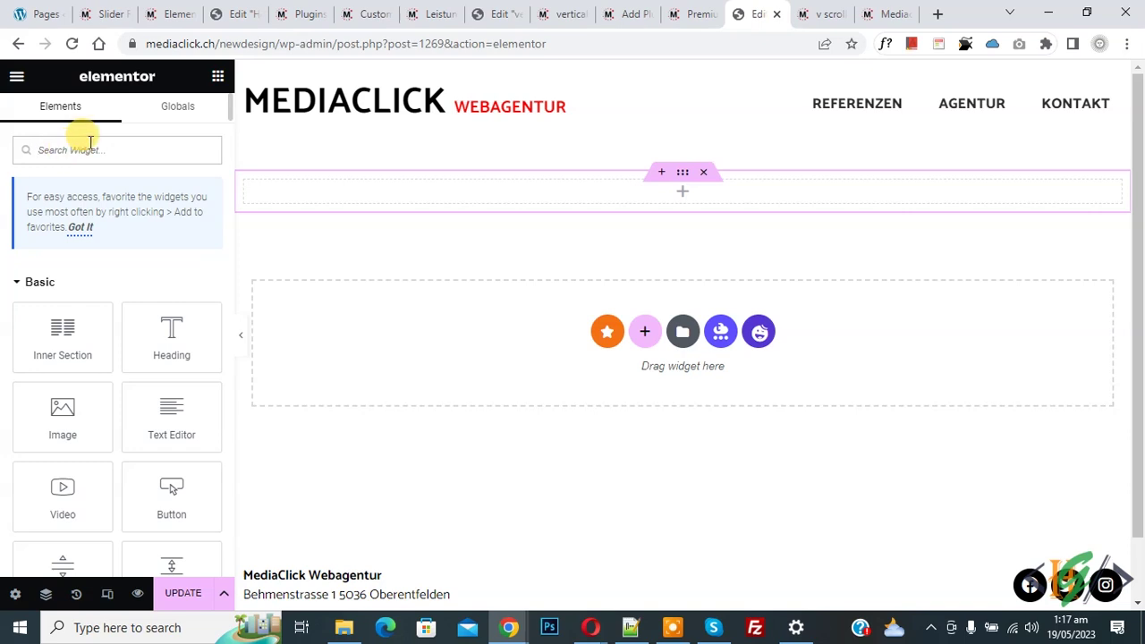
{"action": "type", "text": "vertc"}
{"action": "key", "text": "BackSpace"}
{"action": "key", "text": "BackSpace"}
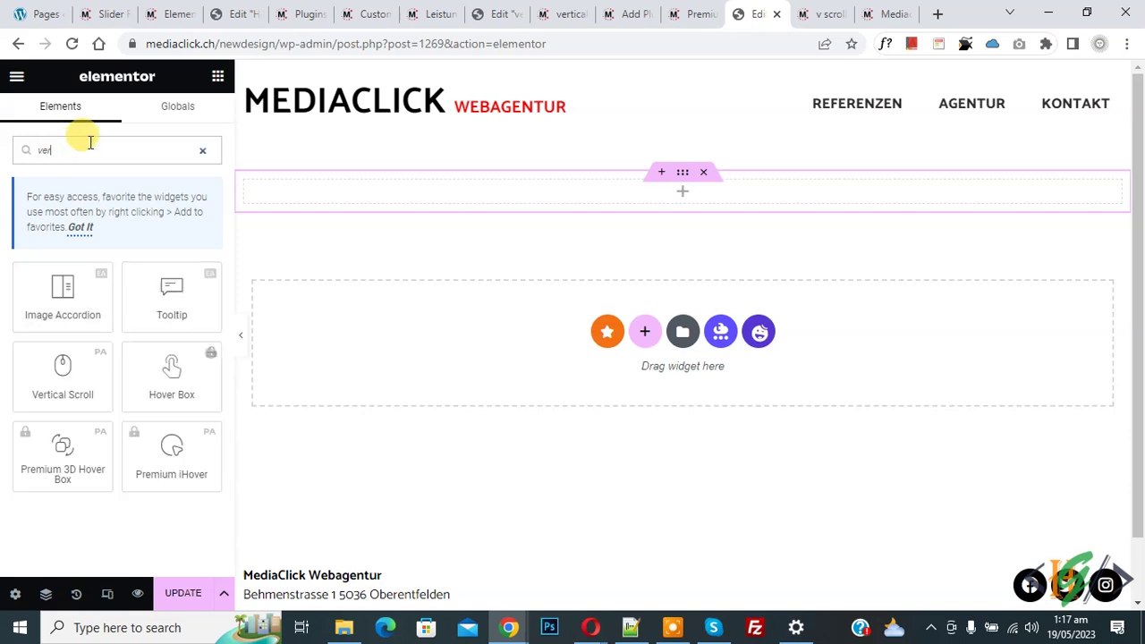
{"action": "type", "text": "tical"}
- Drop Vertical Scroll into the section, set Content Type to Section ID, add one item
{"action": "left_click_drag", "start_coordinate": [54, 301], "coordinate": [554, 196]}
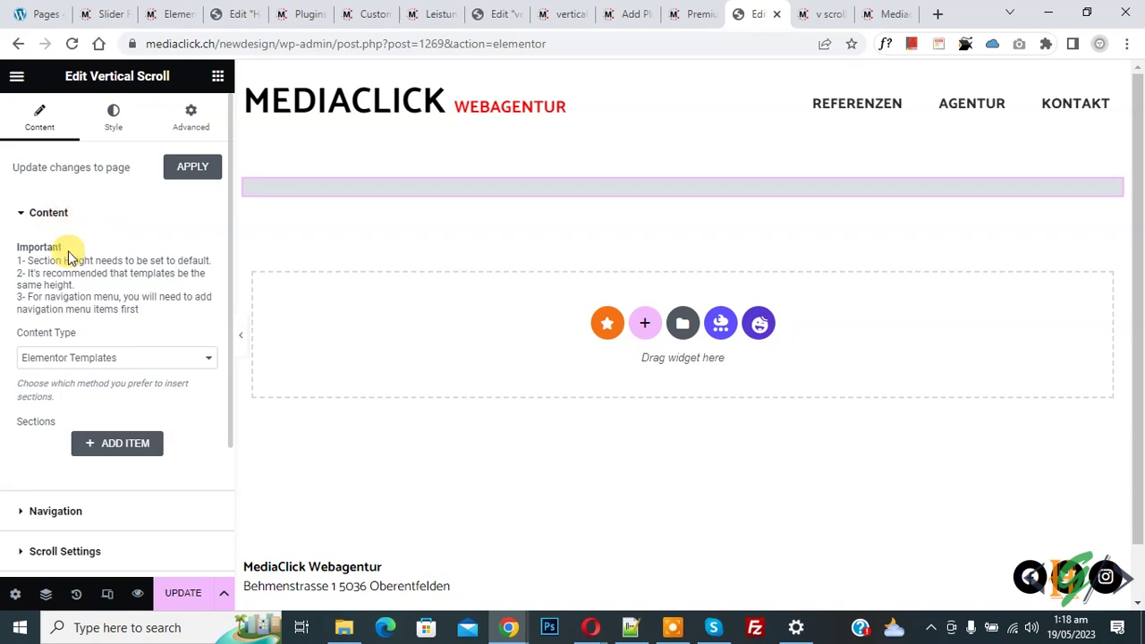
{"action": "scroll", "coordinate": [5, 255], "scroll_direction": "down", "scroll_amount": 1}
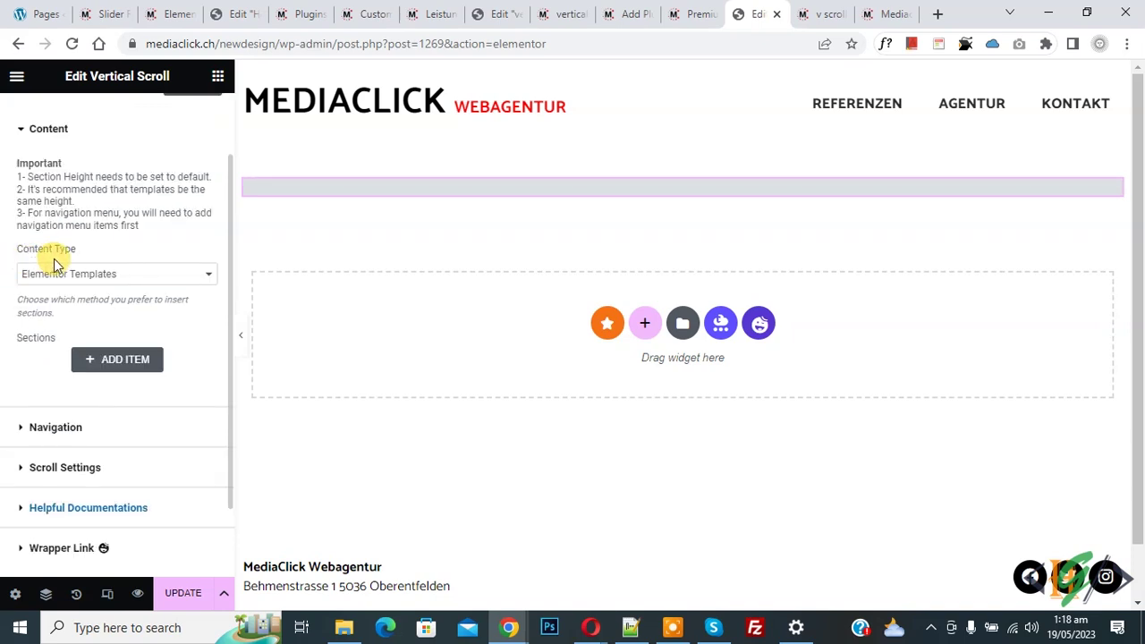
{"action": "left_click", "coordinate": [72, 275]}
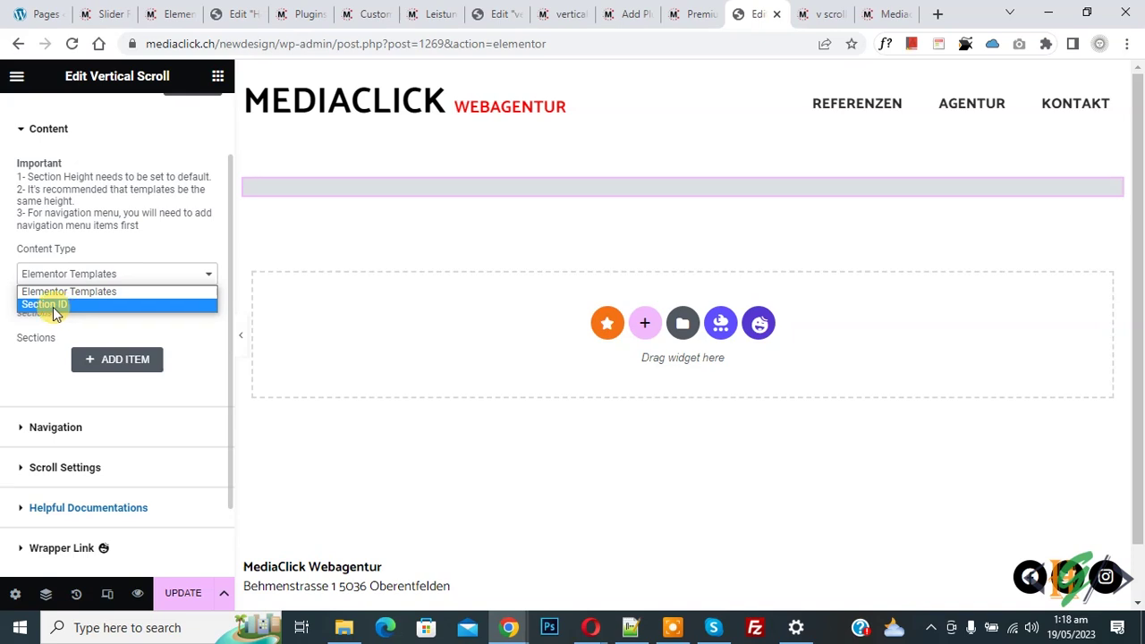
{"action": "left_click", "coordinate": [53, 306]}
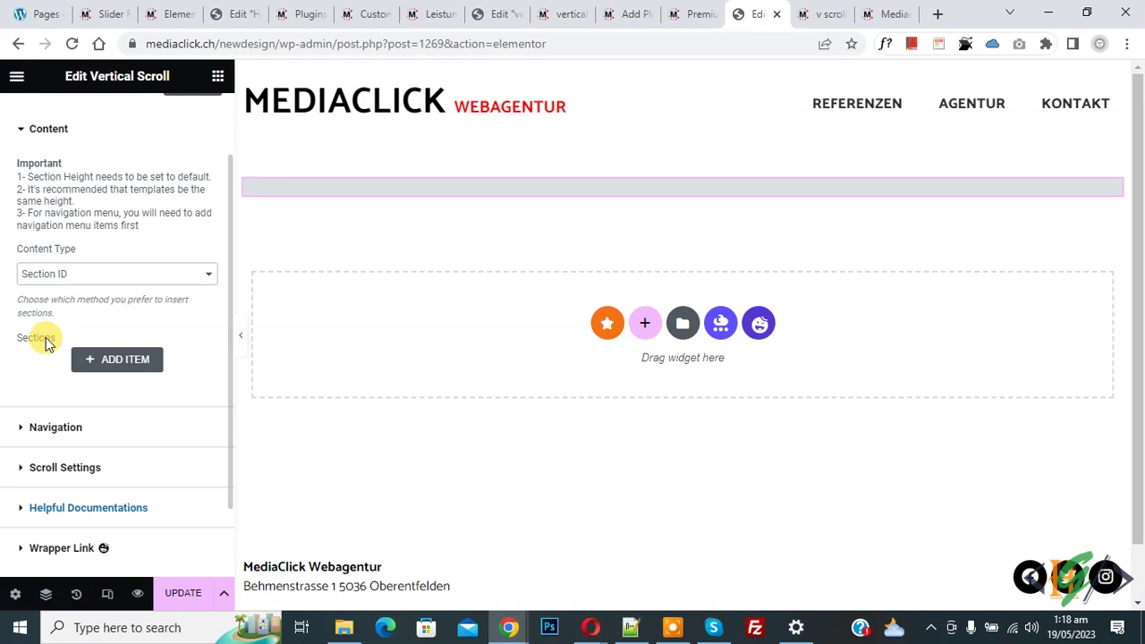
{"action": "left_click", "coordinate": [109, 362]}
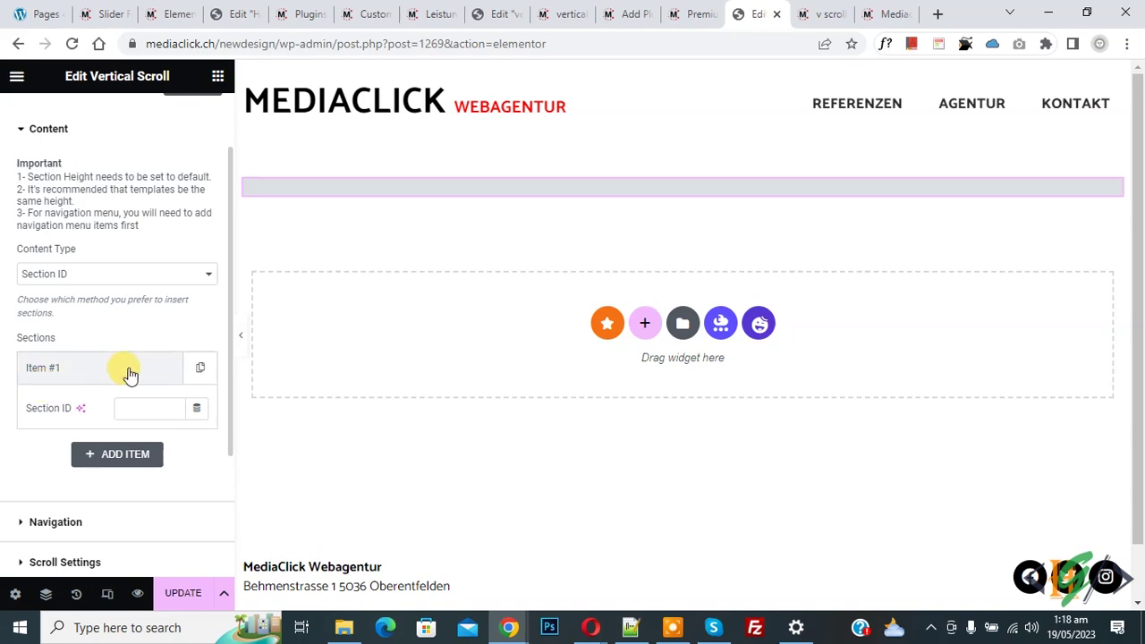
{"action": "left_click", "coordinate": [645, 329]}
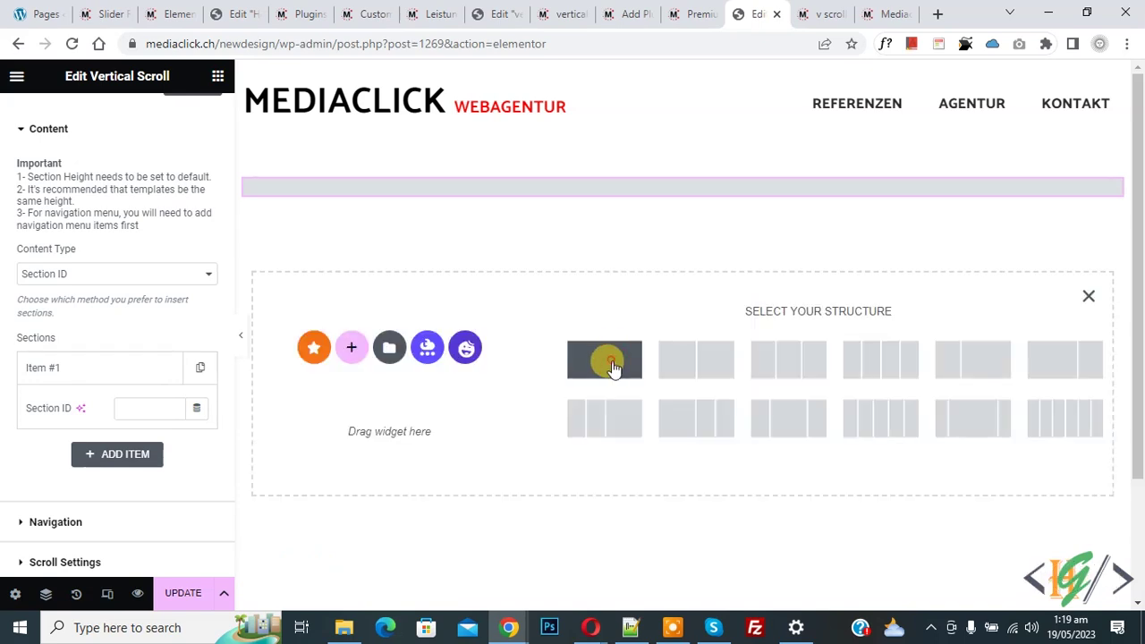
- Add another single-column section below with its height set to Fit To Screen
{"action": "left_click", "coordinate": [614, 367]}
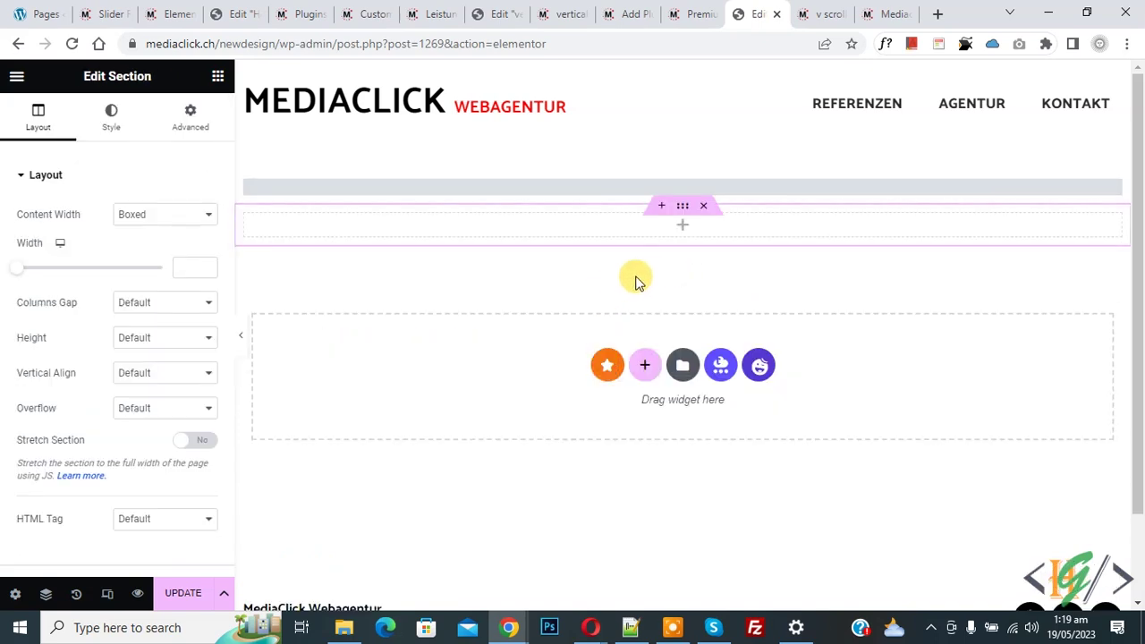
{"action": "left_click", "coordinate": [684, 210]}
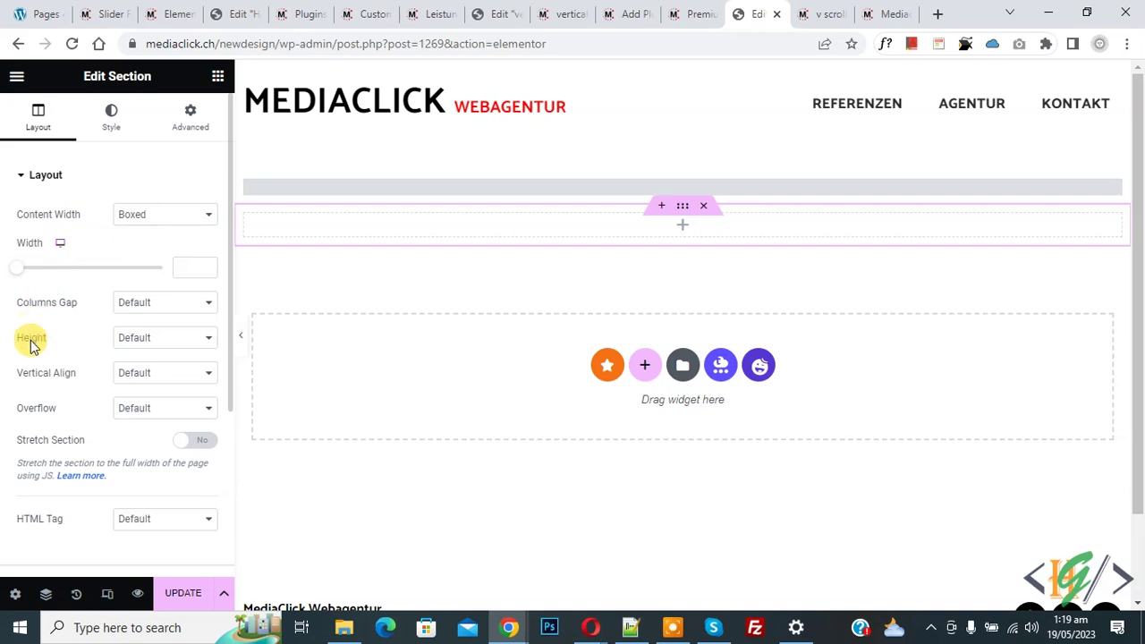
{"action": "left_click", "coordinate": [135, 339]}
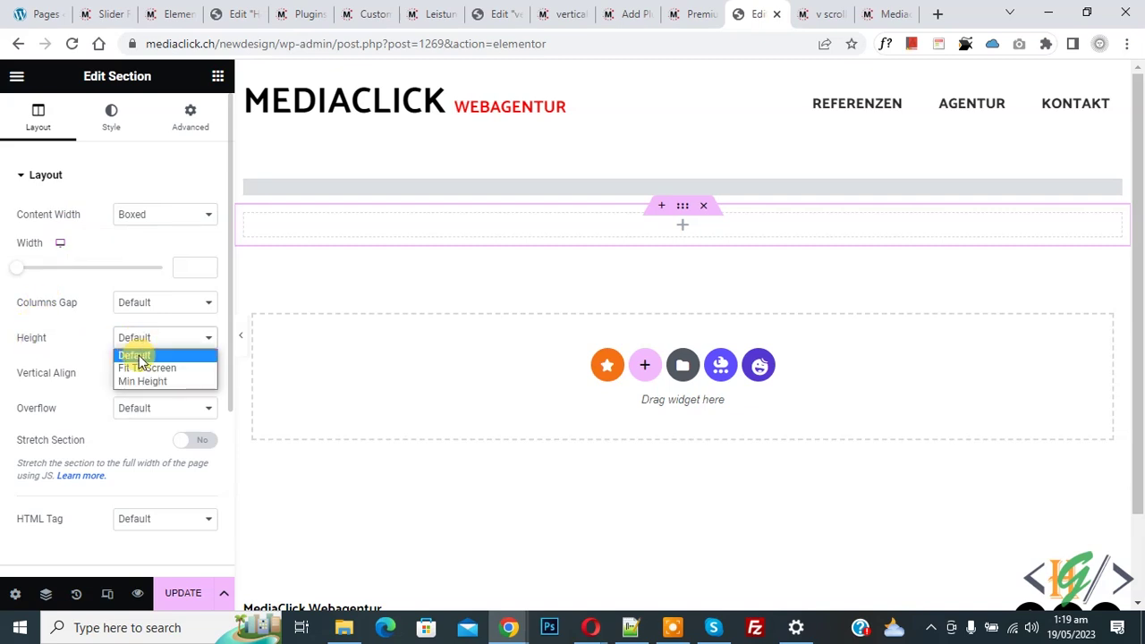
{"action": "left_click", "coordinate": [138, 369]}
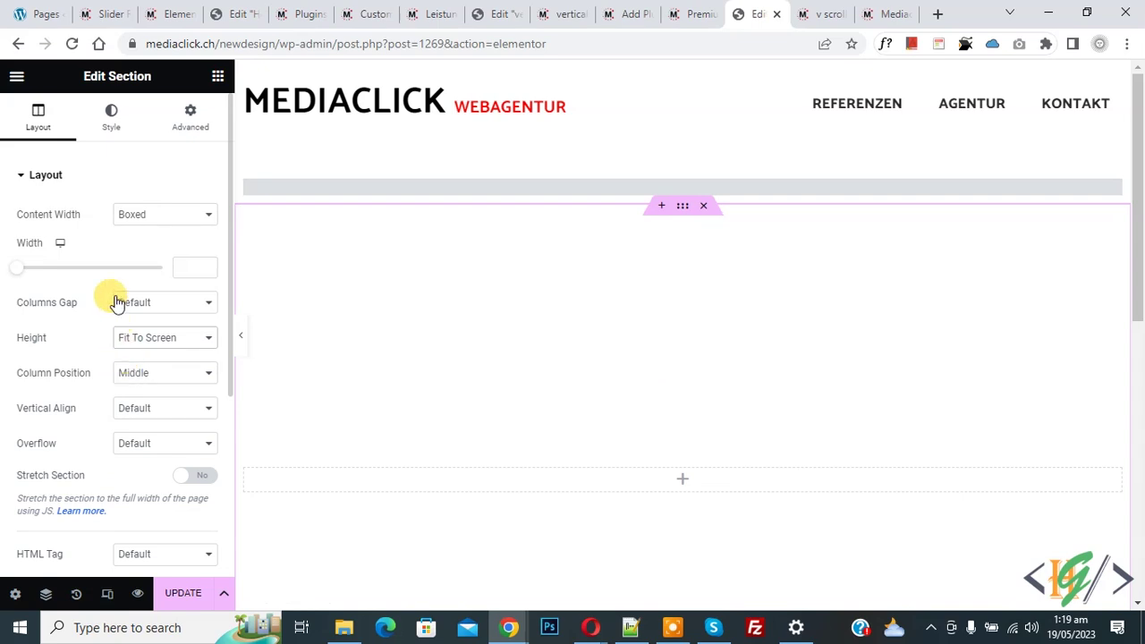
{"action": "left_click", "coordinate": [119, 126]}
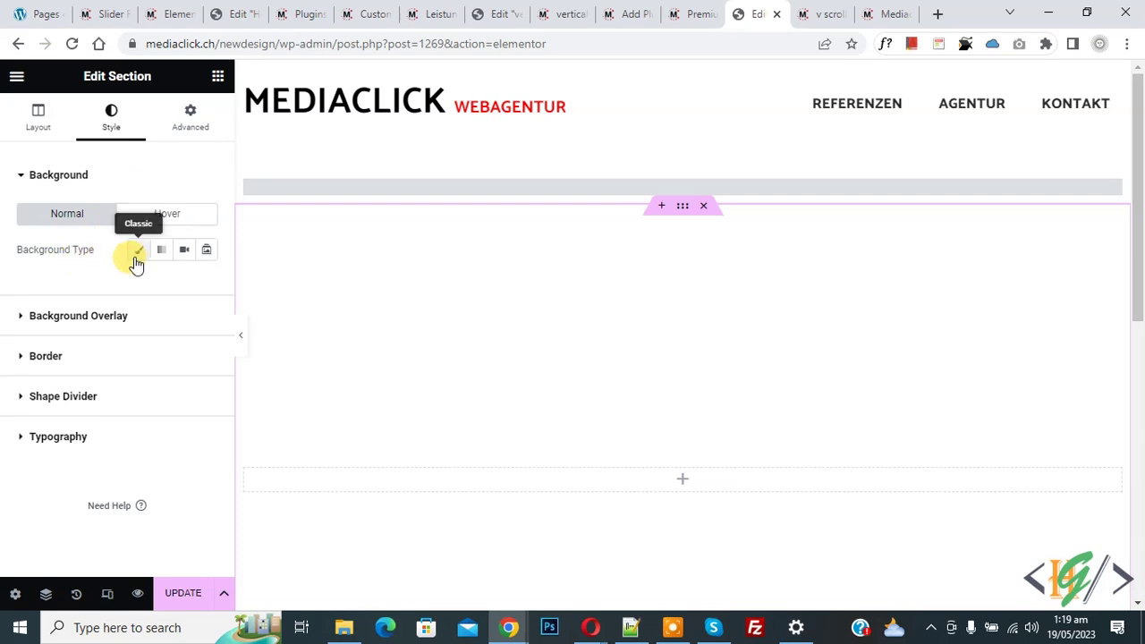
- Give the section a video background from a pasted YouTube link
{"action": "left_click", "coordinate": [182, 254]}
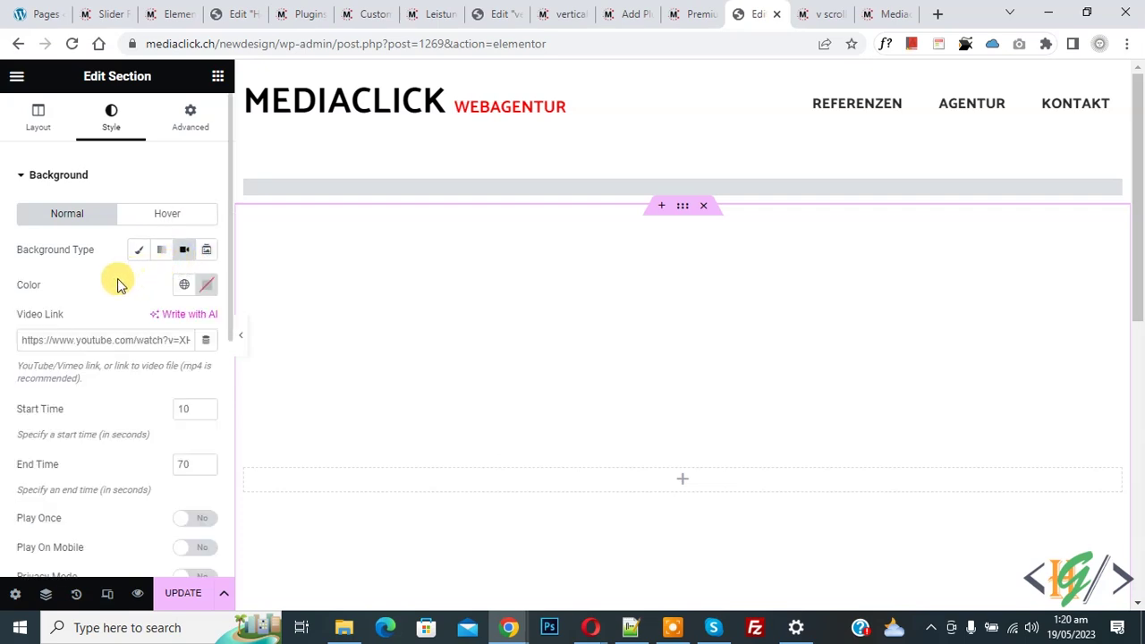
{"action": "left_click", "coordinate": [41, 347]}
{"action": "key", "text": "ctrl+v"}
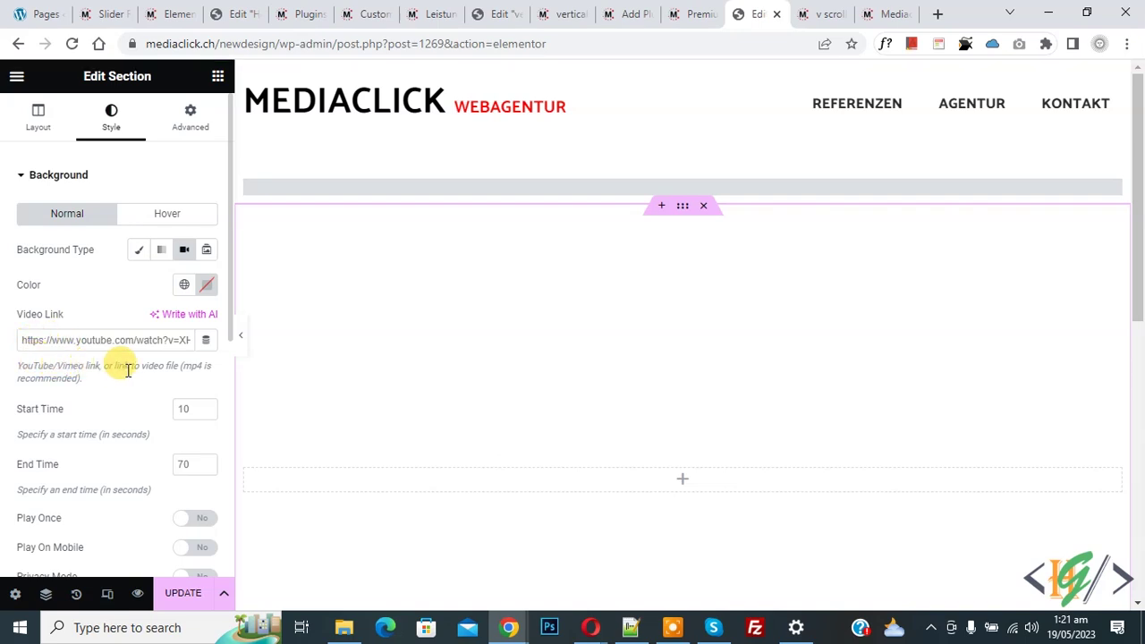
{"action": "left_click", "coordinate": [52, 343]}
{"action": "key", "text": "ctrl+v"}
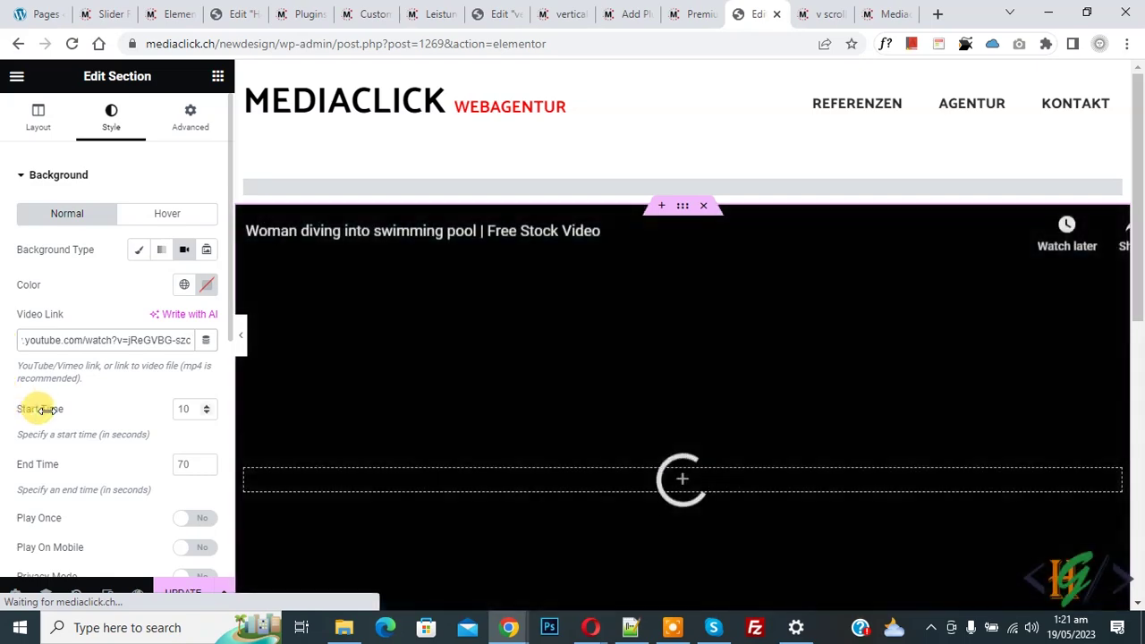
- Set the background video's Play On Mobile option to Yes
{"action": "scroll", "coordinate": [49, 385], "scroll_direction": "down", "scroll_amount": 1}
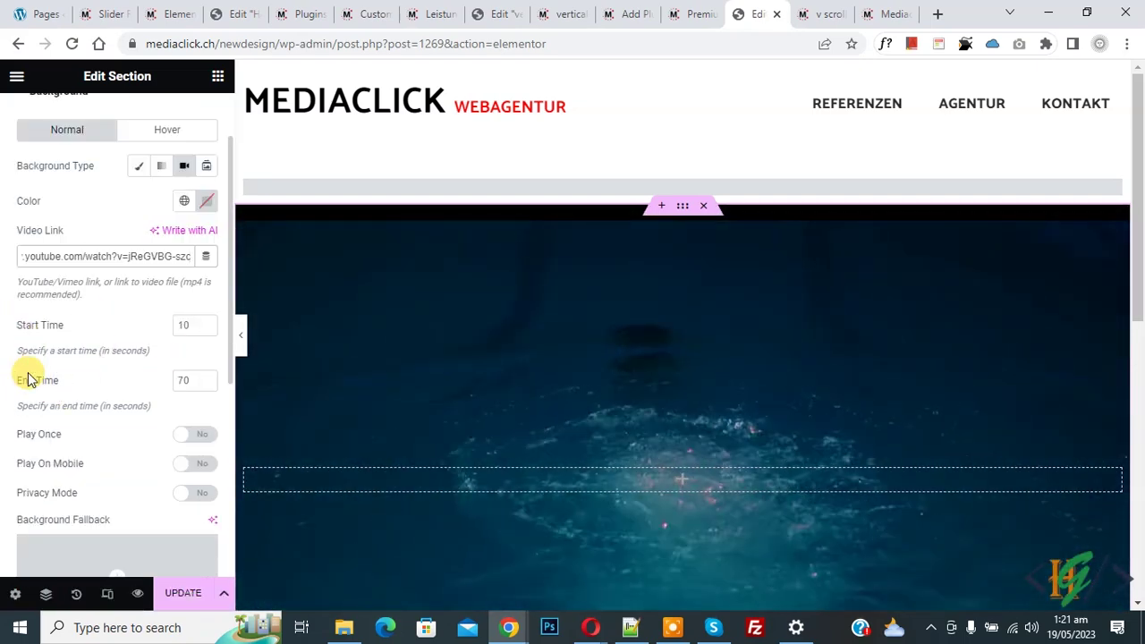
{"action": "scroll", "coordinate": [7, 329], "scroll_direction": "down", "scroll_amount": 1}
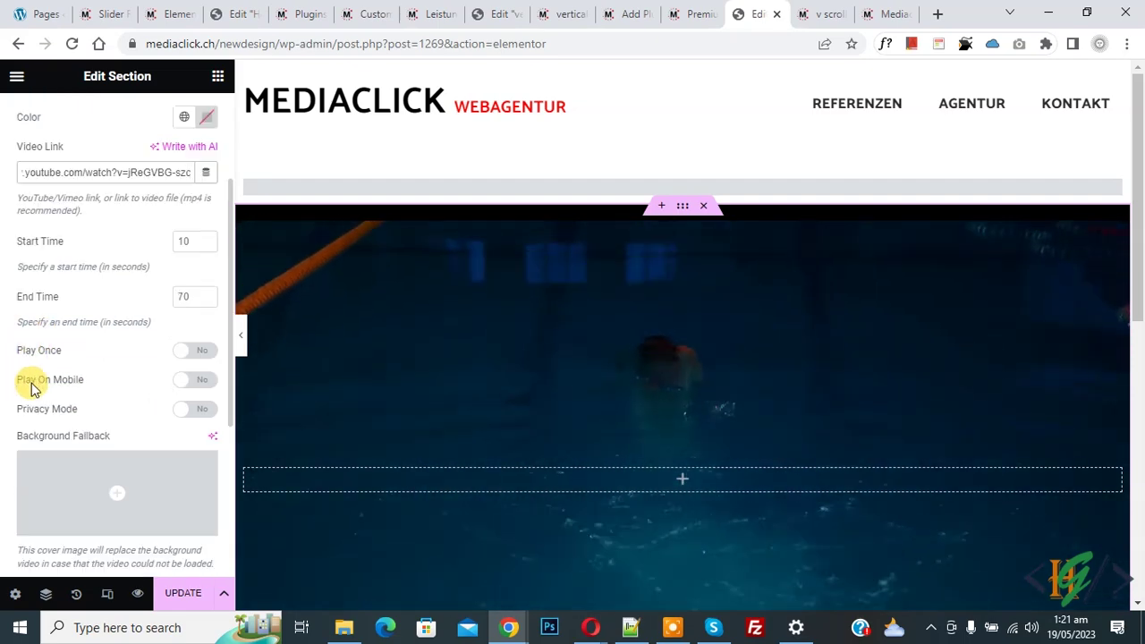
{"action": "left_click", "coordinate": [195, 381]}
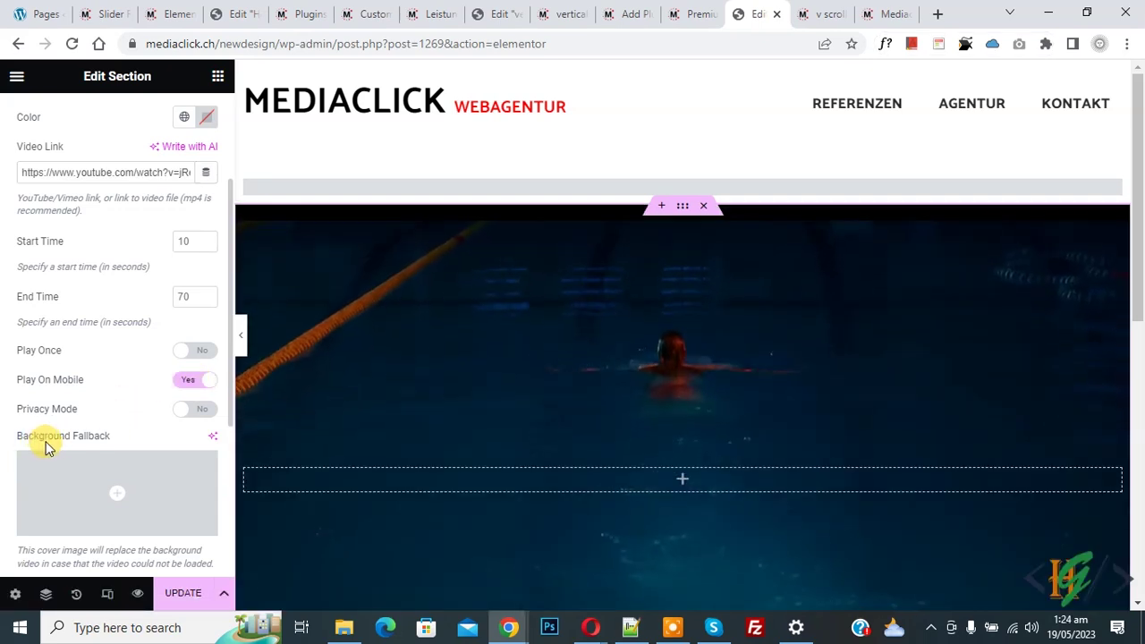
{"action": "scroll", "coordinate": [4, 443], "scroll_direction": "down", "scroll_amount": 1}
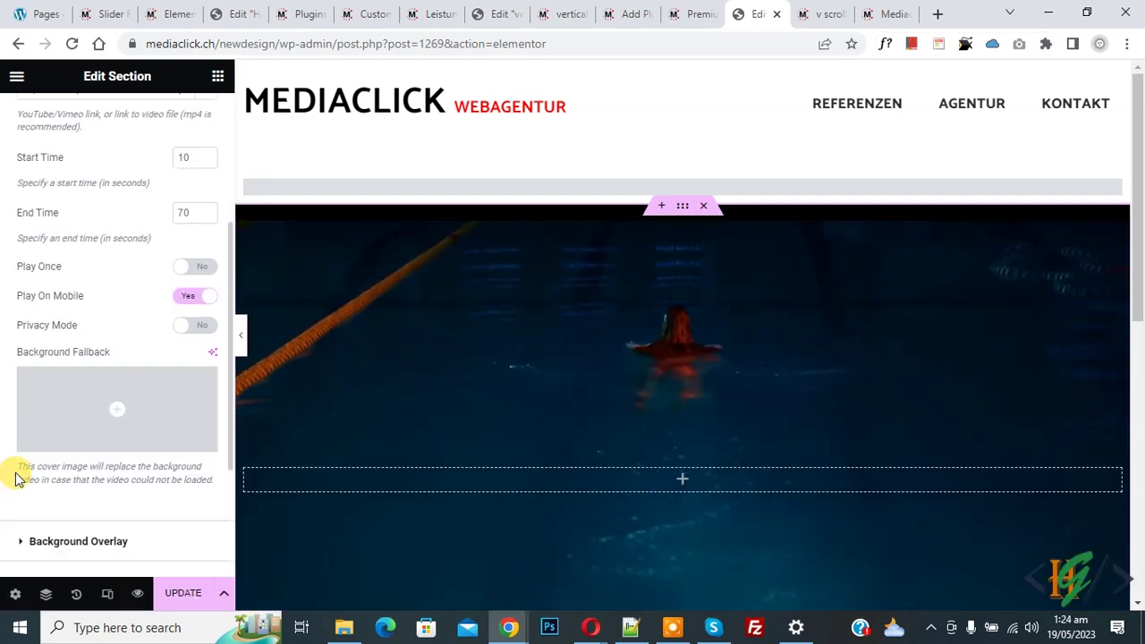
{"action": "mouse_move", "coordinate": [74, 434]}
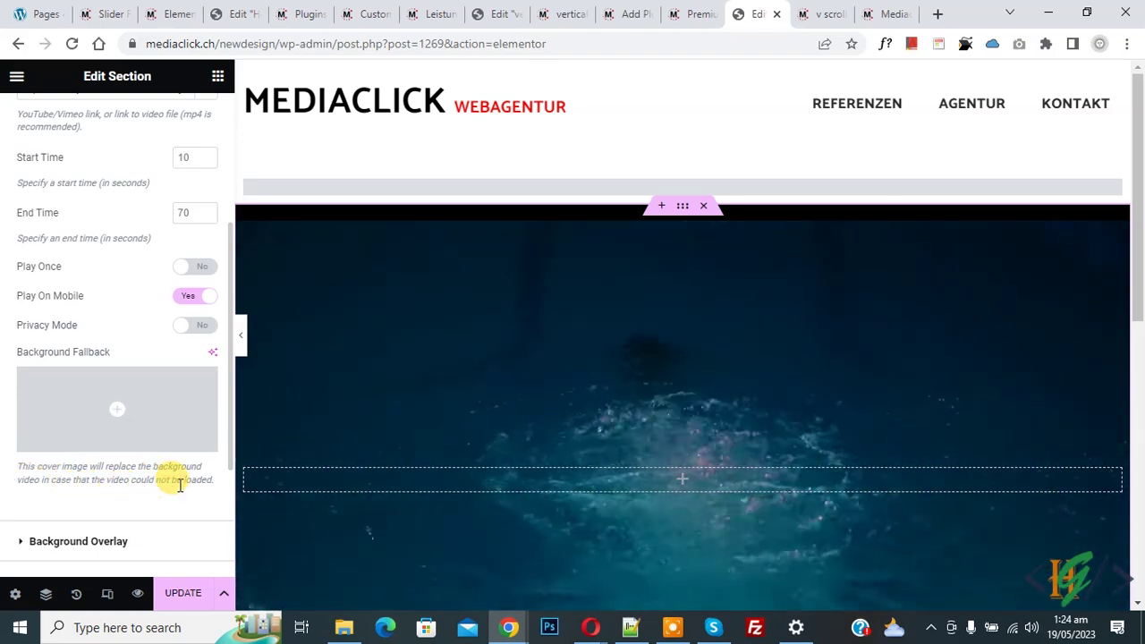
{"action": "scroll", "coordinate": [164, 484], "scroll_direction": "down", "scroll_amount": 1}
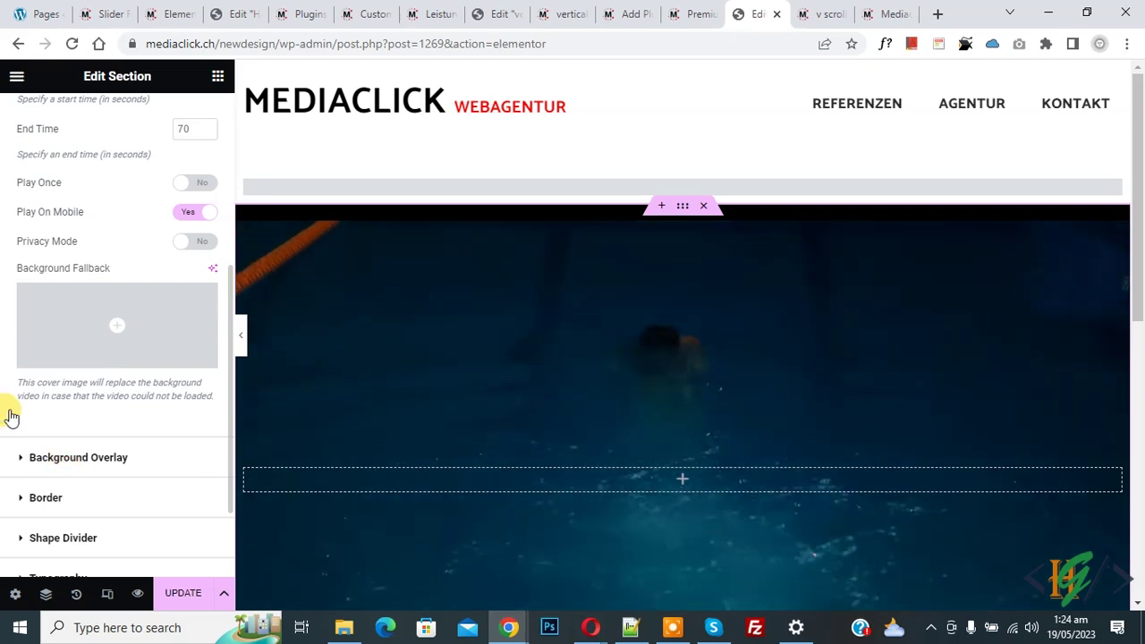
- Try a Classic background overlay in a dark red colour with adjusted opacity
{"action": "left_click", "coordinate": [71, 457]}
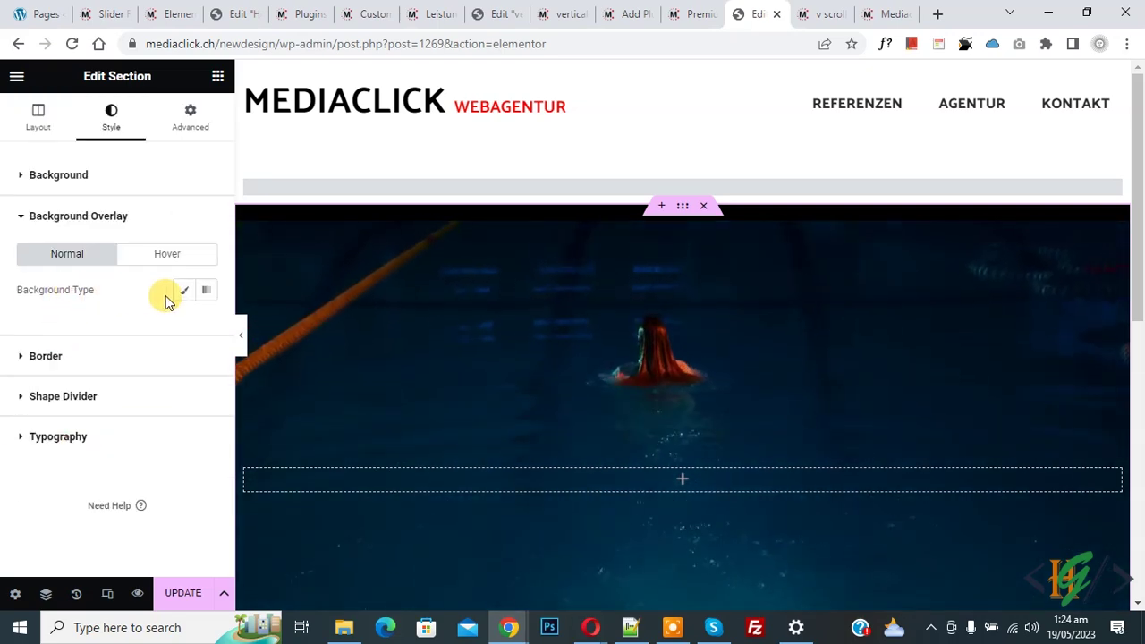
{"action": "left_click", "coordinate": [182, 295]}
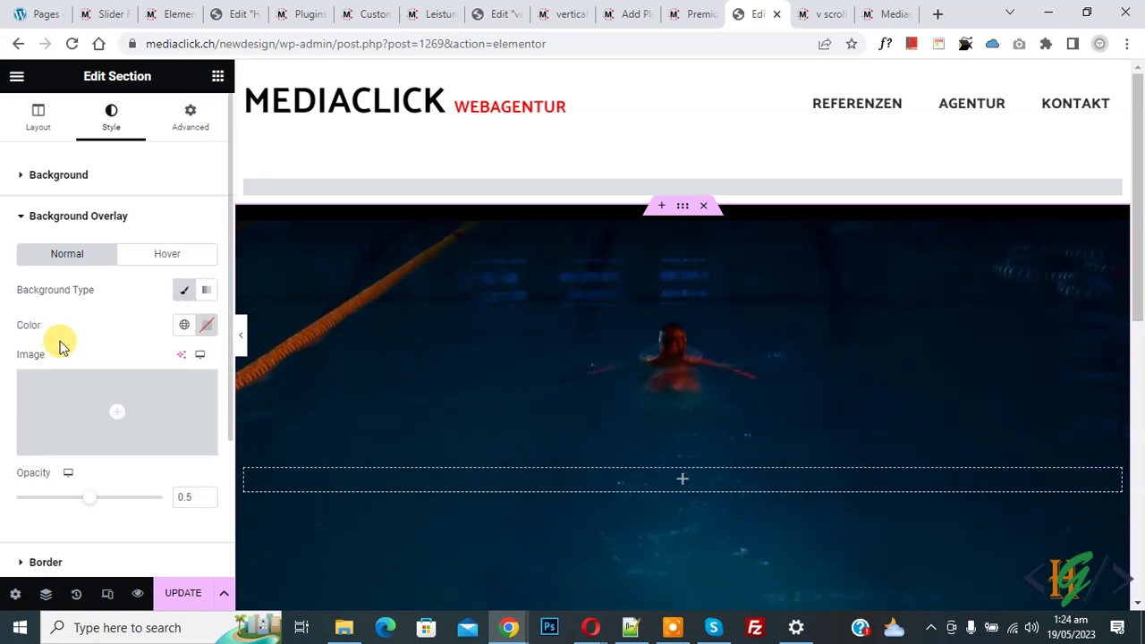
{"action": "left_click", "coordinate": [205, 325]}
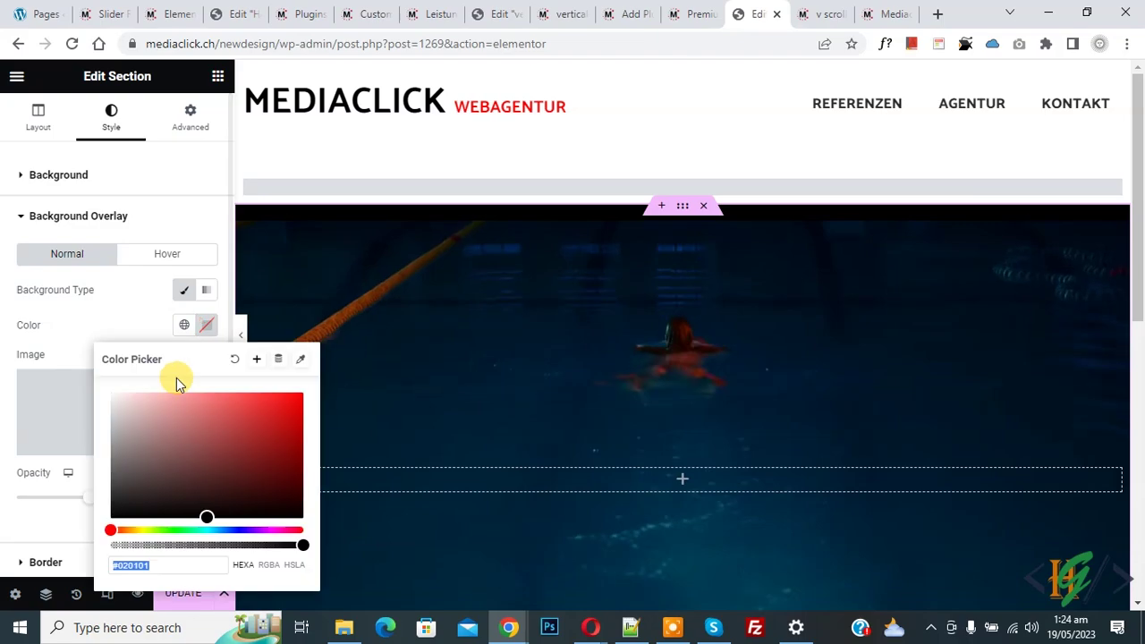
{"action": "left_click_drag", "start_coordinate": [208, 445], "coordinate": [6, 472]}
{"action": "left_click", "coordinate": [92, 501]}
{"action": "mouse_move", "coordinate": [92, 500]}
{"action": "left_mouse_down"}
{"action": "mouse_move", "coordinate": [170, 508]}
{"action": "mouse_move", "coordinate": [84, 498]}
{"action": "mouse_move", "coordinate": [107, 505]}
{"action": "left_mouse_up"}
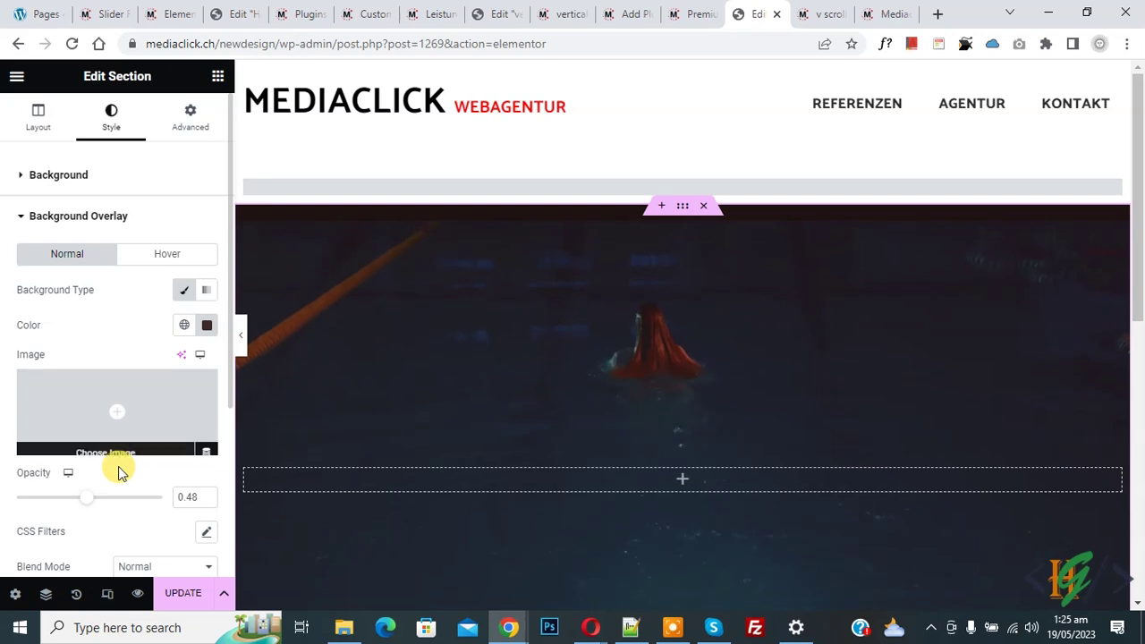
- Clear the overlay type again and move to the section's Advanced settings
{"action": "scroll", "coordinate": [105, 313], "scroll_direction": "down", "scroll_amount": 1}
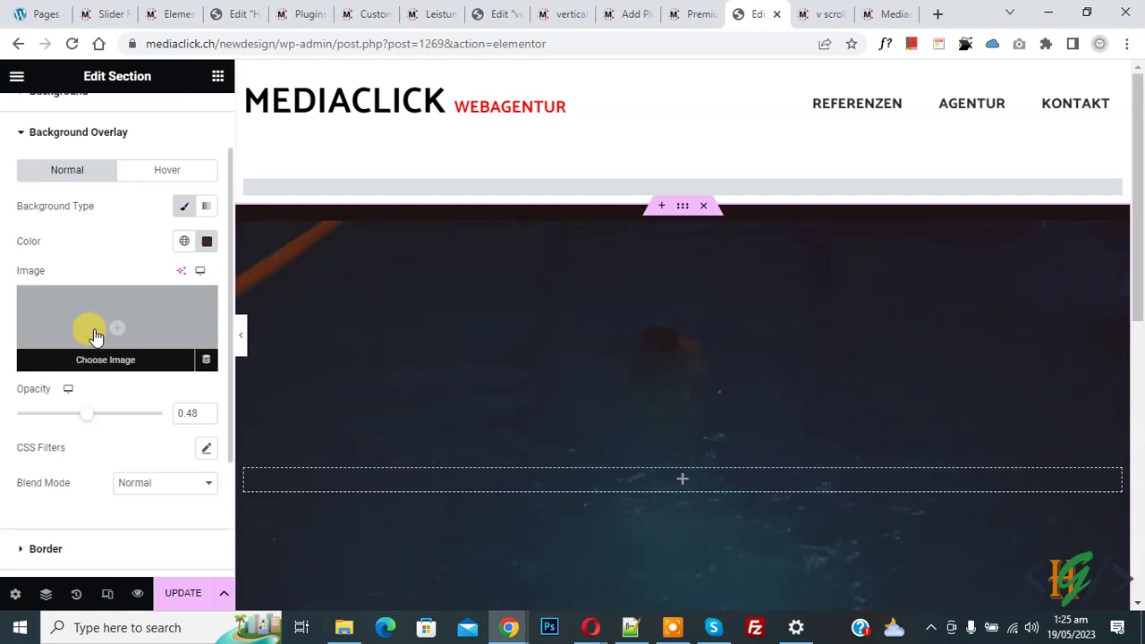
{"action": "left_click", "coordinate": [182, 205]}
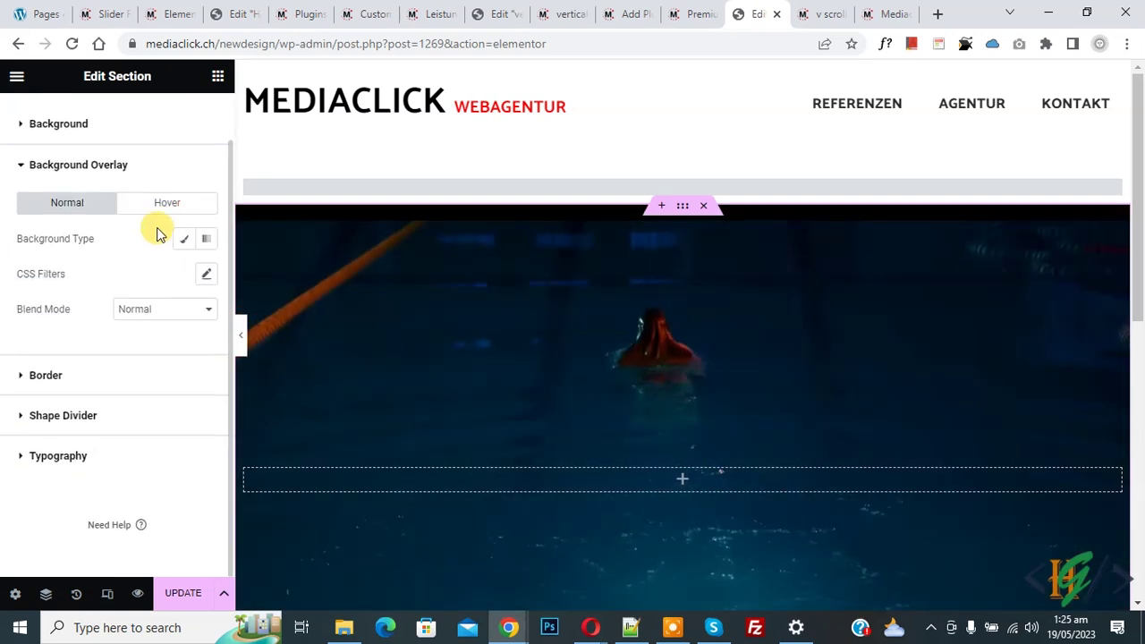
{"action": "scroll", "coordinate": [92, 325], "scroll_direction": "up", "scroll_amount": 1}
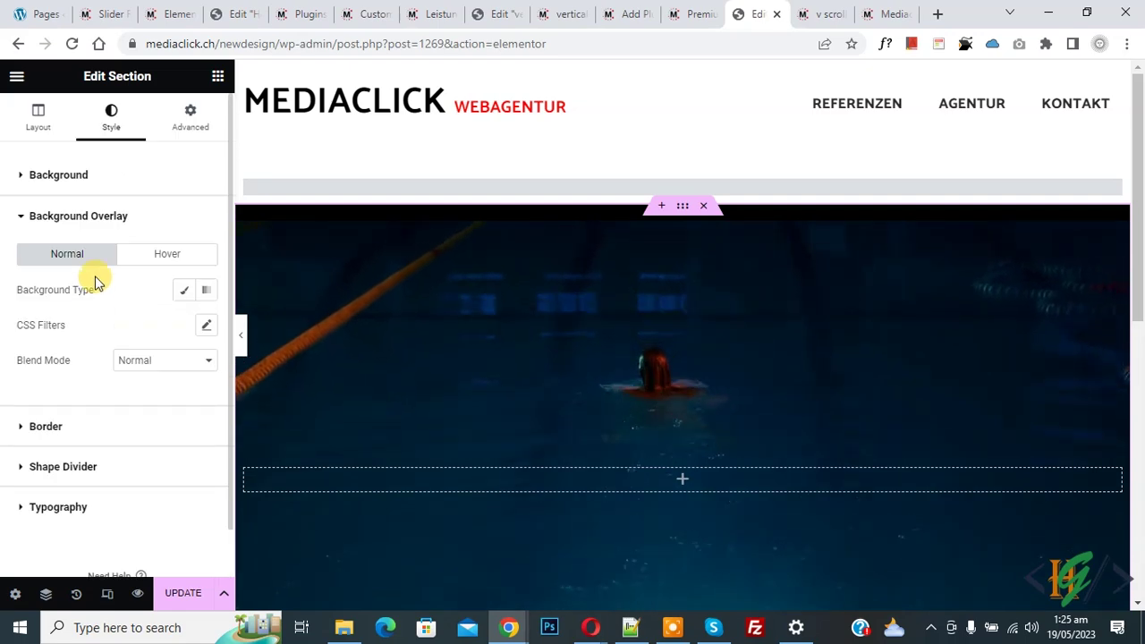
{"action": "left_click", "coordinate": [186, 121]}
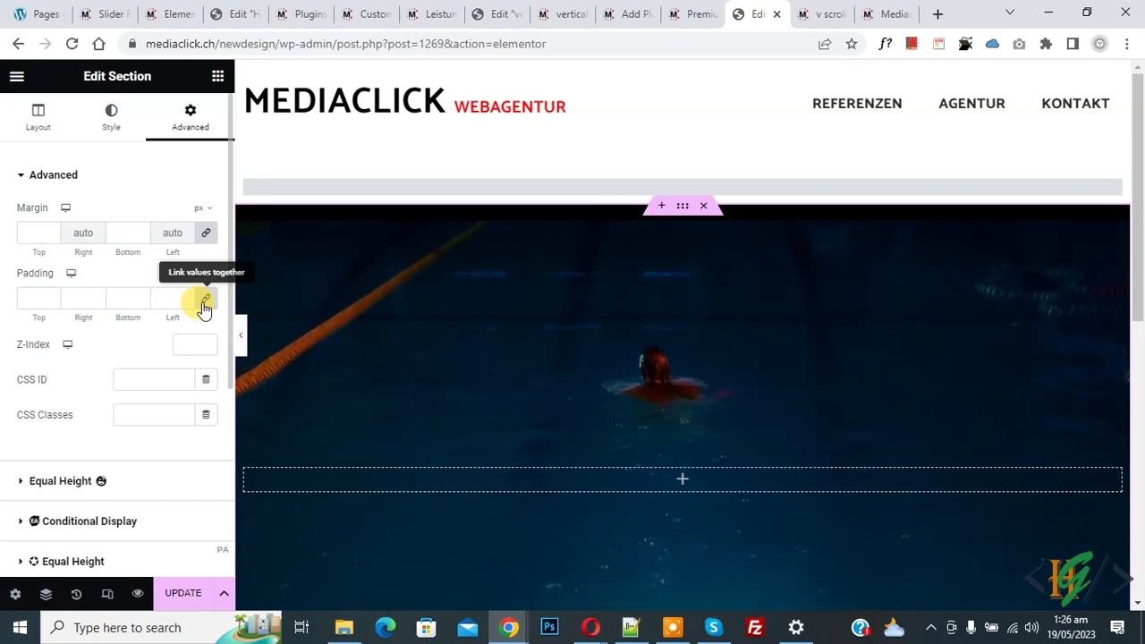
- Set section padding to 100 top and bottom, 0 left and right
{"action": "left_click", "coordinate": [205, 302]}
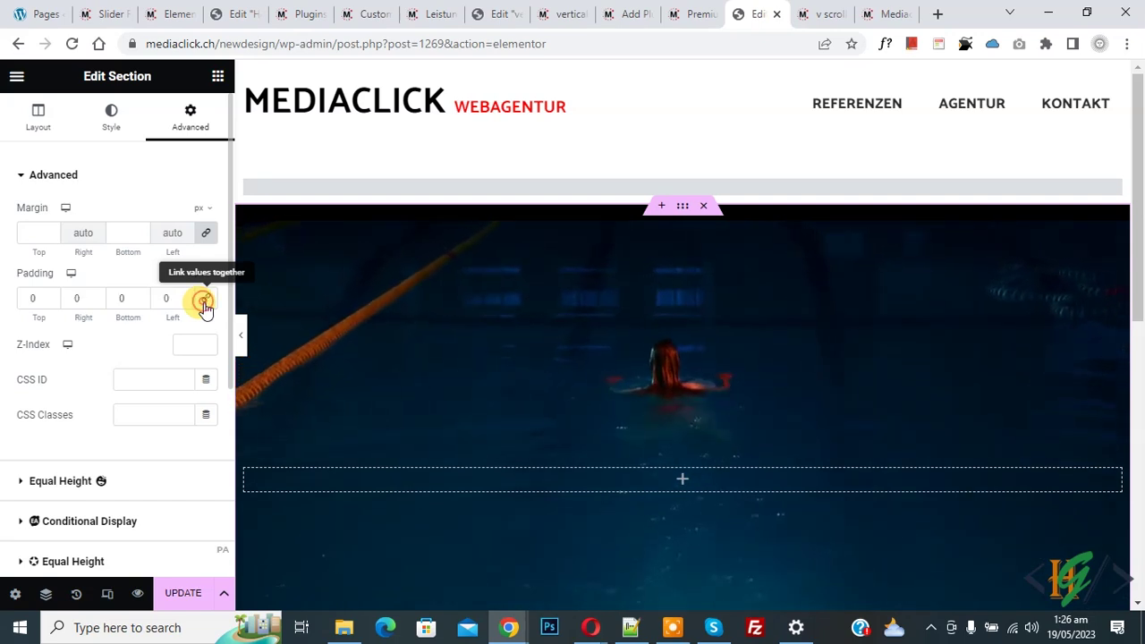
{"action": "double_click", "coordinate": [119, 302]}
{"action": "type", "text": "100"}
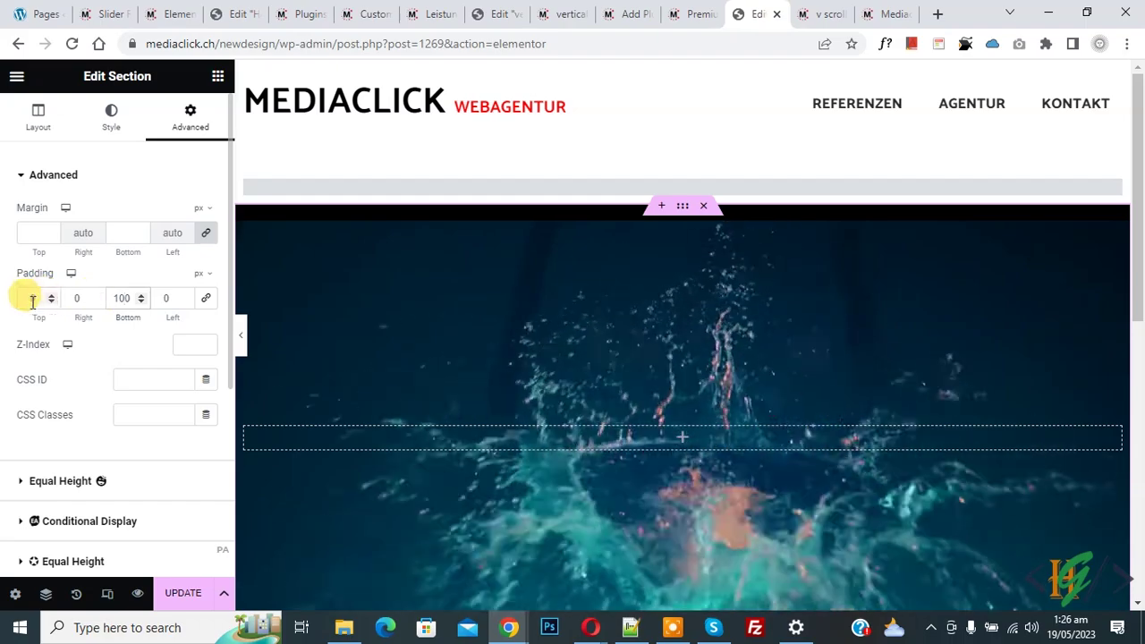
{"action": "double_click", "coordinate": [28, 300]}
{"action": "type", "text": "100"}
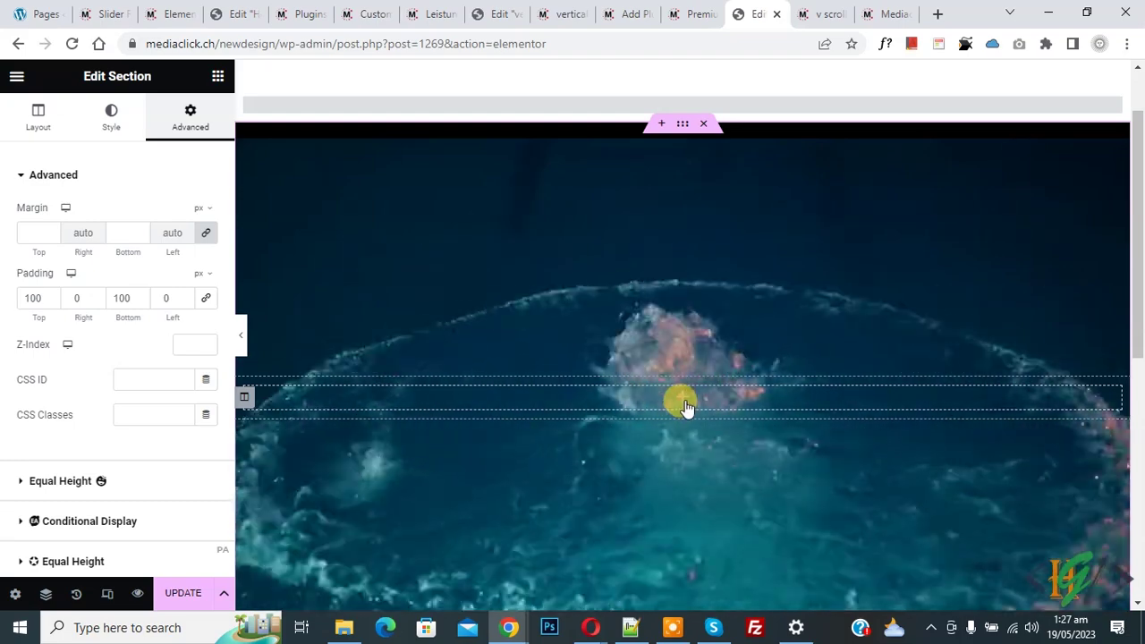
{"action": "right_click", "coordinate": [684, 402]}
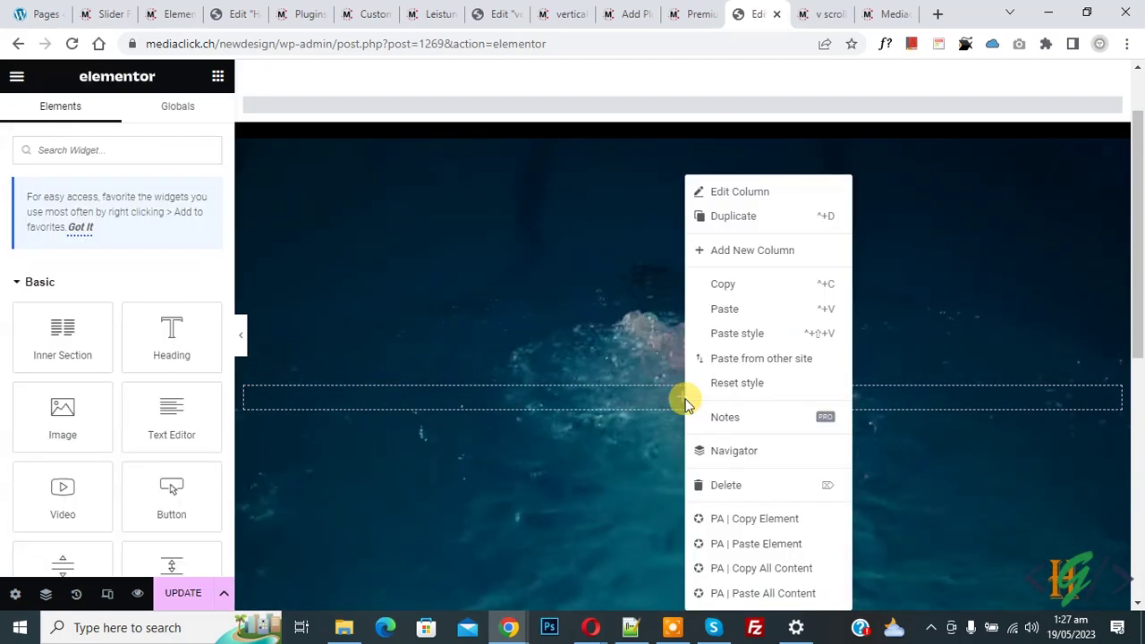
- Paste the copied 'ERFRISCHENDES WEBDESIGN & BRANDING' heading into the empty column
{"action": "left_click", "coordinate": [720, 310]}
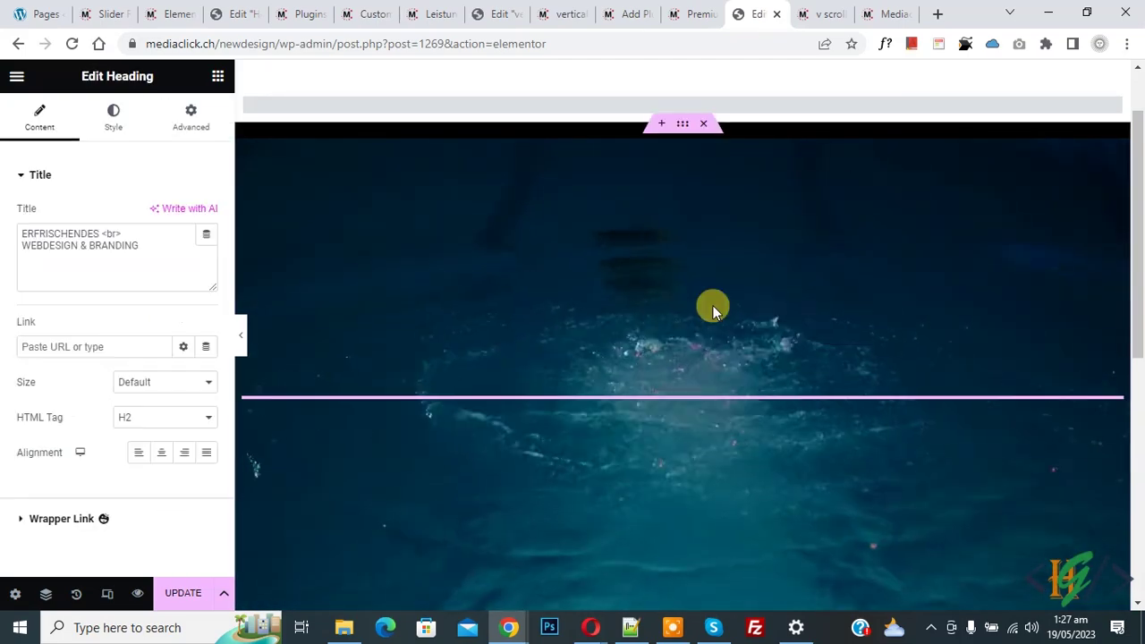
{"action": "left_click", "coordinate": [121, 121]}
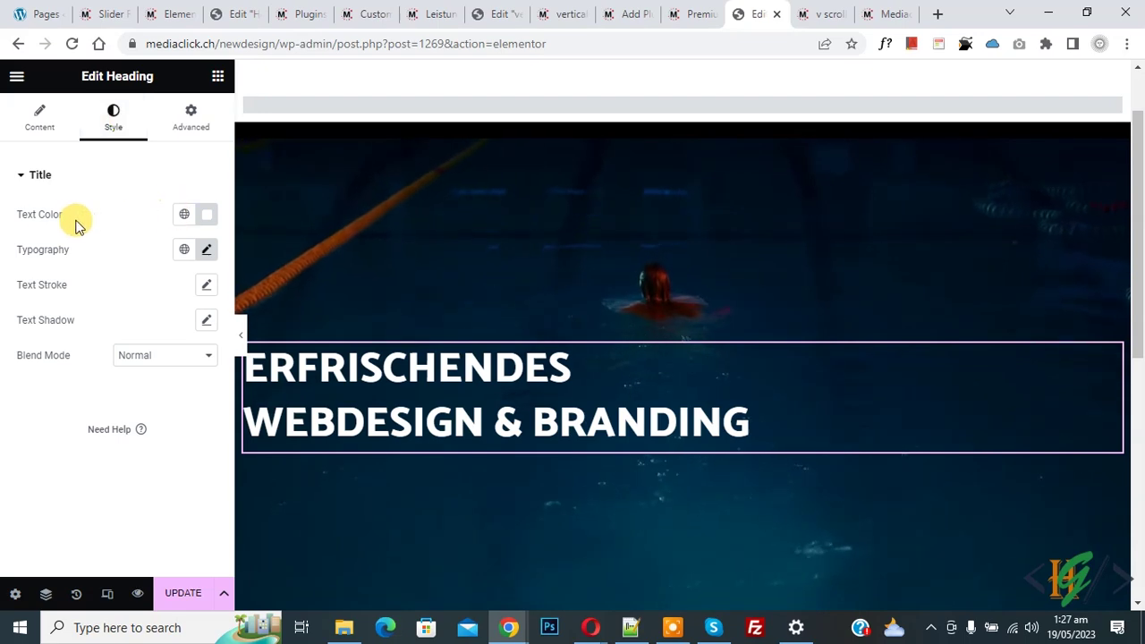
- Paste the 'Die Webagentur in Winterthur' subheading, intro paragraph and 'Konzept-Video ansehen' button below the main heading
{"action": "left_click", "coordinate": [207, 251]}
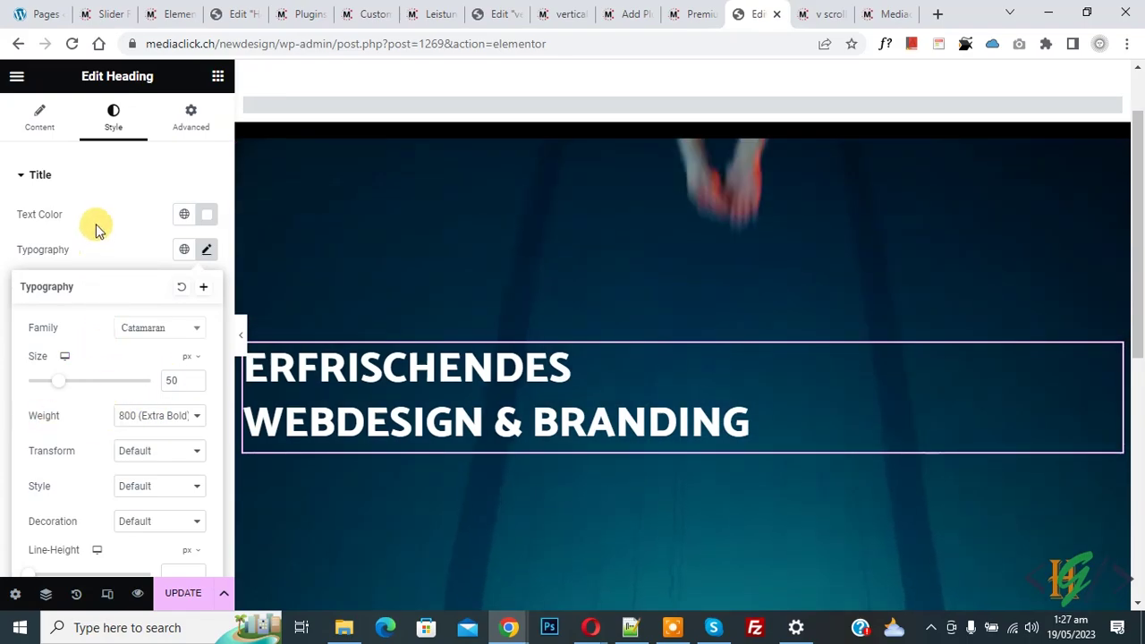
{"action": "left_click", "coordinate": [99, 224]}
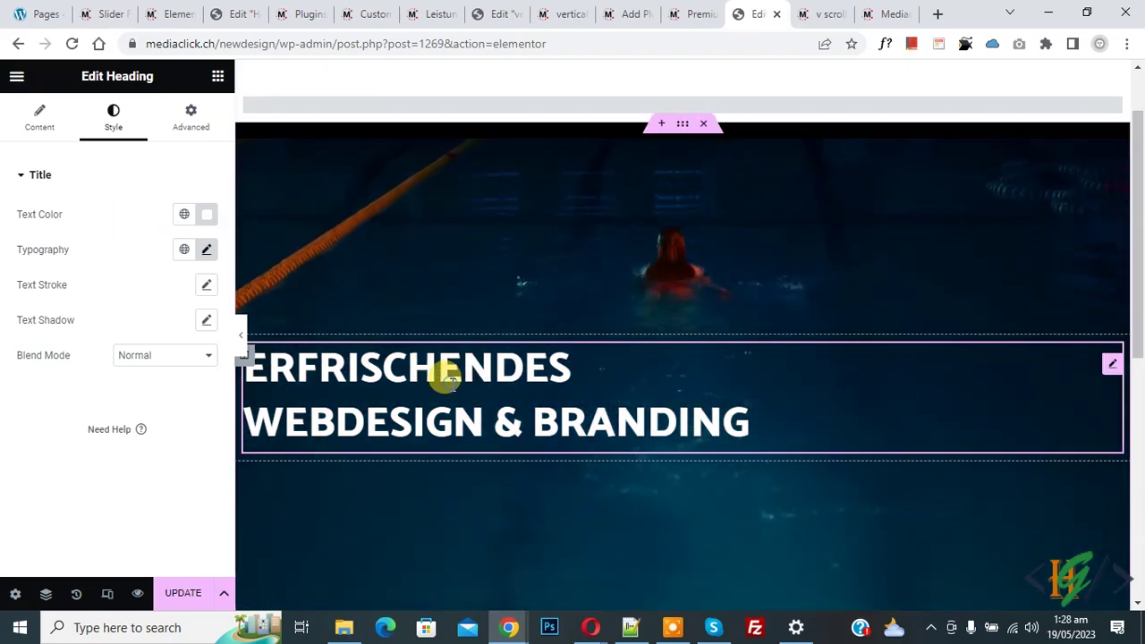
{"action": "right_click", "coordinate": [452, 380]}
{"action": "left_click", "coordinate": [503, 255]}
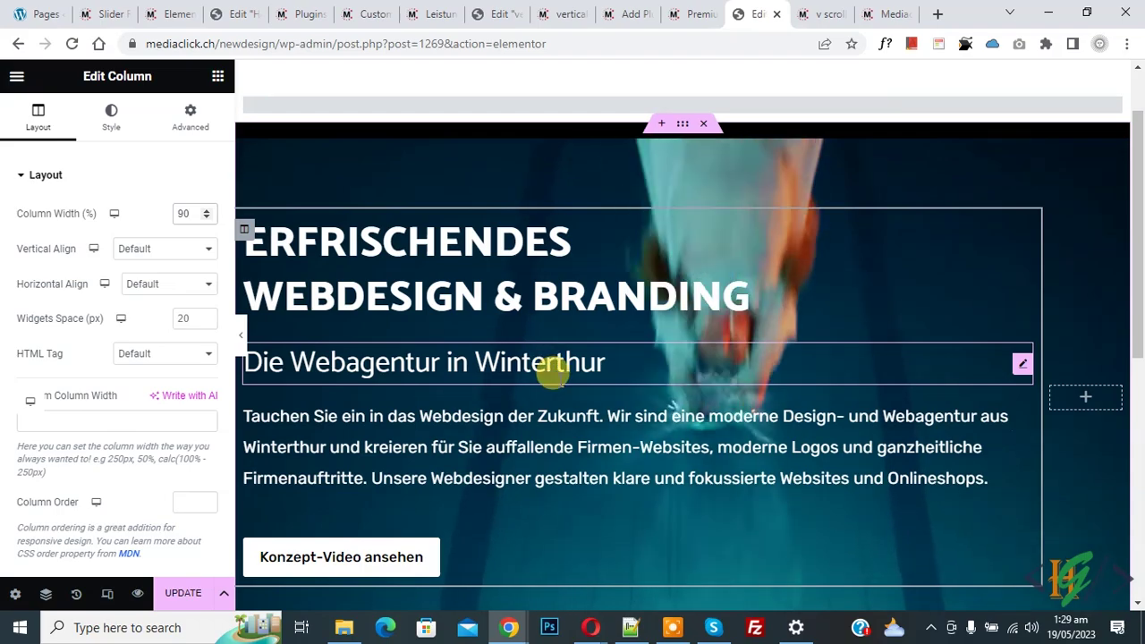
{"action": "left_click", "coordinate": [579, 358]}
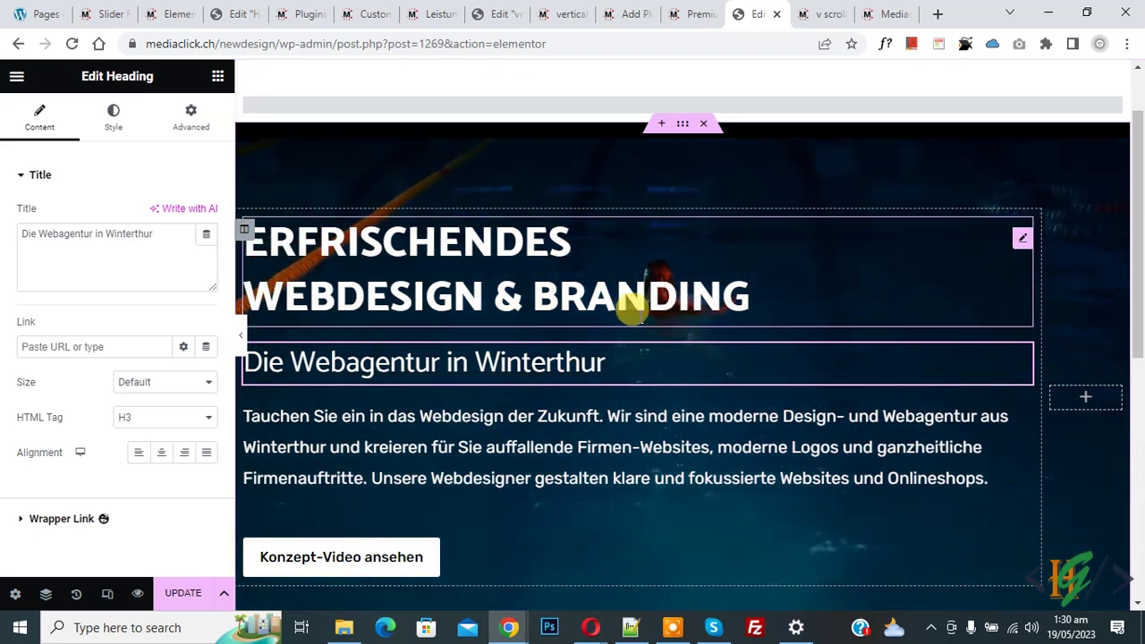
- Give the hero section the CSS ID sec1, update the page, and view the live v-scroll tab
{"action": "left_click", "coordinate": [683, 125]}
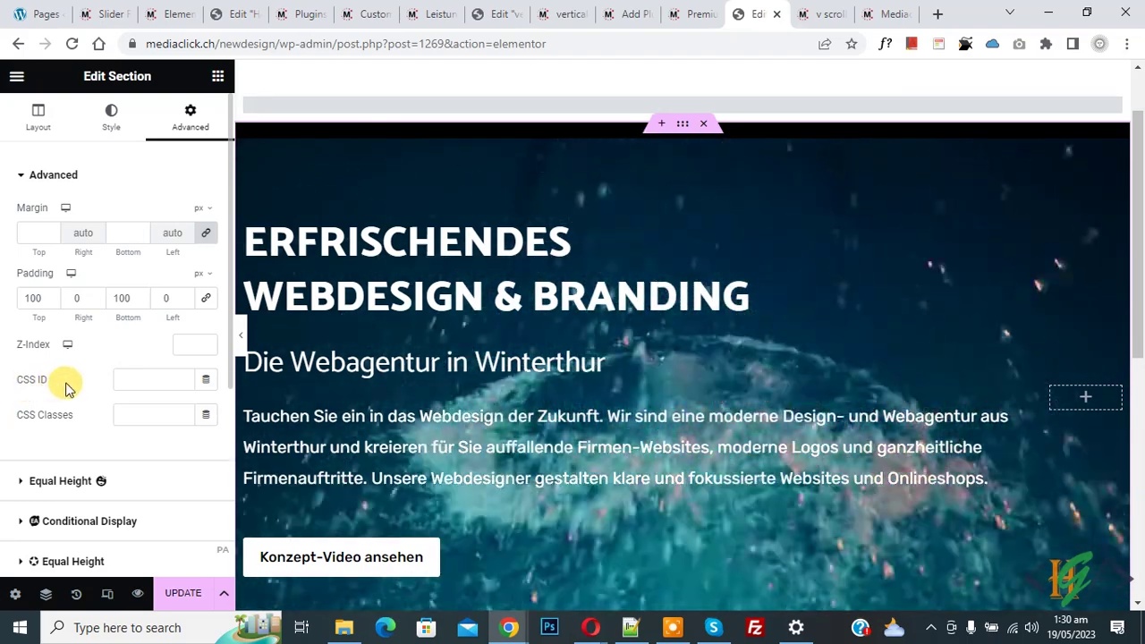
{"action": "left_click", "coordinate": [120, 379]}
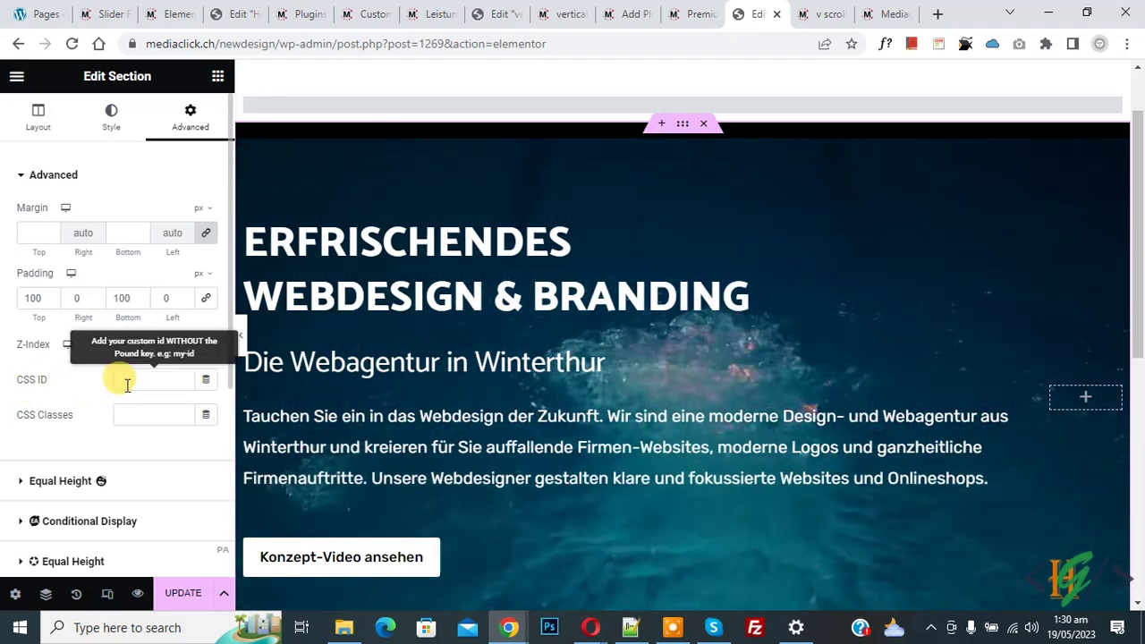
{"action": "type", "text": "sec-1"}
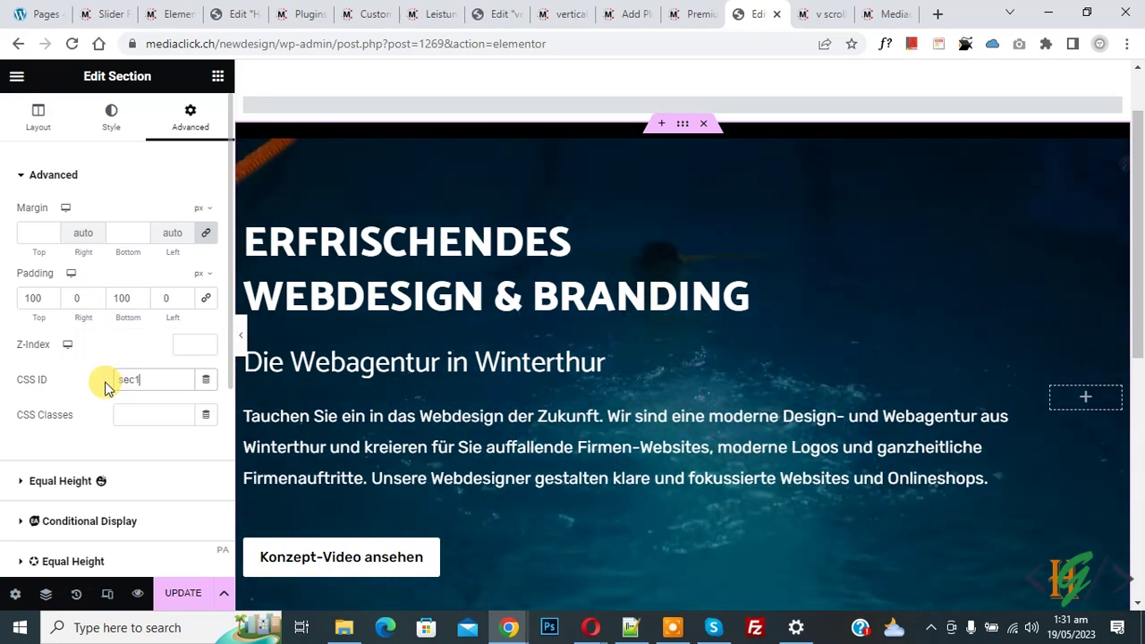
{"action": "left_click", "coordinate": [179, 590]}
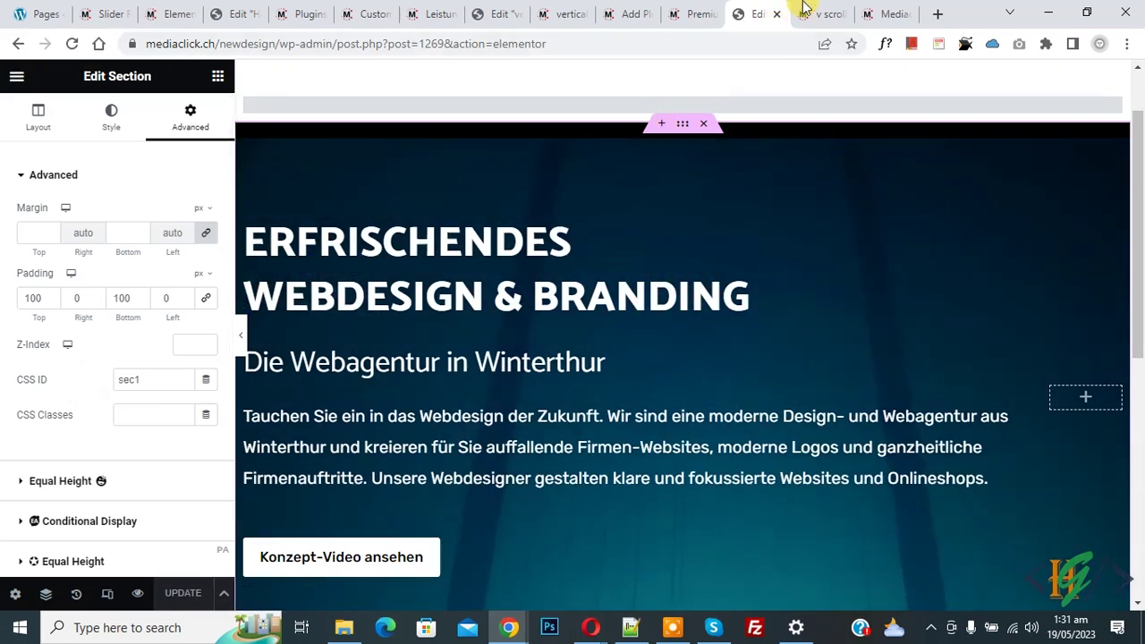
{"action": "left_click", "coordinate": [799, 14]}
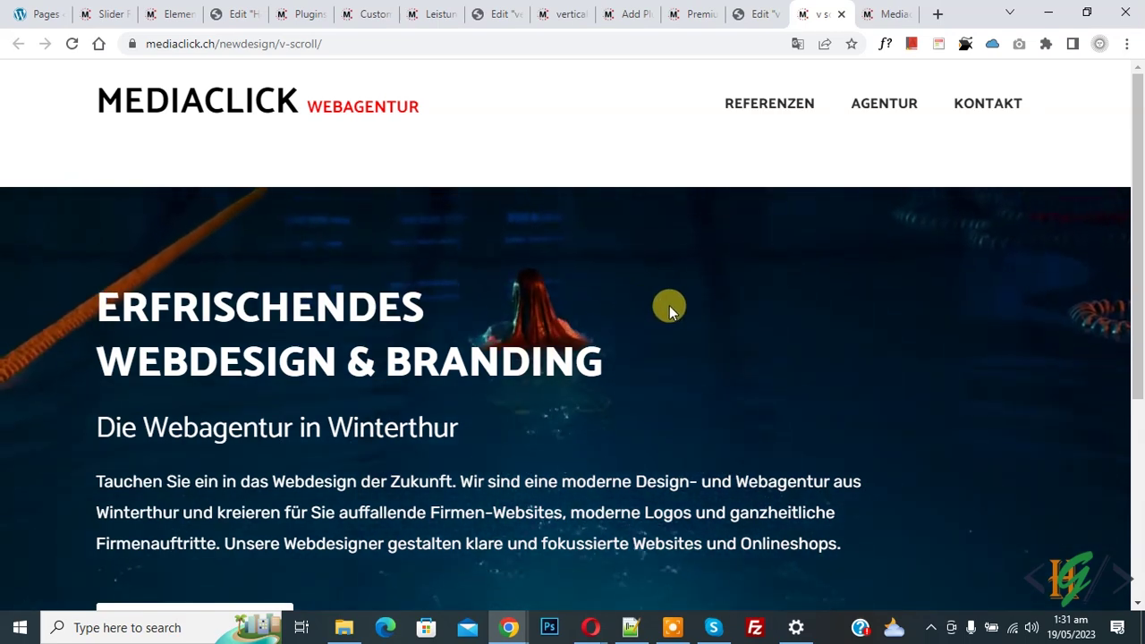
- Return to the Elementor editor and scroll down to the empty area below the hero
{"action": "left_click", "coordinate": [761, 10]}
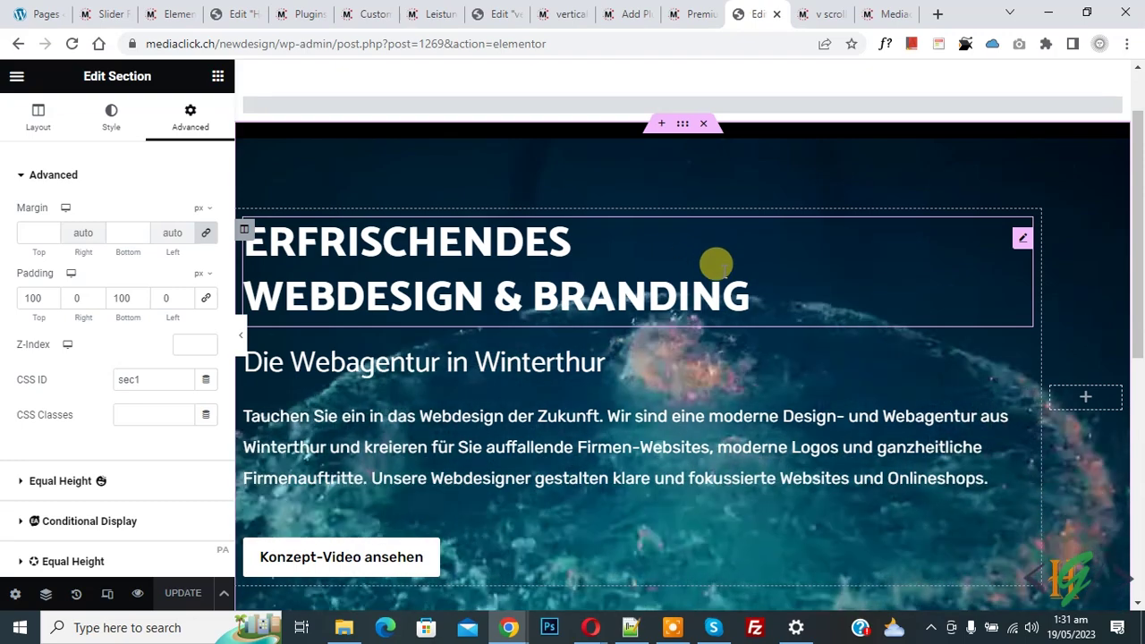
{"action": "left_click_drag", "start_coordinate": [1133, 197], "coordinate": [1136, 345]}
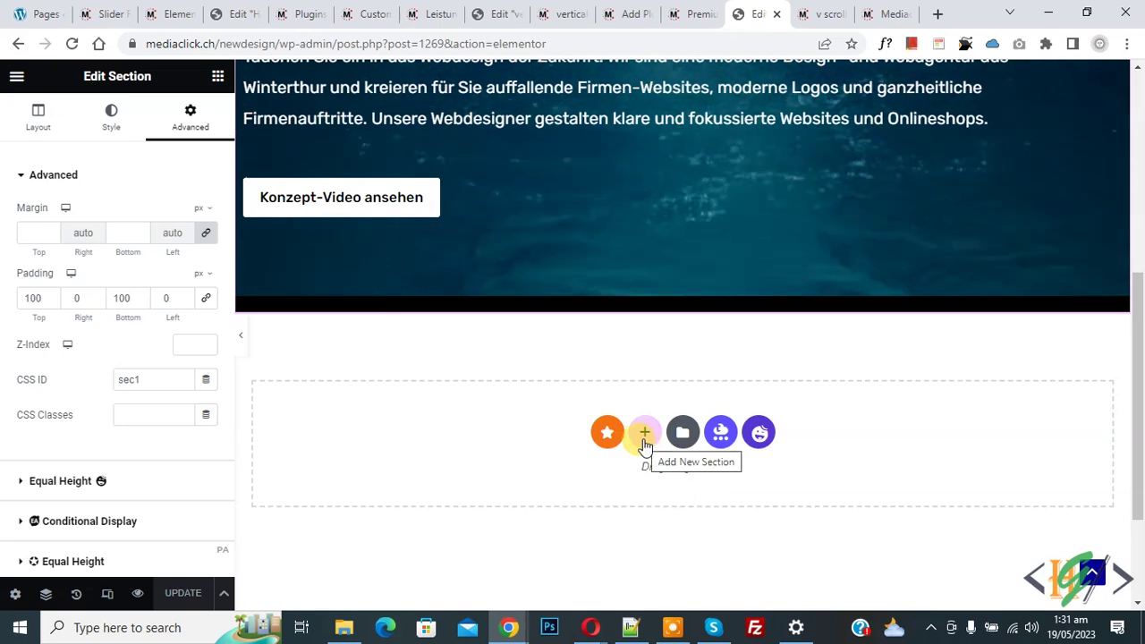
- Add a single-column section below the hero with Fit To Screen height
{"action": "left_click", "coordinate": [644, 434]}
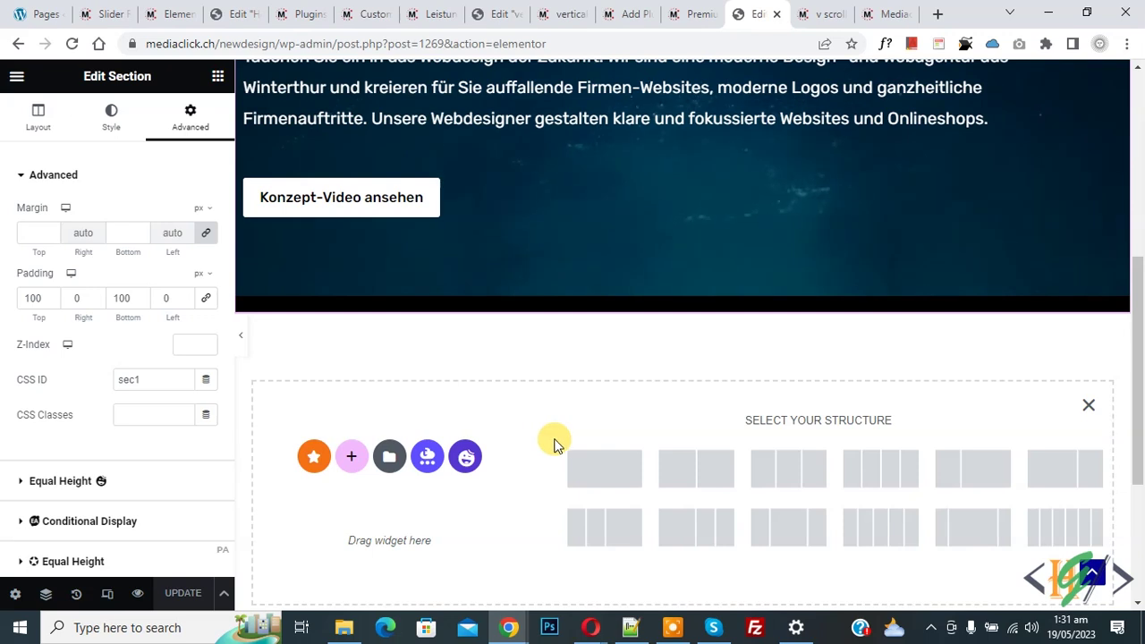
{"action": "left_click", "coordinate": [600, 472]}
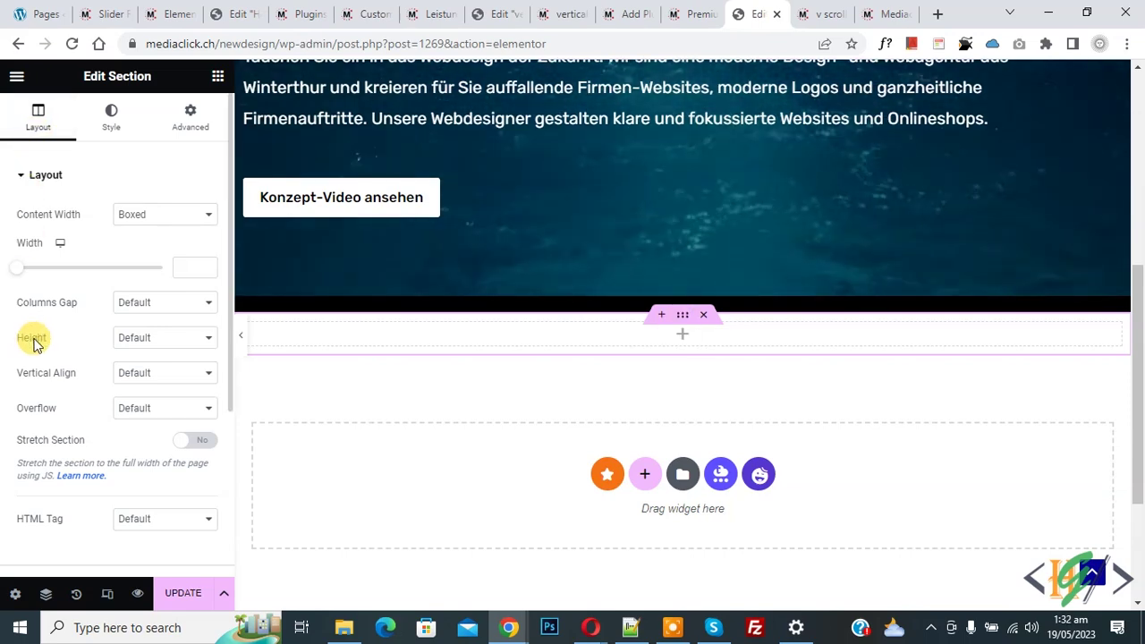
{"action": "left_click", "coordinate": [139, 339]}
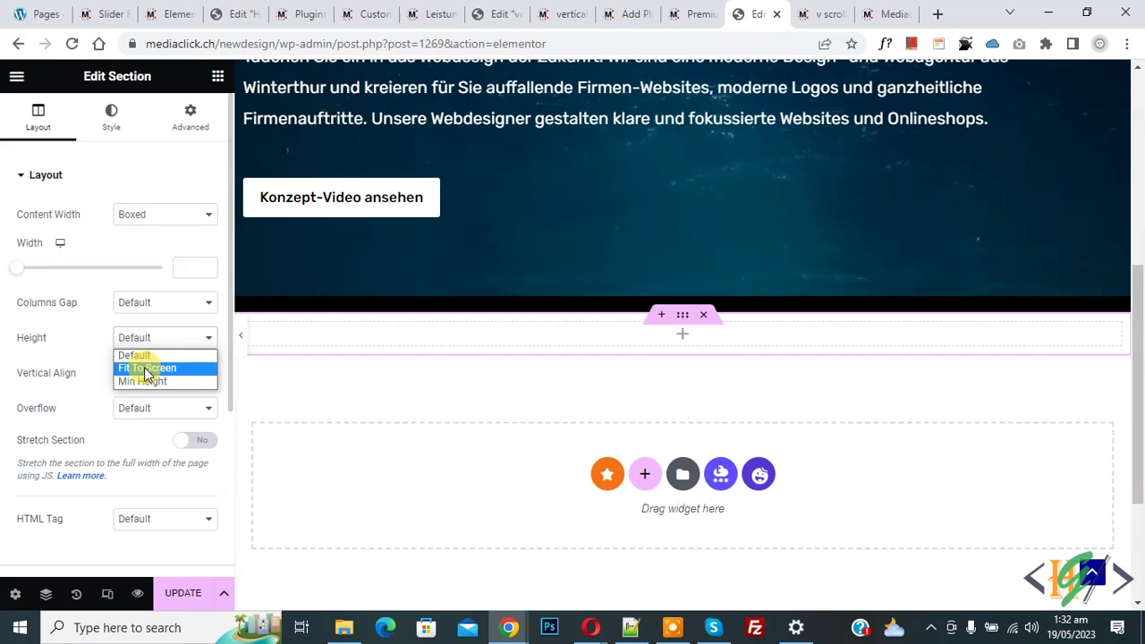
{"action": "left_click", "coordinate": [145, 368]}
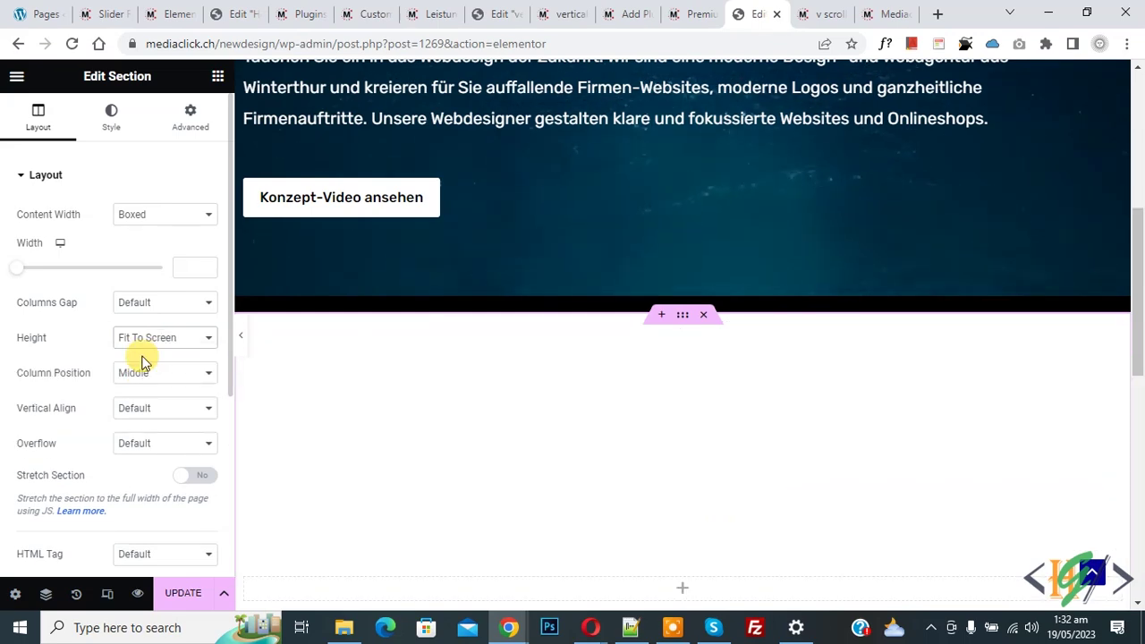
- Set the new section's padding to 100 top and 1000 bottom
{"action": "left_click", "coordinate": [189, 132]}
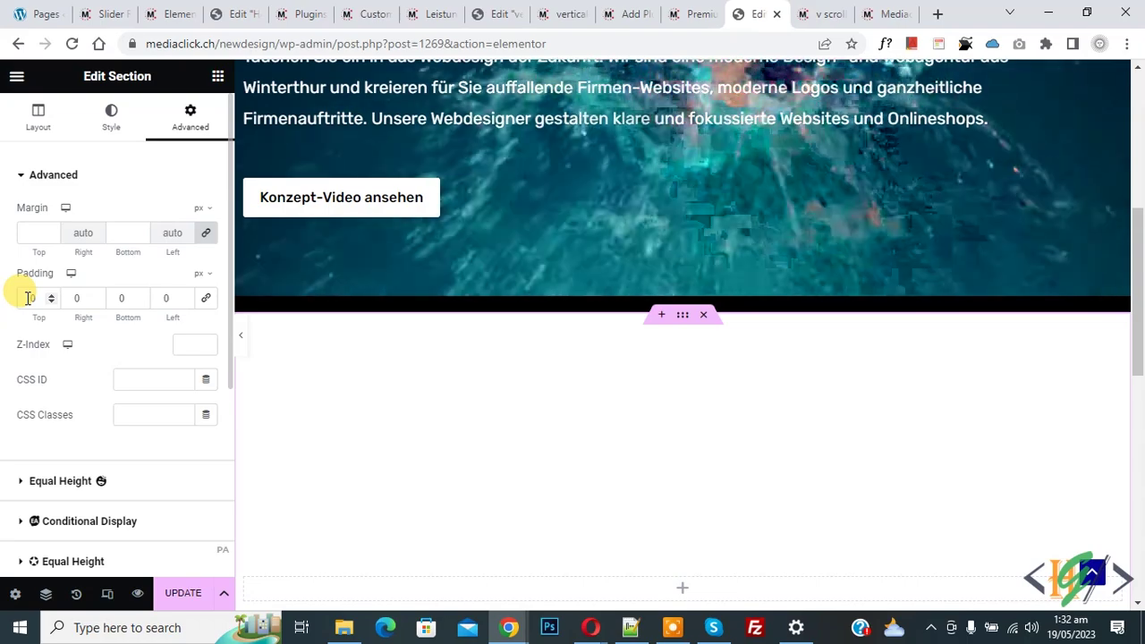
{"action": "left_click", "coordinate": [28, 299]}
{"action": "type", "text": "1000"}
{"action": "left_click", "coordinate": [112, 297]}
{"action": "type", "text": "1000"}
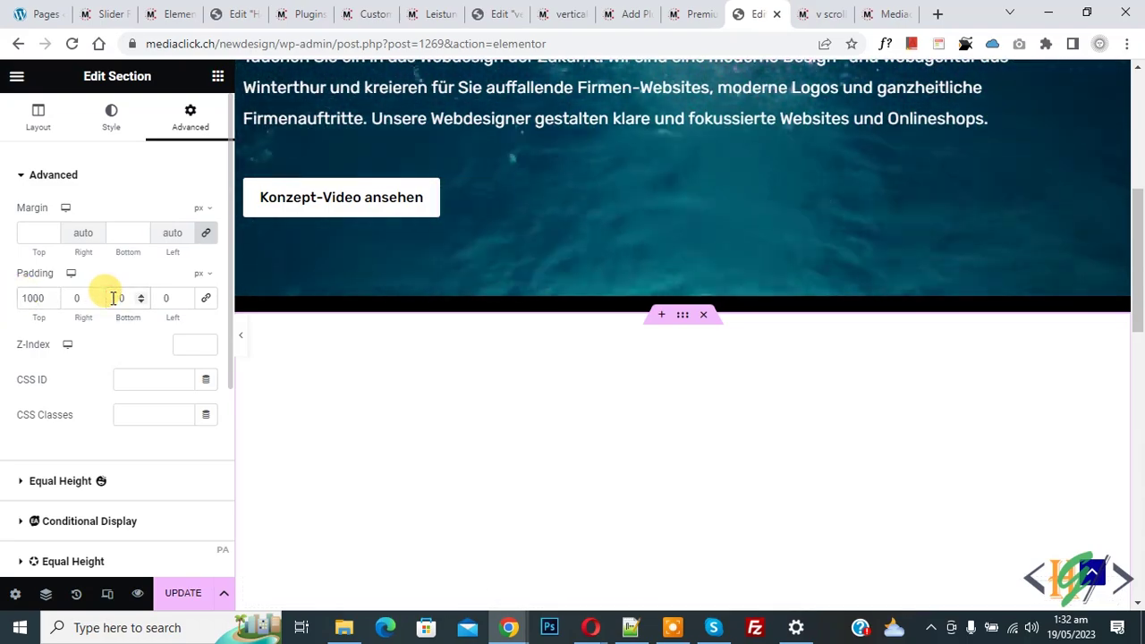
{"action": "left_click", "coordinate": [34, 298]}
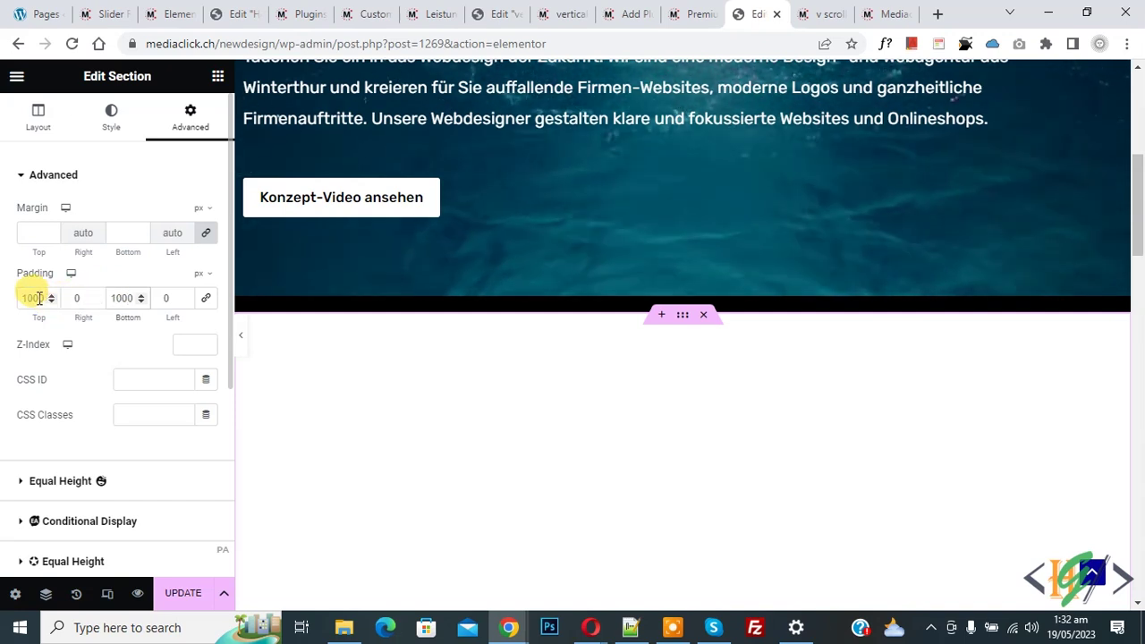
{"action": "key", "text": "BackSpace"}
{"action": "left_click", "coordinate": [111, 125]}
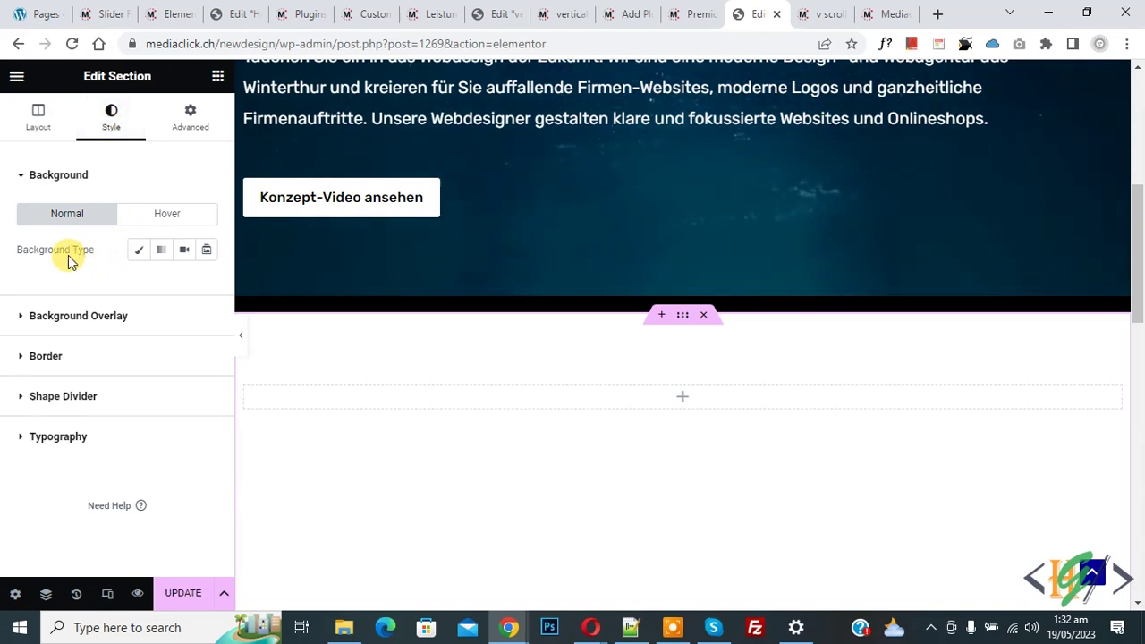
- Give the section a classic background using the image teaser_hg_gartenbau.jpg
{"action": "left_click", "coordinate": [141, 253]}
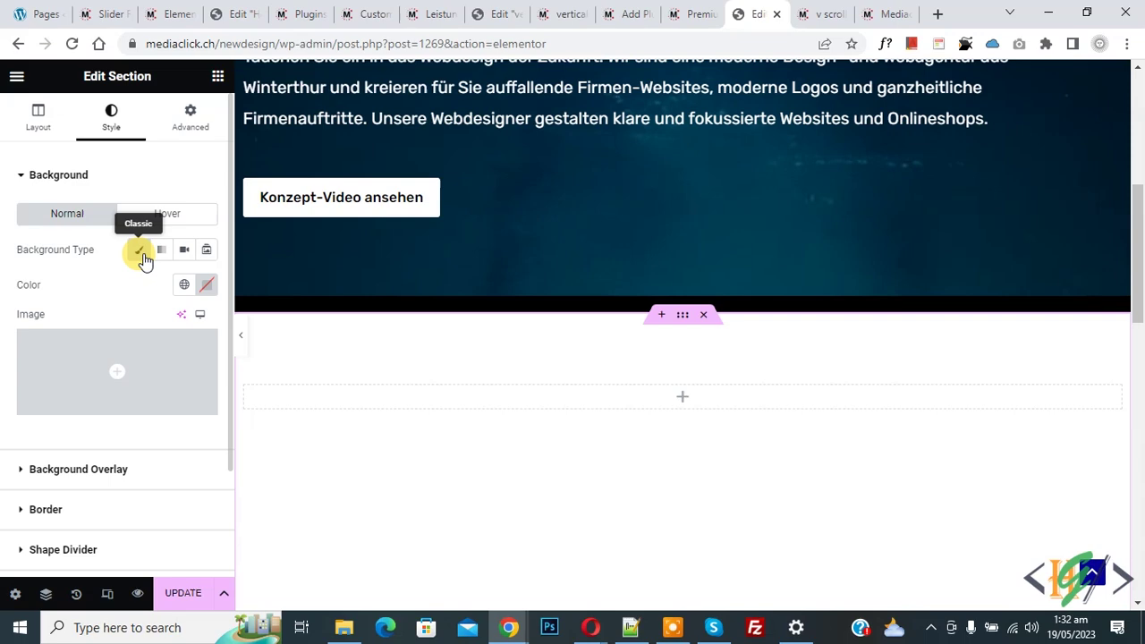
{"action": "mouse_move", "coordinate": [82, 405]}
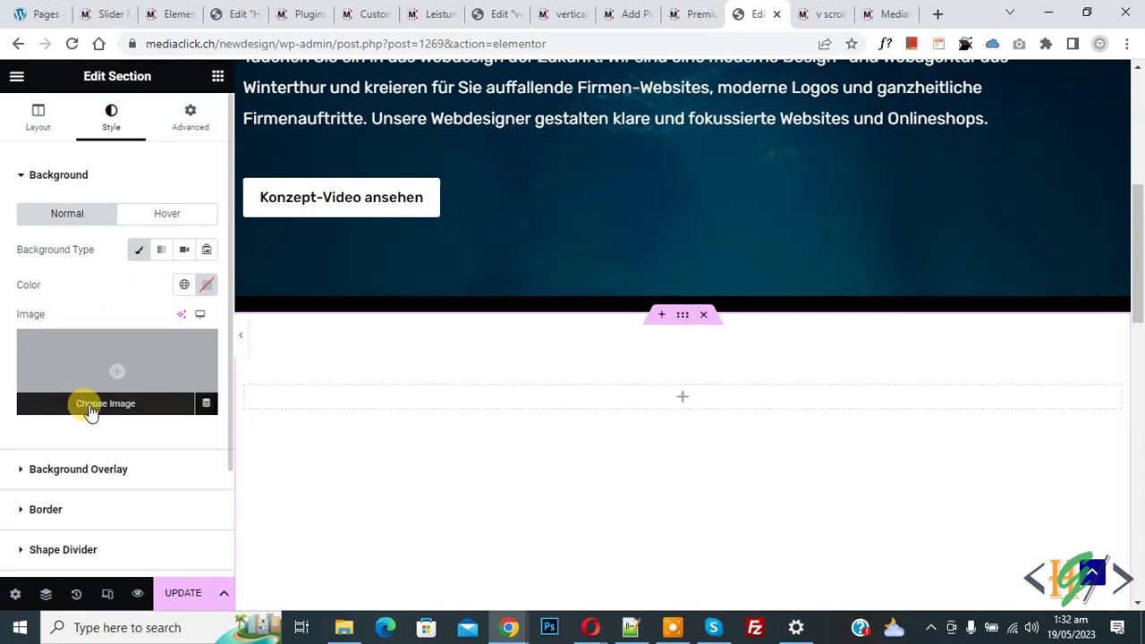
{"action": "left_click", "coordinate": [93, 407]}
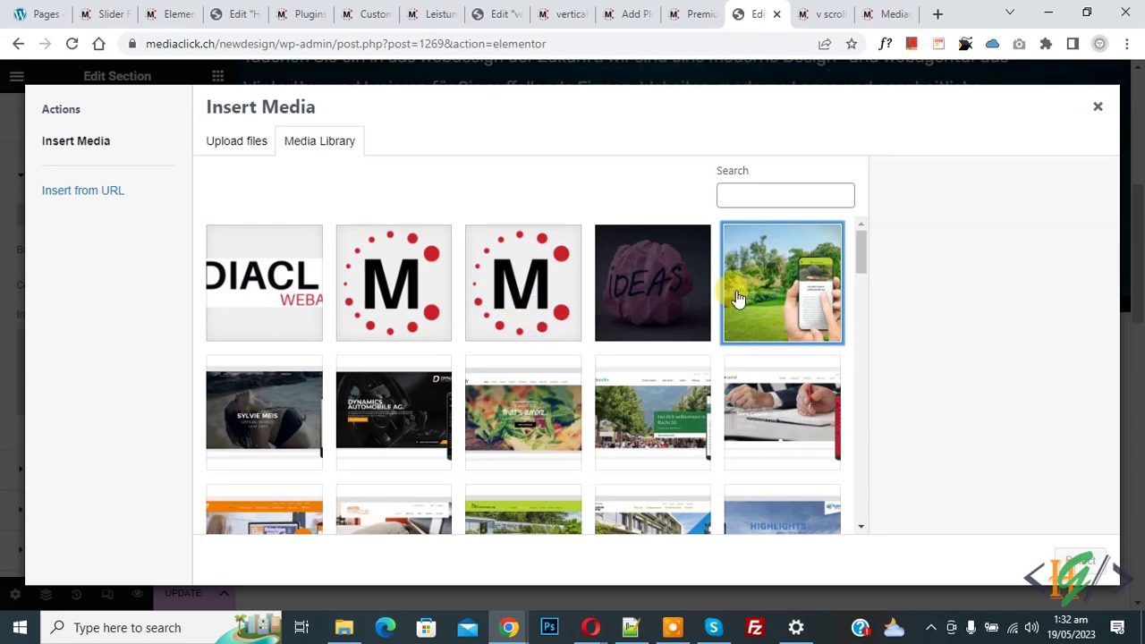
{"action": "left_click", "coordinate": [766, 306]}
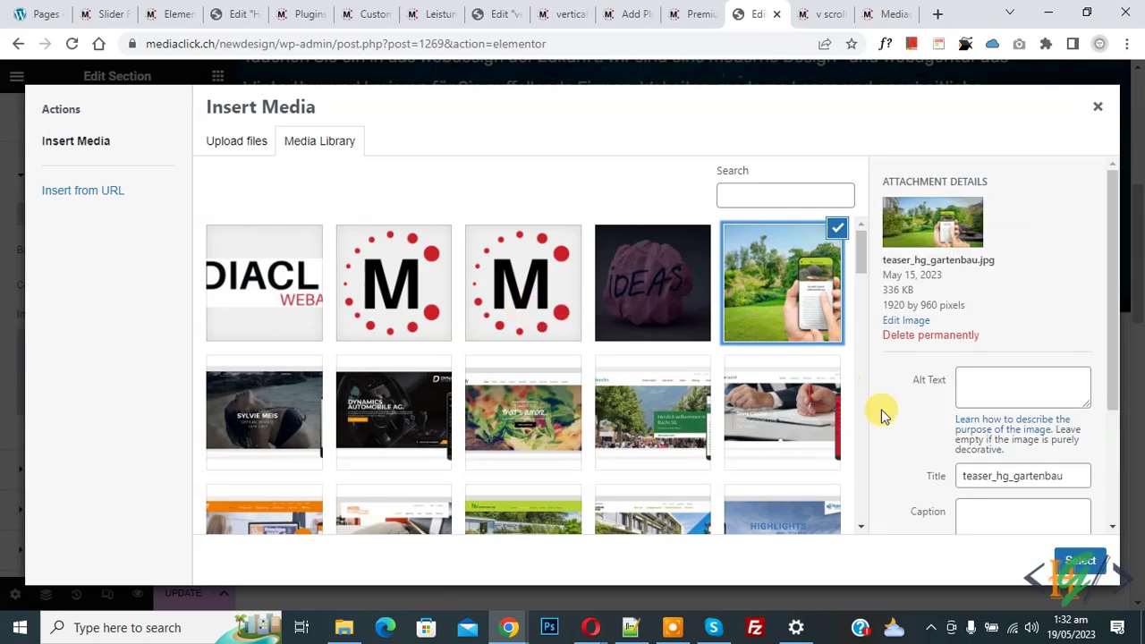
{"action": "left_click", "coordinate": [1078, 562]}
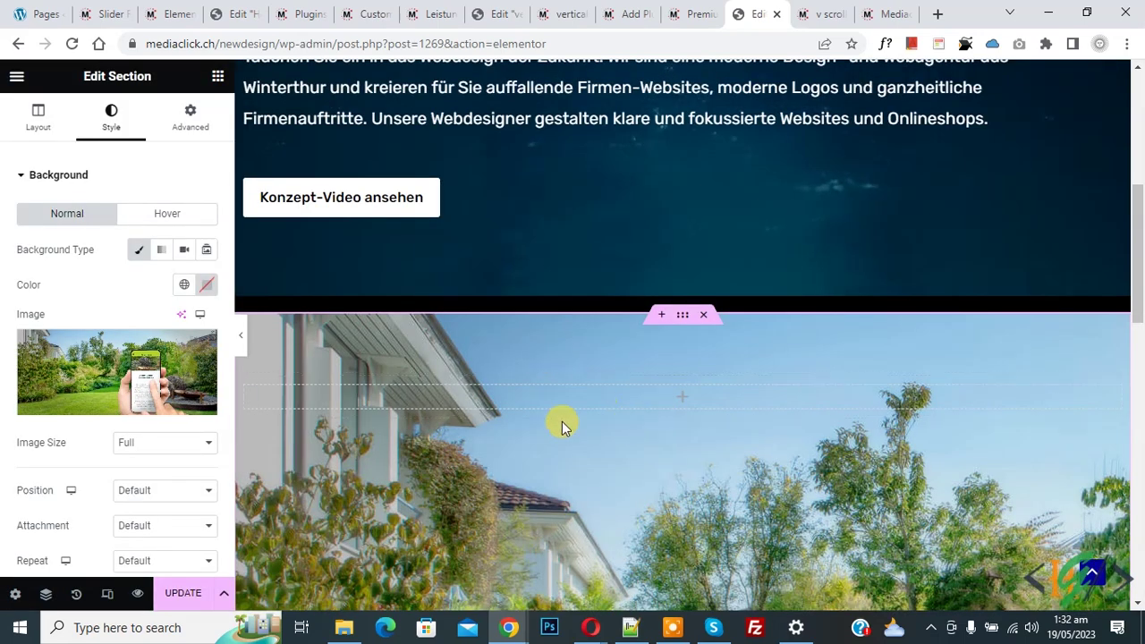
{"action": "left_click_drag", "start_coordinate": [1138, 282], "coordinate": [1141, 340]}
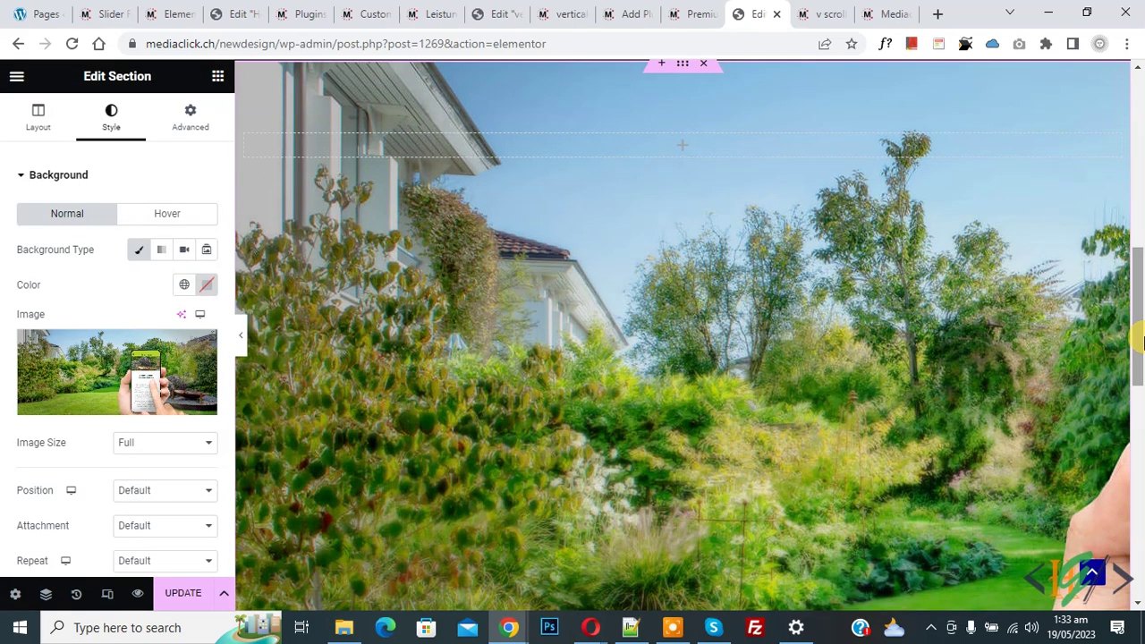
{"action": "scroll", "coordinate": [49, 270], "scroll_direction": "down", "scroll_amount": 2}
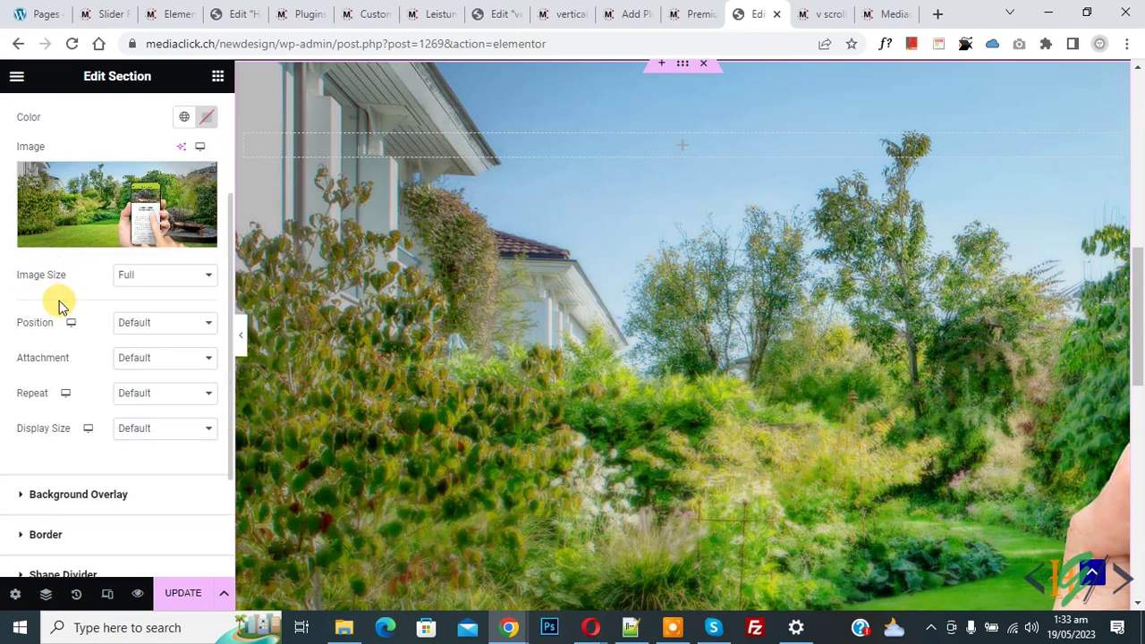
- Set the background position to Center Center and repeat to No-repeat
{"action": "left_click", "coordinate": [136, 329]}
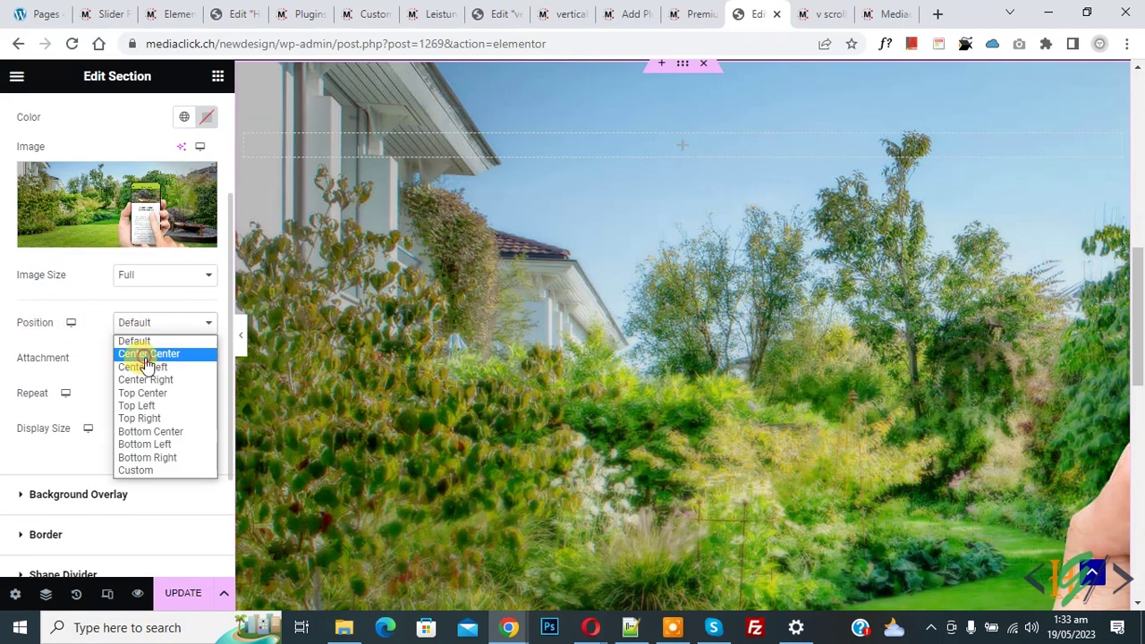
{"action": "left_click", "coordinate": [145, 355]}
{"action": "left_click", "coordinate": [131, 396]}
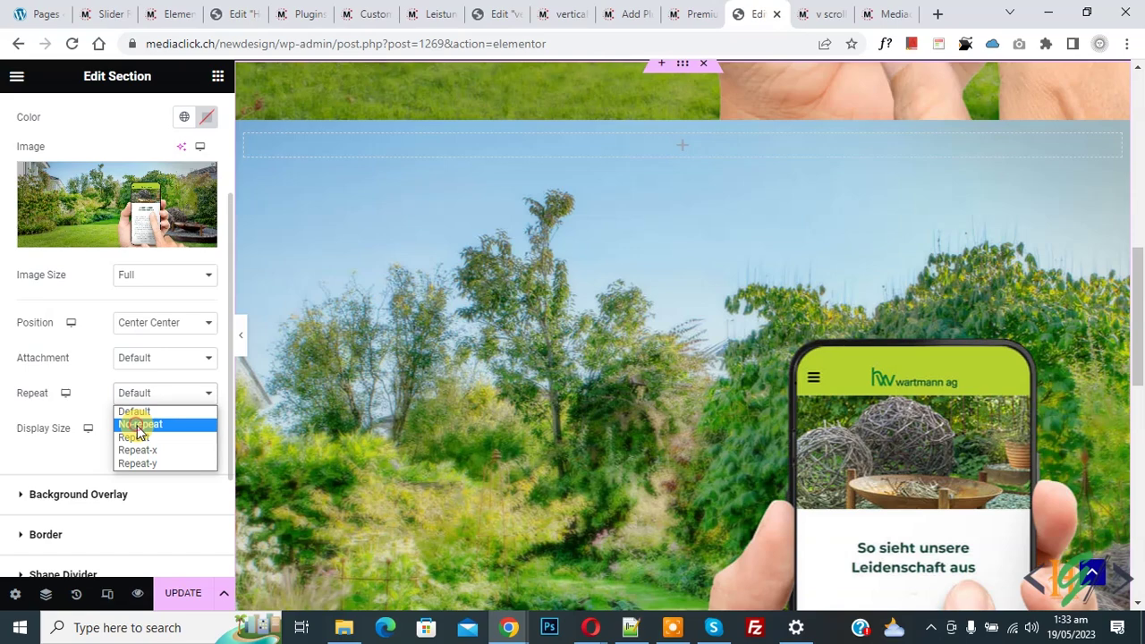
{"action": "left_click", "coordinate": [139, 426]}
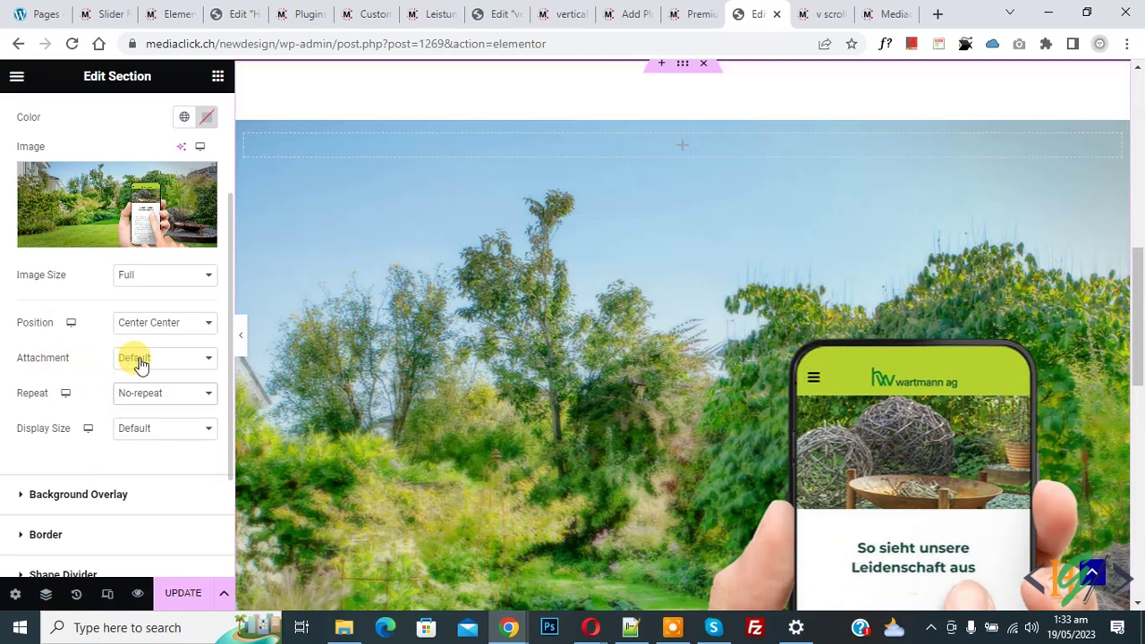
- Set the background display size to Cover and attachment to Fixed
{"action": "left_click", "coordinate": [162, 431]}
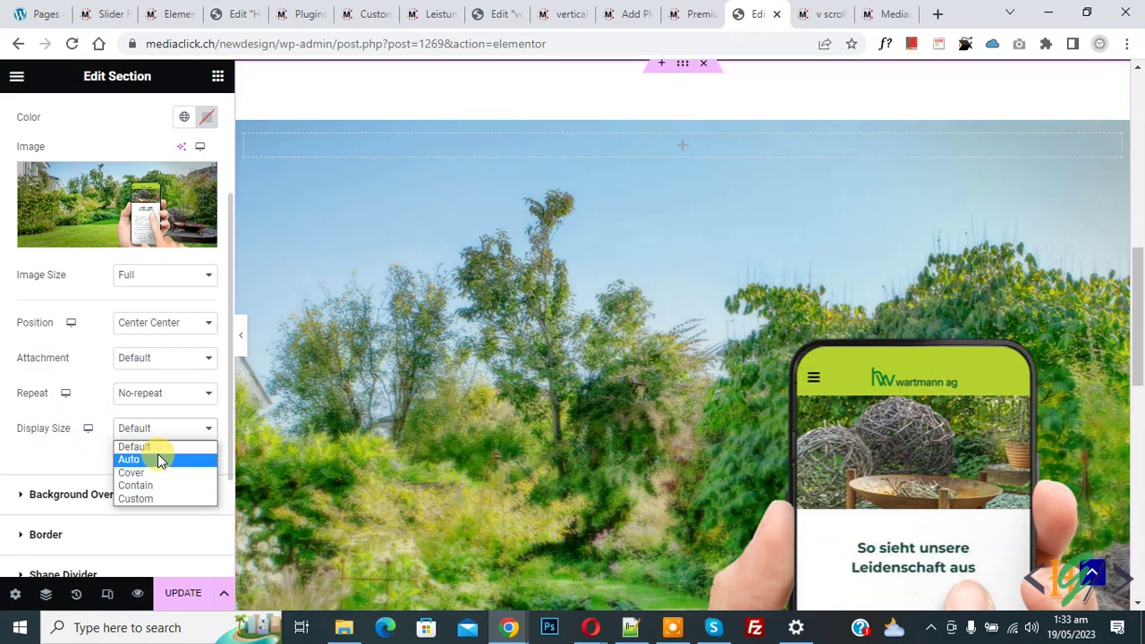
{"action": "left_click", "coordinate": [154, 473]}
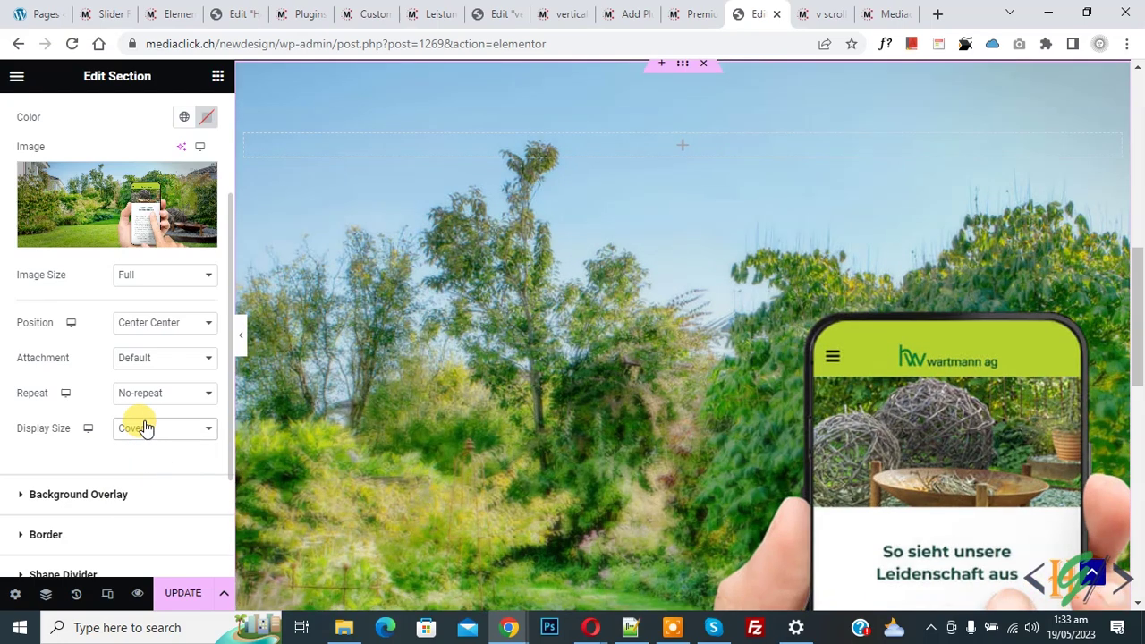
{"action": "left_click", "coordinate": [146, 430]}
{"action": "left_click", "coordinate": [143, 459]}
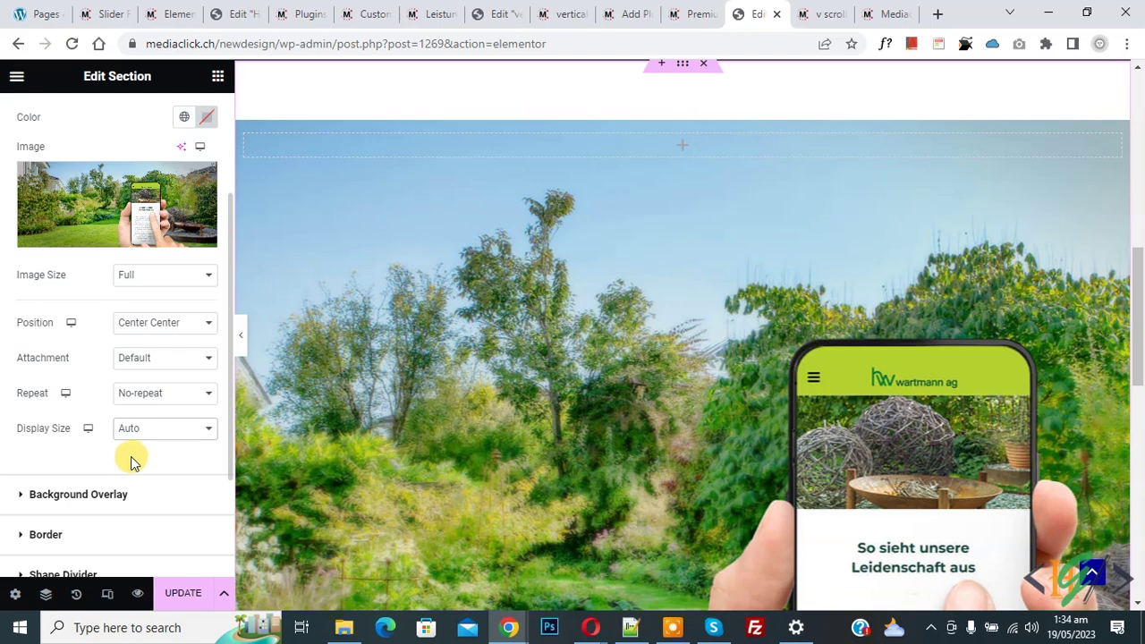
{"action": "left_click", "coordinate": [134, 432]}
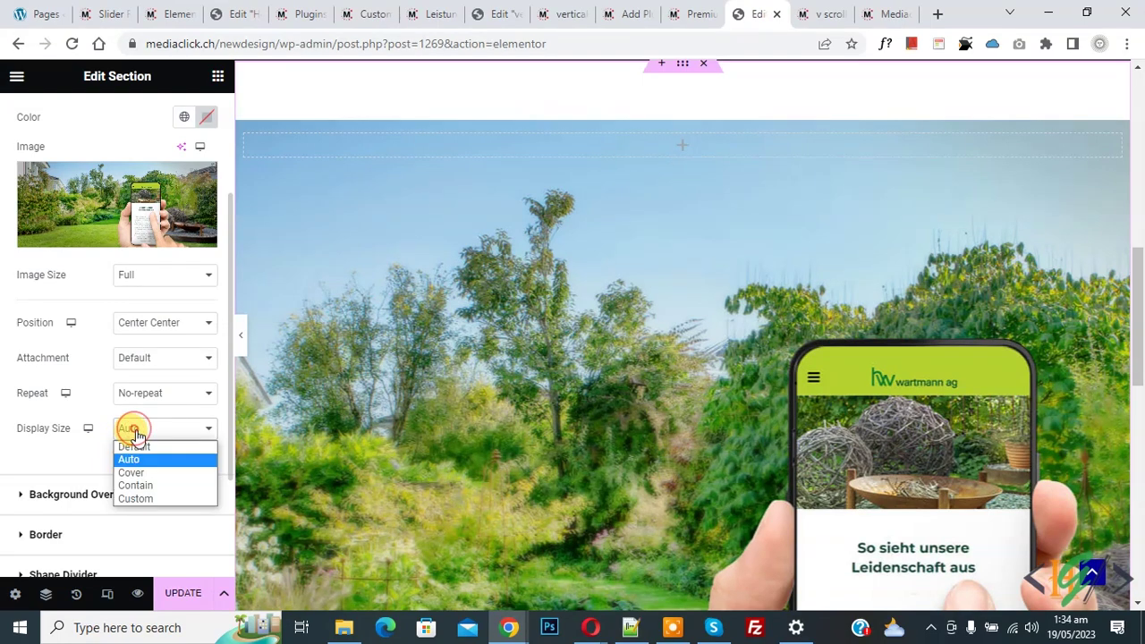
{"action": "left_click", "coordinate": [139, 472]}
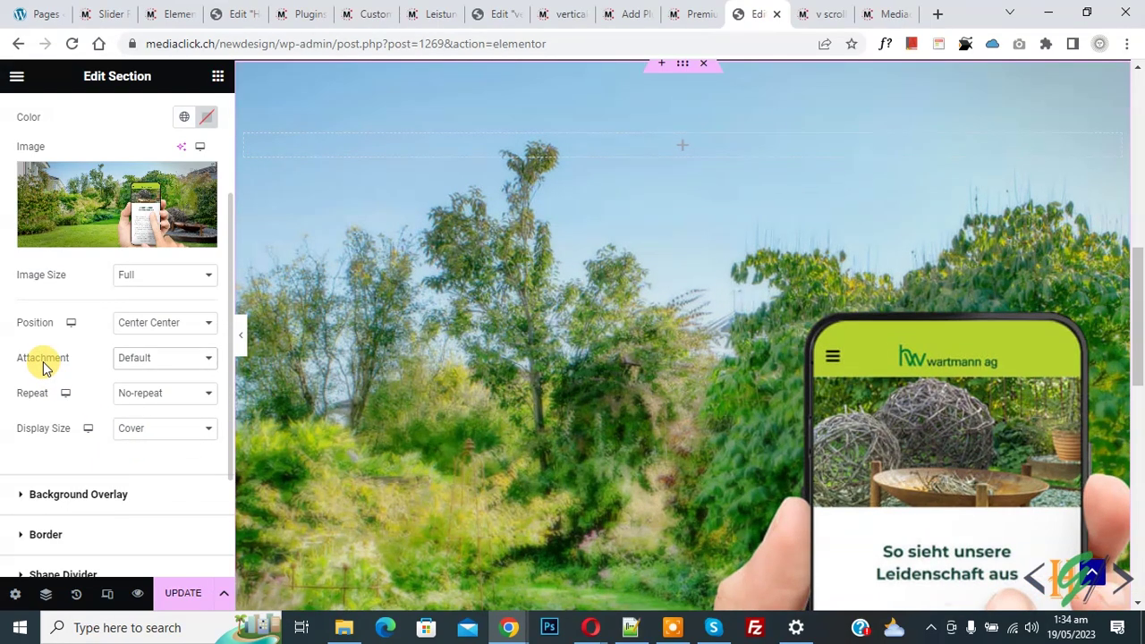
{"action": "left_click", "coordinate": [145, 361]}
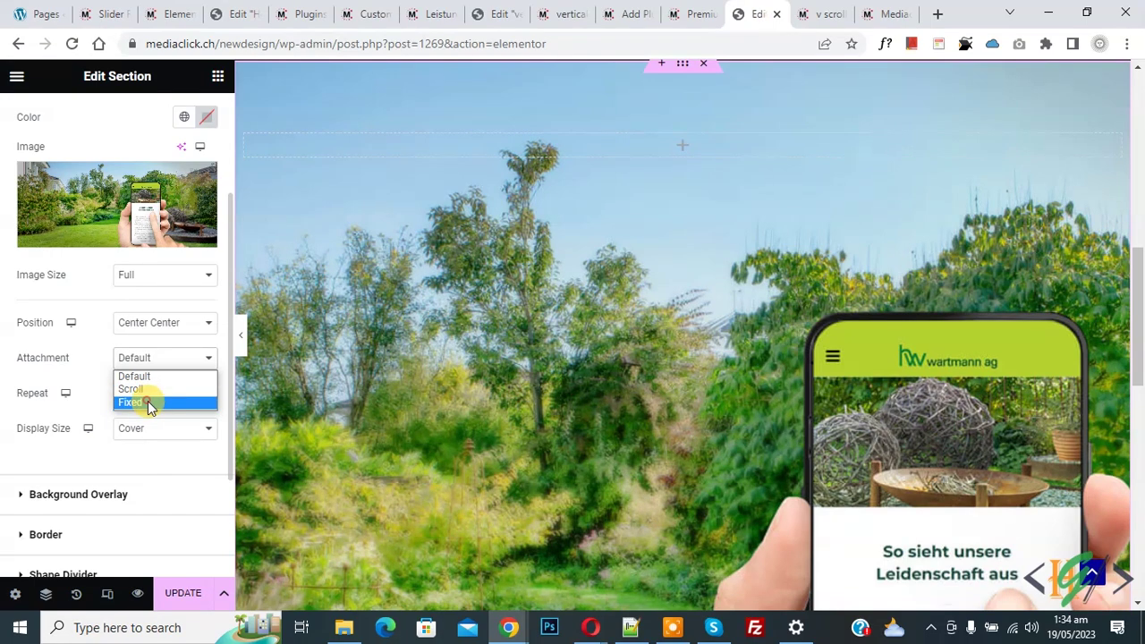
{"action": "left_click", "coordinate": [143, 403]}
{"action": "scroll", "coordinate": [54, 358], "scroll_direction": "down", "scroll_amount": 2}
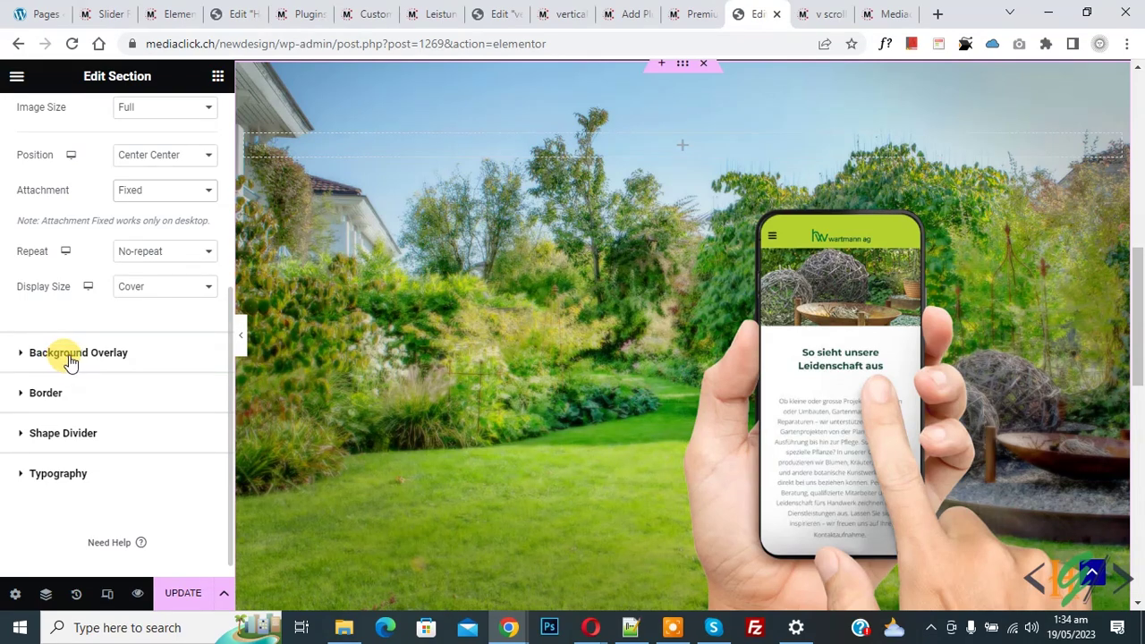
- Add a black classic background overlay to the garden section at 0.25 opacity
{"action": "left_click", "coordinate": [114, 351]}
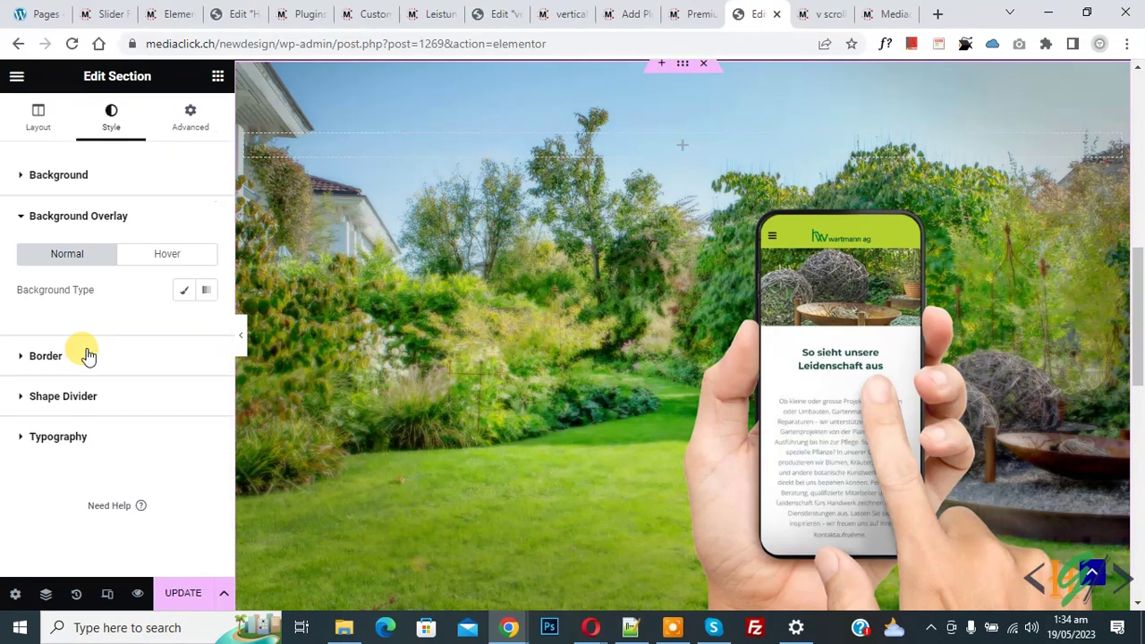
{"action": "left_click", "coordinate": [179, 295]}
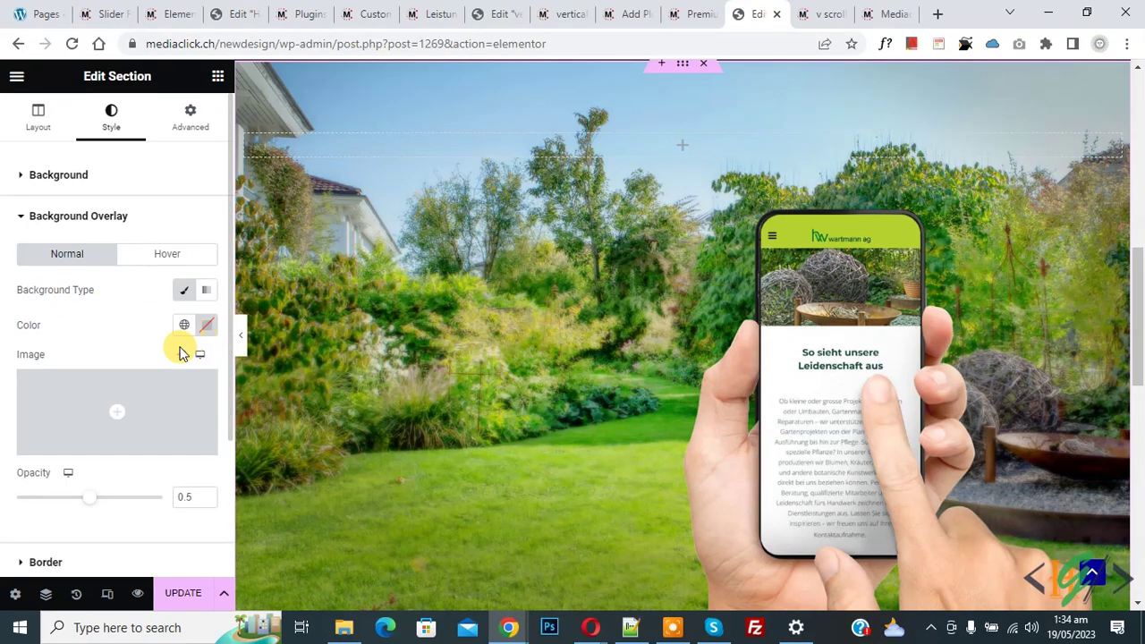
{"action": "left_click", "coordinate": [207, 325]}
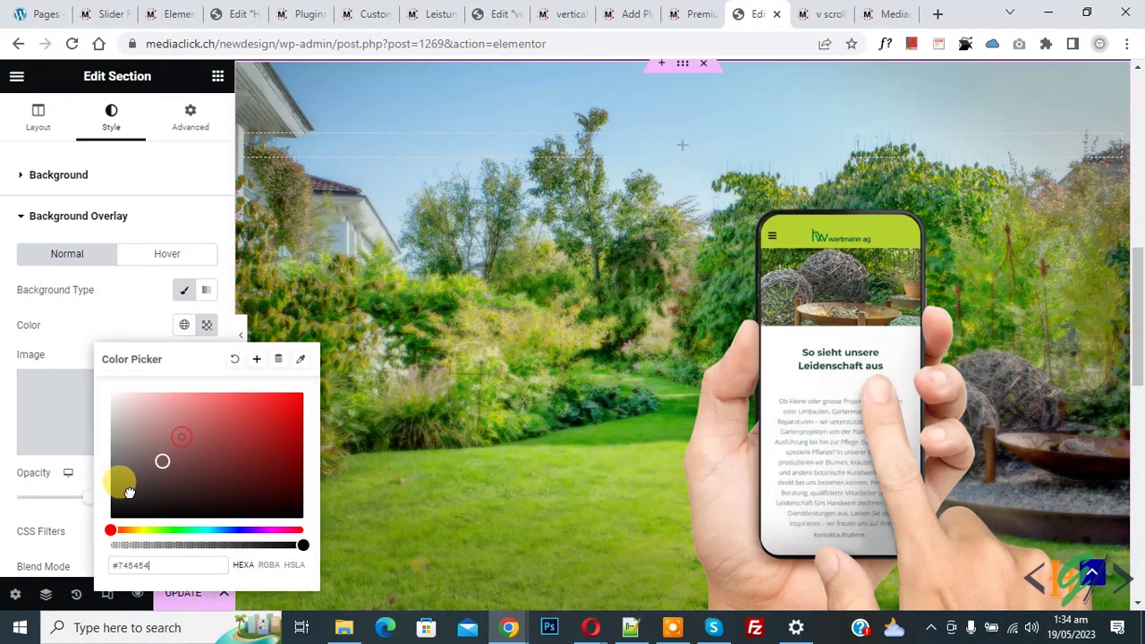
{"action": "left_click_drag", "start_coordinate": [123, 478], "coordinate": [36, 513]}
{"action": "left_click", "coordinate": [19, 508]}
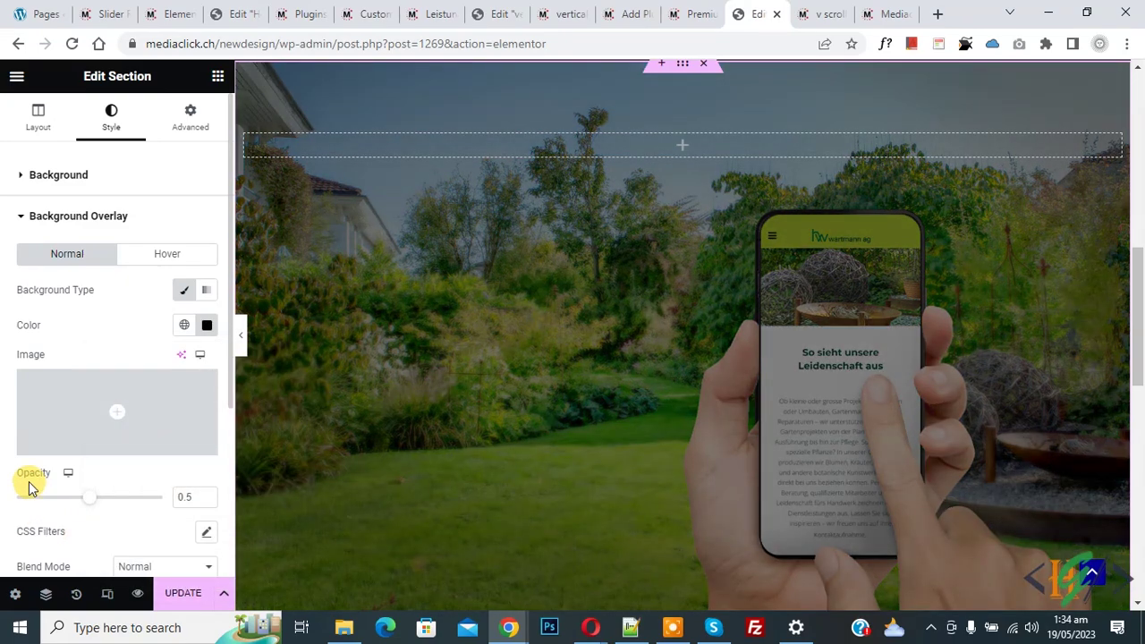
{"action": "left_click_drag", "start_coordinate": [66, 503], "coordinate": [54, 503]}
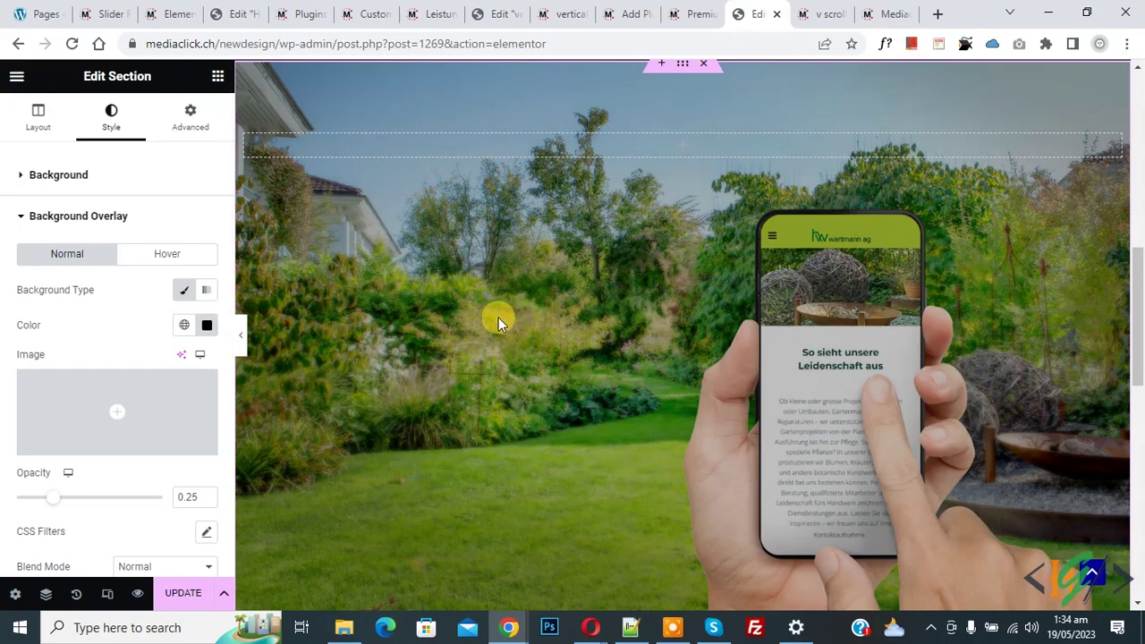
{"action": "scroll", "coordinate": [492, 321], "scroll_direction": "up", "scroll_amount": 1}
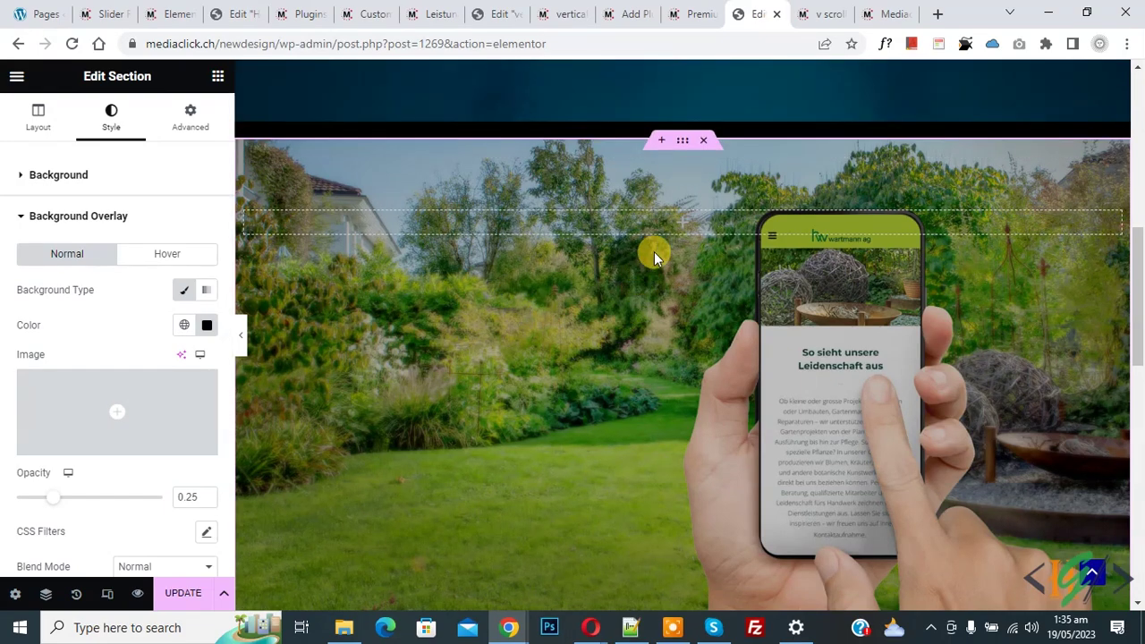
- Paste the FIRMEN-WEBSITE heading, Redesign subtitle, paragraph and Kontakt button into the garden section
{"action": "right_click", "coordinate": [681, 229]}
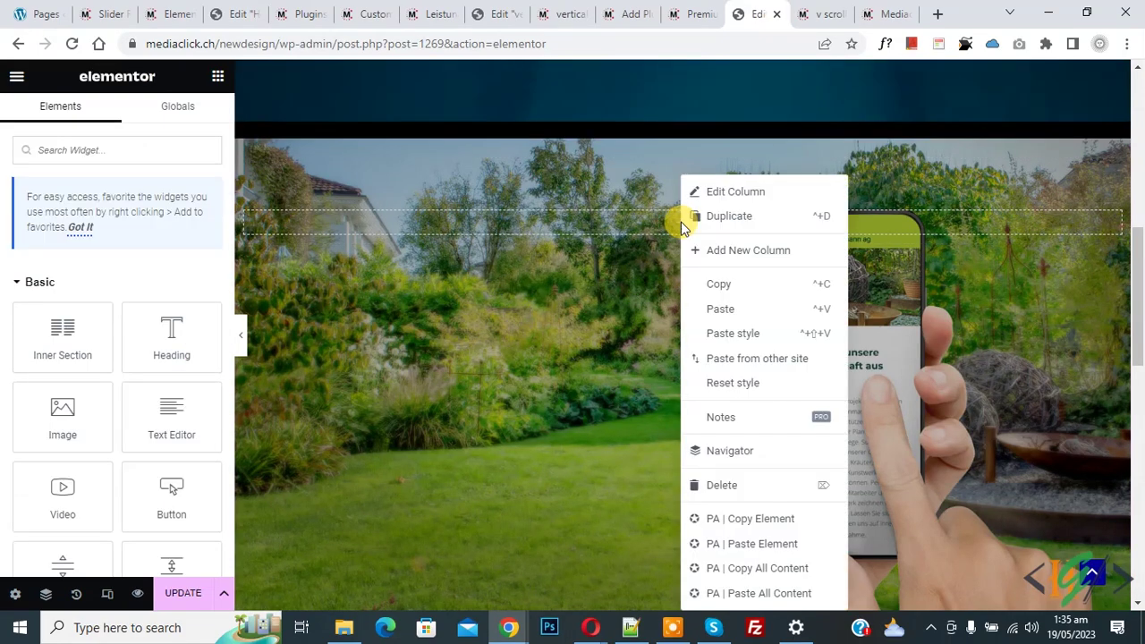
{"action": "left_click", "coordinate": [719, 311]}
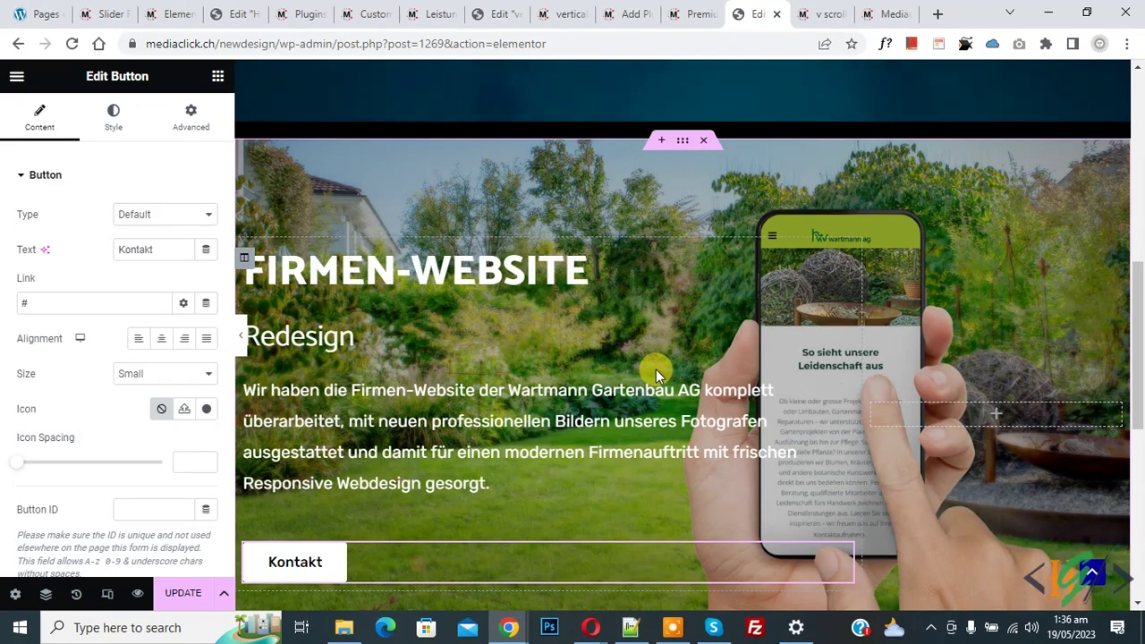
{"action": "left_click", "coordinate": [679, 143]}
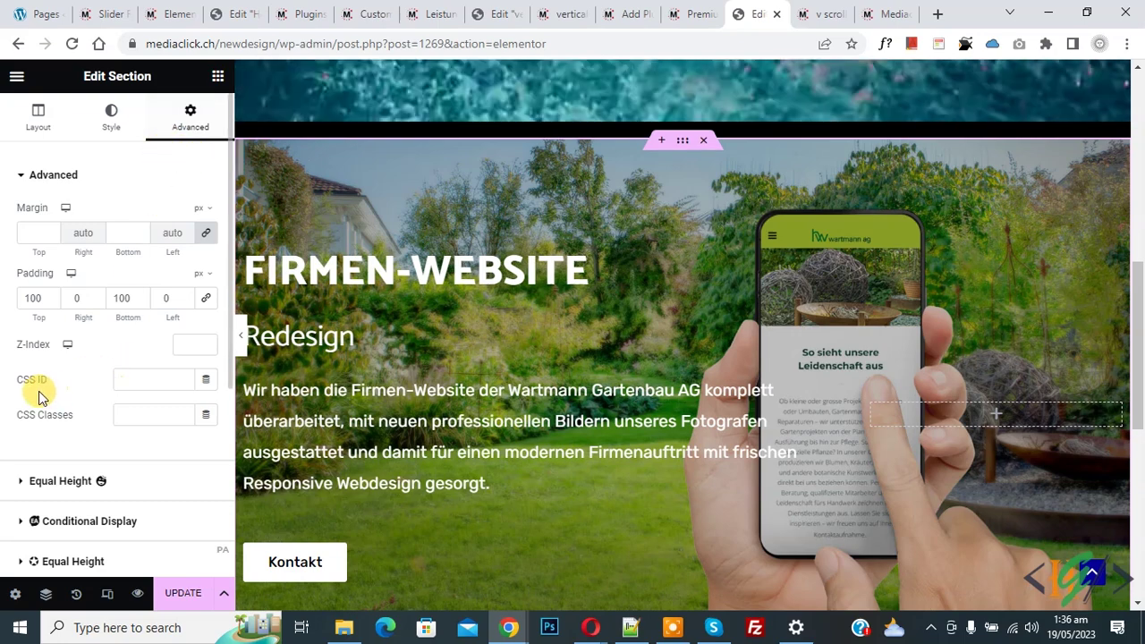
- Set the garden section's CSS ID to sec2
{"action": "left_click", "coordinate": [122, 380]}
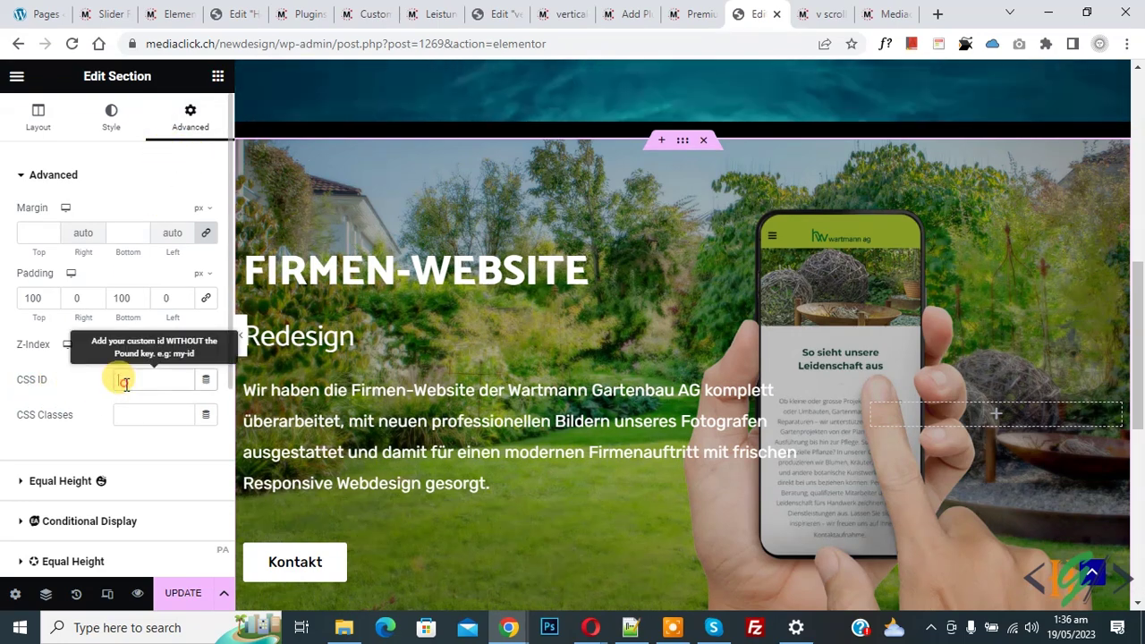
{"action": "type", "text": "sec2"}
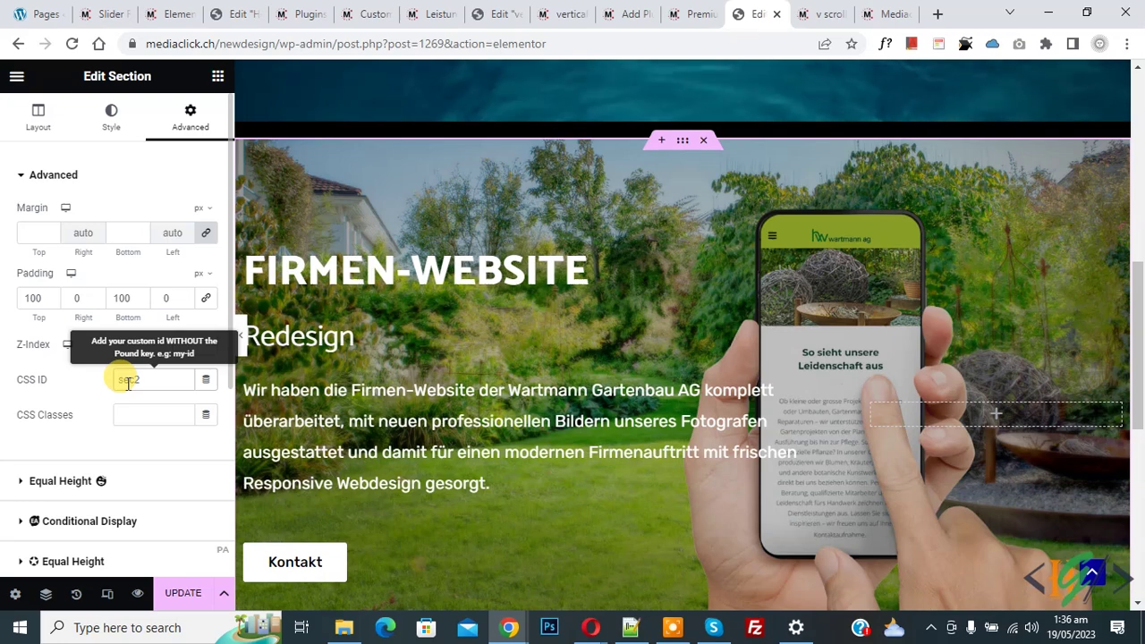
{"action": "double_click", "coordinate": [135, 383]}
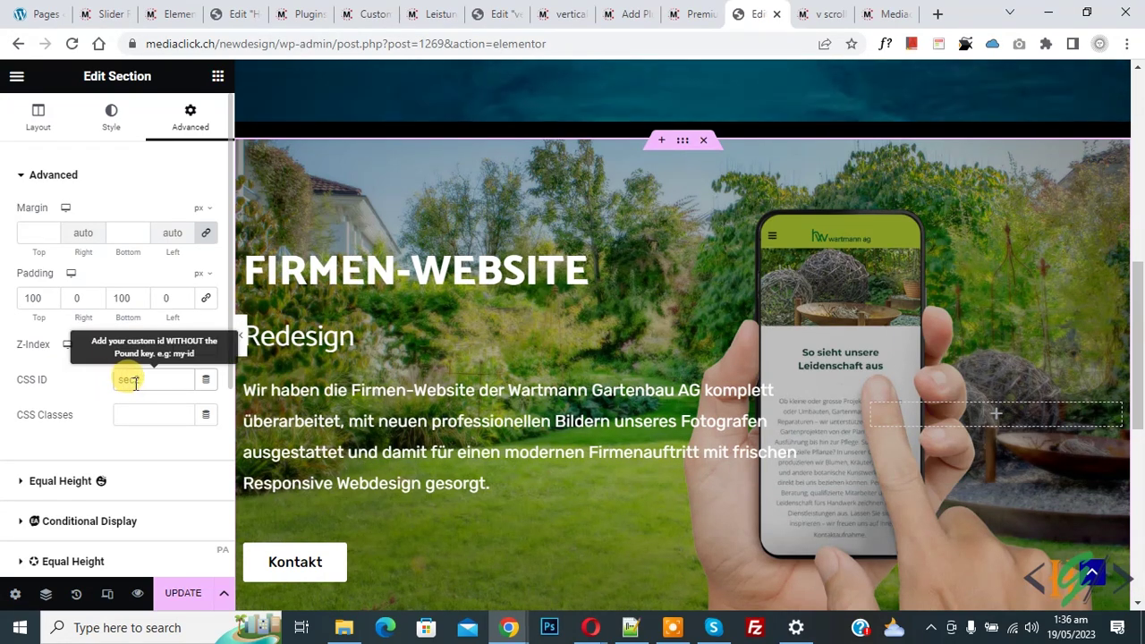
{"action": "left_click", "coordinate": [1043, 388]}
{"action": "scroll", "coordinate": [1042, 389], "scroll_direction": "down", "scroll_amount": 5}
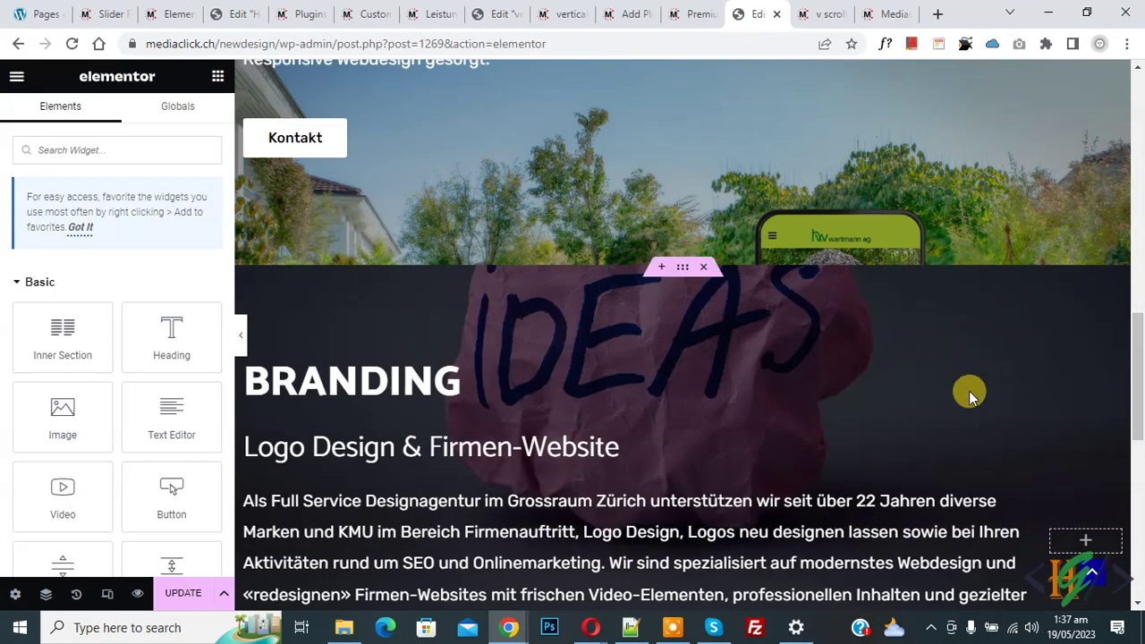
- Give the BRANDING section the CSS ID sec3 in its Advanced settings
{"action": "left_click", "coordinate": [680, 268]}
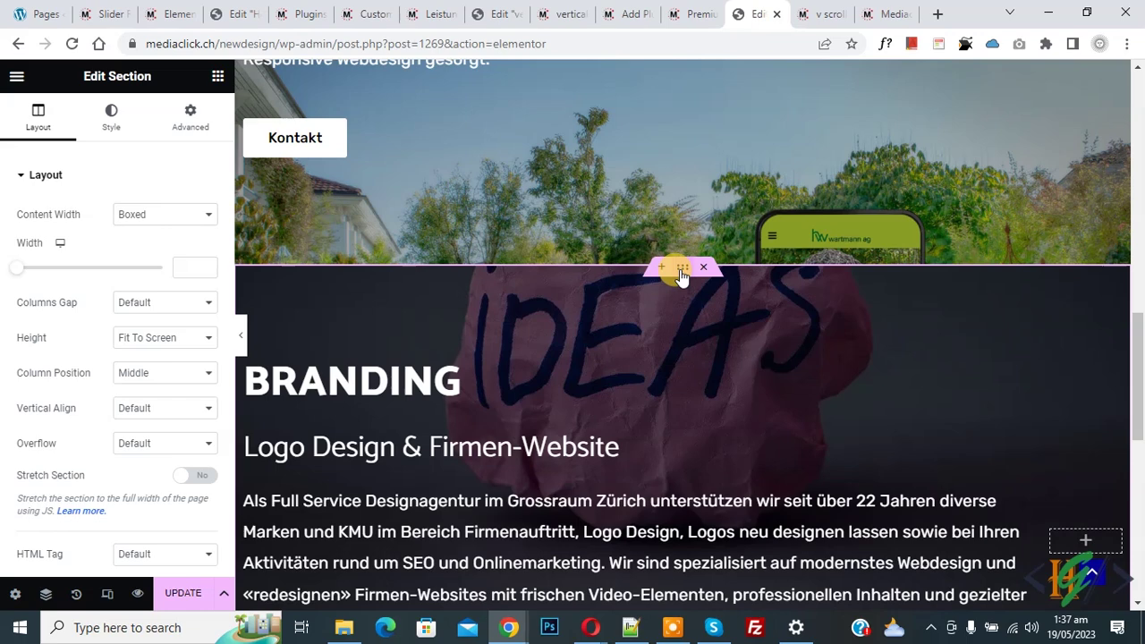
{"action": "left_click", "coordinate": [187, 118]}
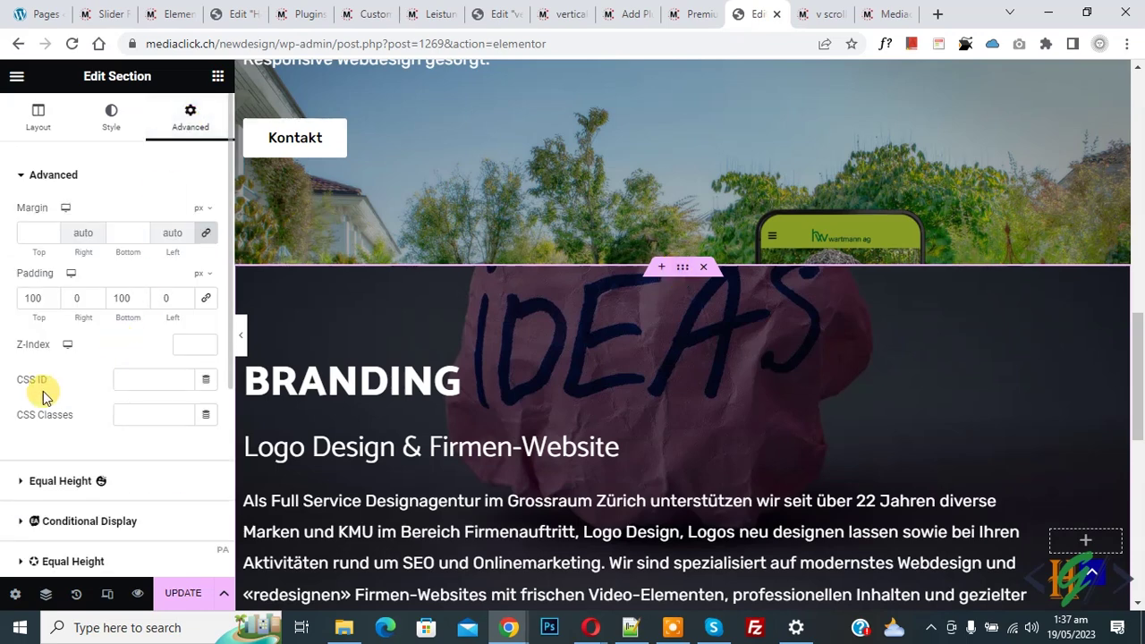
{"action": "left_click", "coordinate": [142, 377]}
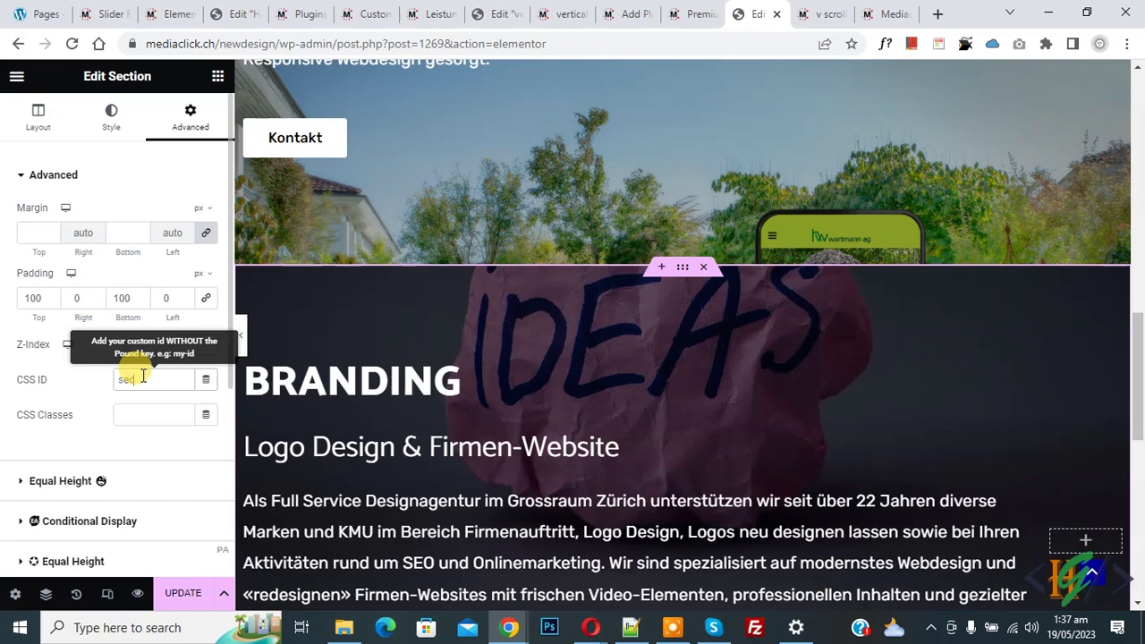
{"action": "type", "text": "sec"}
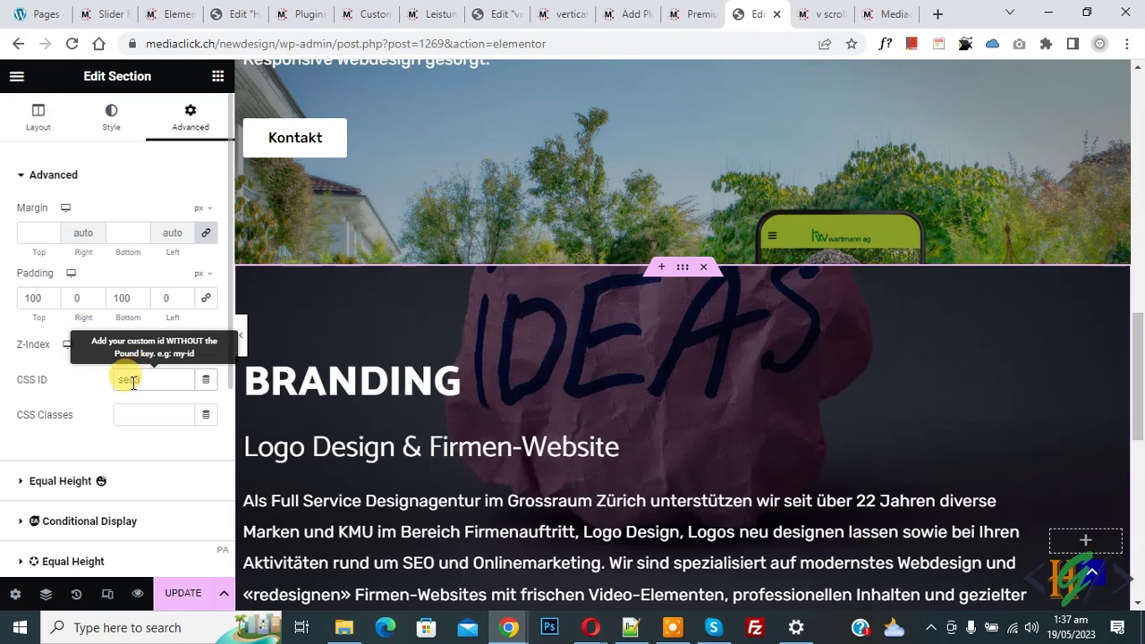
{"action": "type", "text": "3"}
{"action": "scroll", "coordinate": [1136, 407], "scroll_direction": "down", "scroll_amount": 1}
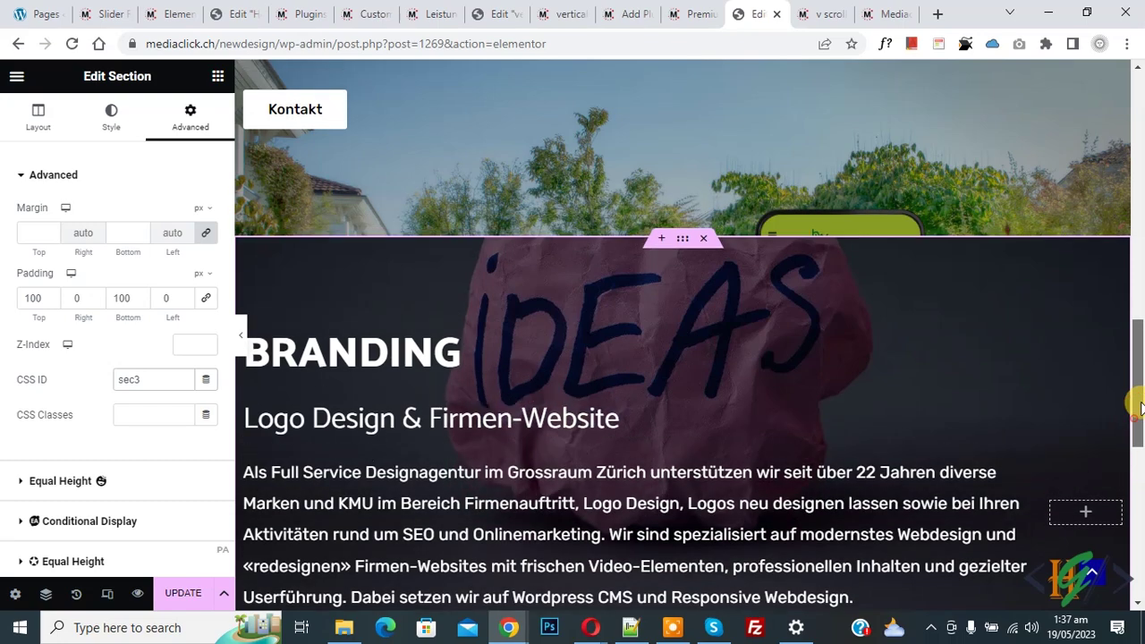
{"action": "scroll", "coordinate": [1137, 406], "scroll_direction": "up", "scroll_amount": 8}
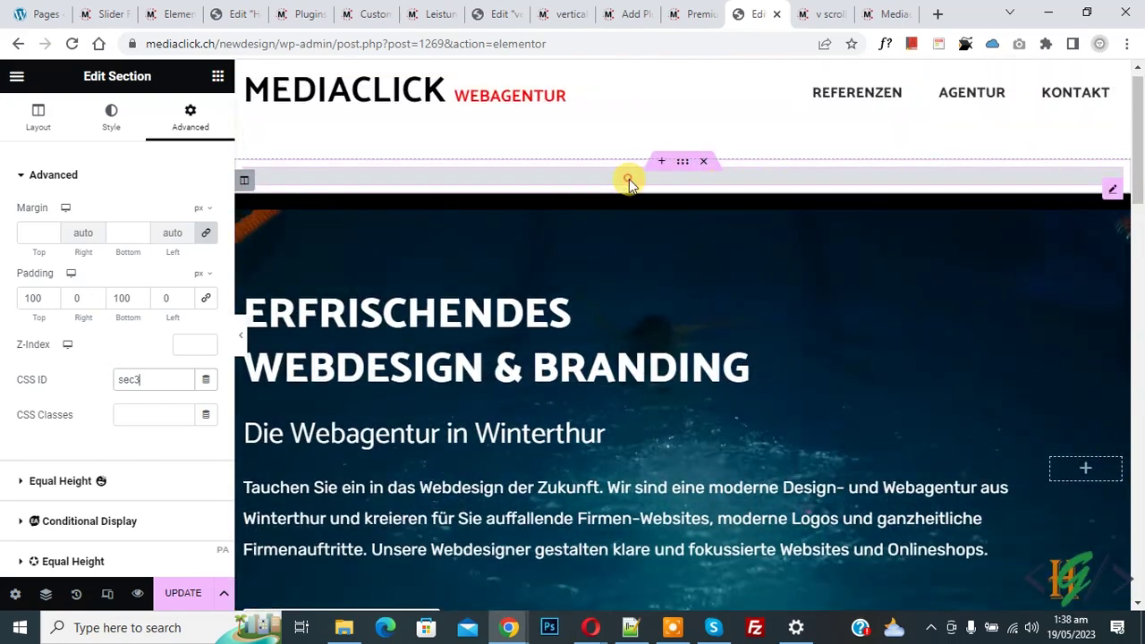
- In the Vertical Scroll widget's Sections list, set Item #1 to sec1
{"action": "left_click", "coordinate": [629, 178]}
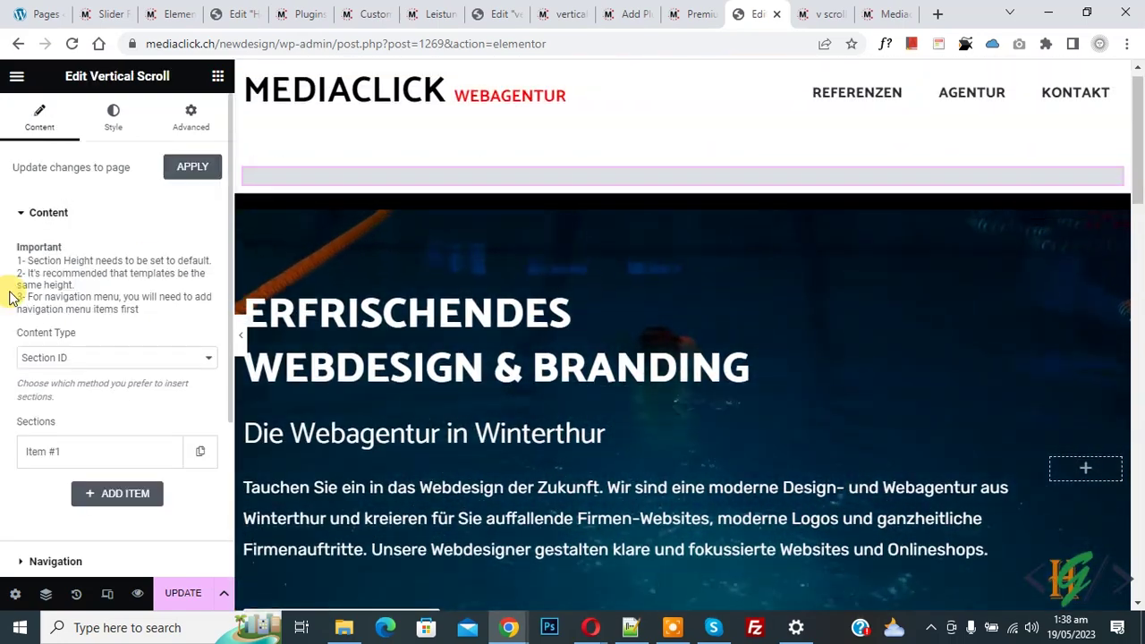
{"action": "scroll", "coordinate": [10, 297], "scroll_direction": "down", "scroll_amount": 1}
{"action": "left_click", "coordinate": [62, 367]}
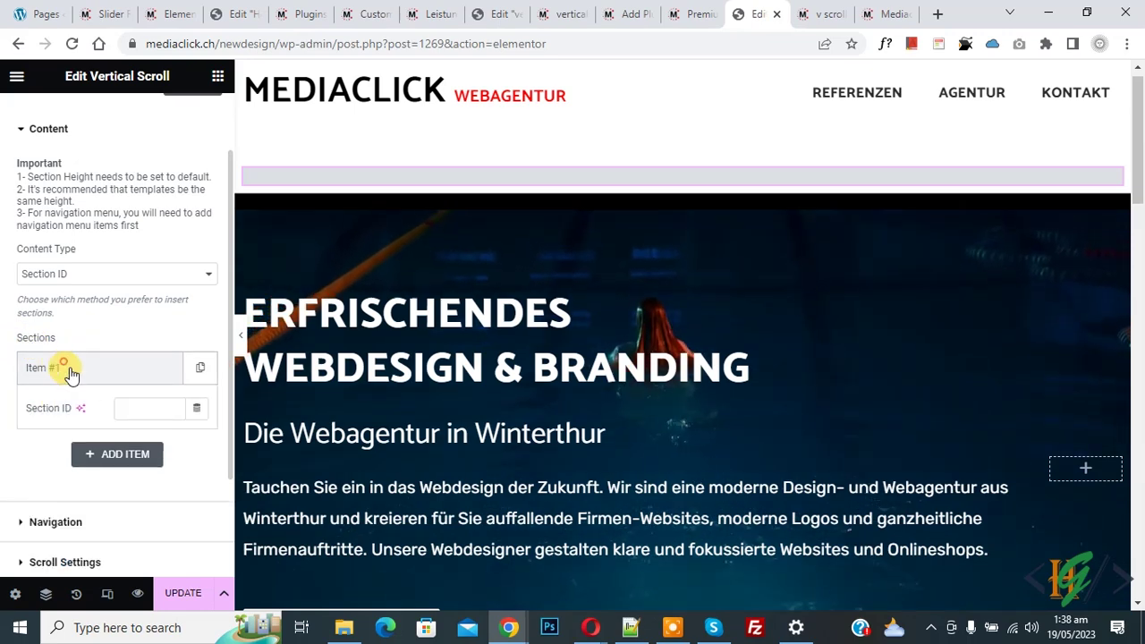
{"action": "left_click", "coordinate": [121, 408]}
{"action": "type", "text": "sec"}
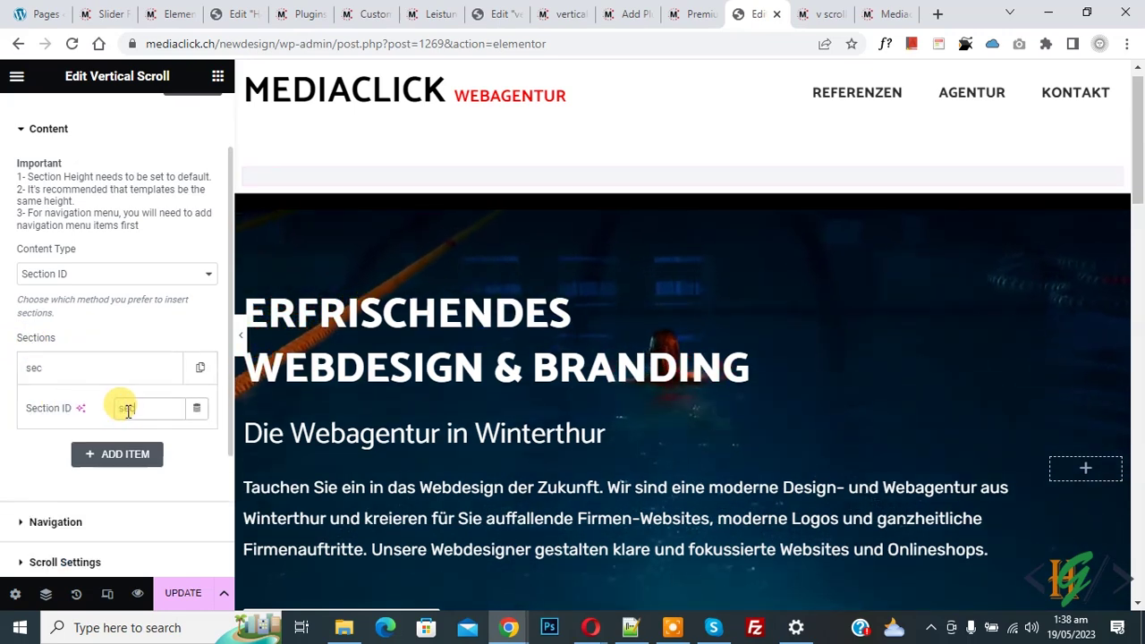
{"action": "type", "text": "1"}
- Add two more section items with IDs sec2 and sec3
{"action": "left_click", "coordinate": [113, 455]}
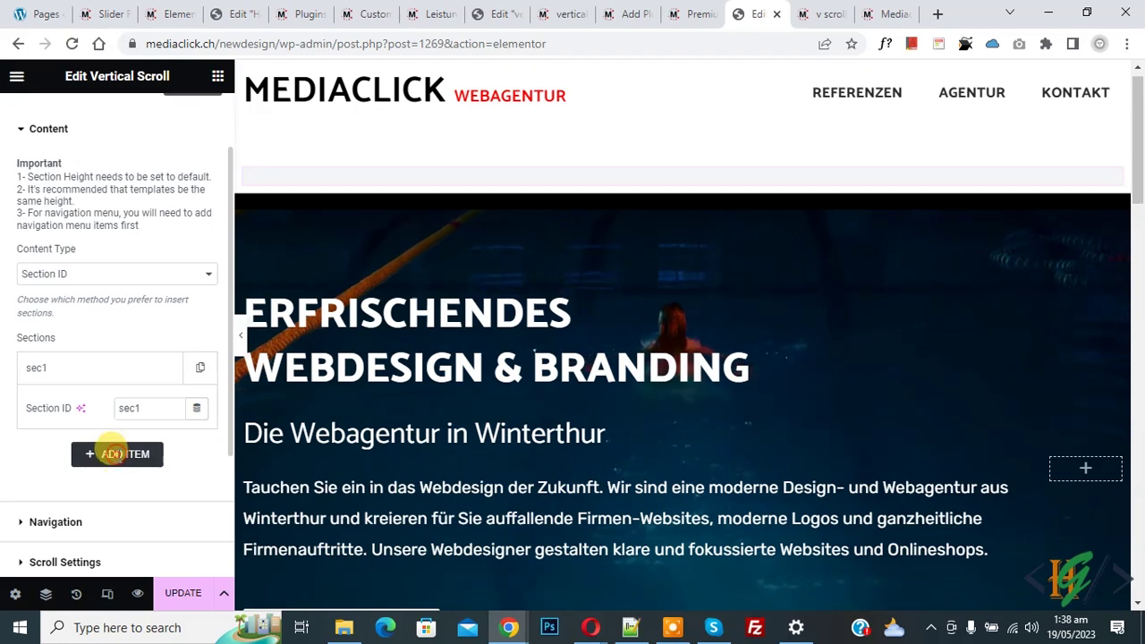
{"action": "left_click", "coordinate": [132, 449]}
{"action": "type", "text": "sec2"}
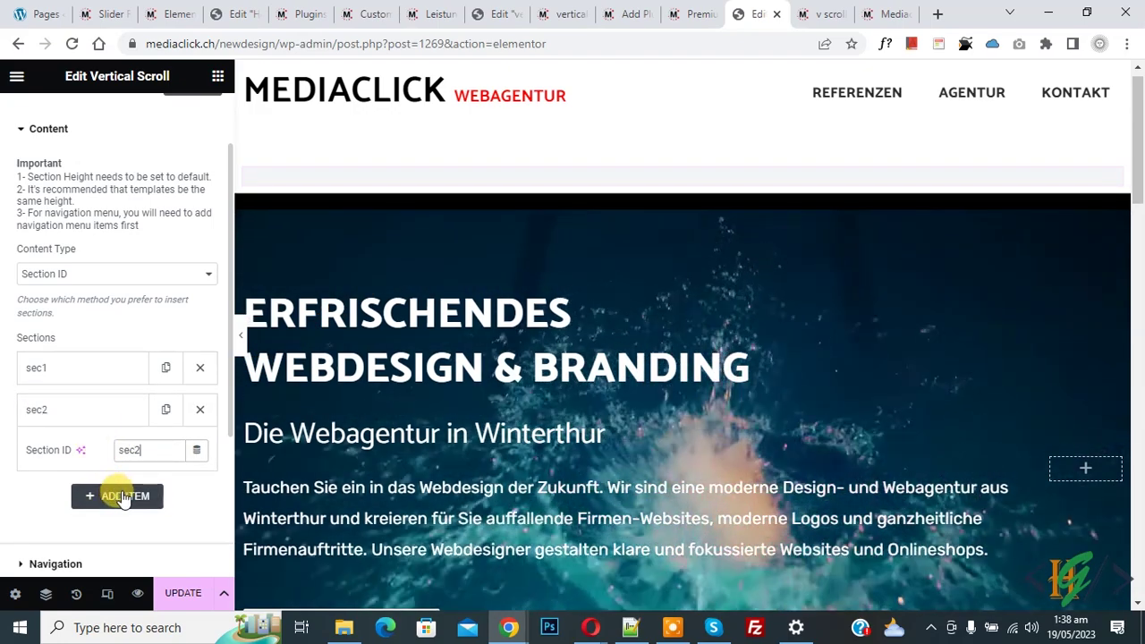
{"action": "left_click", "coordinate": [122, 498]}
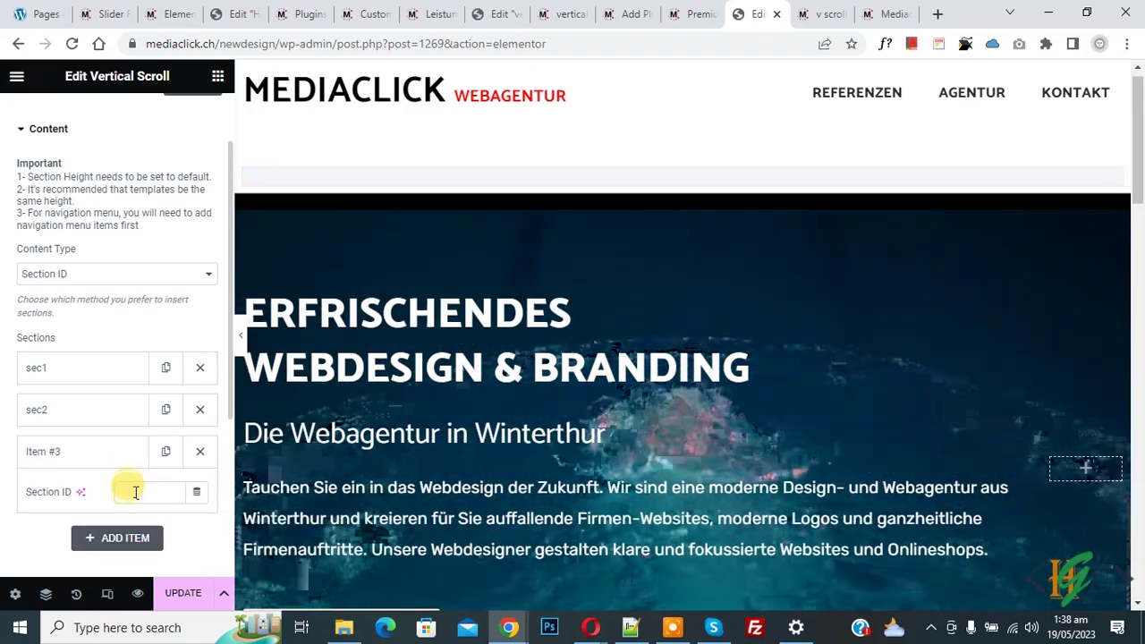
{"action": "left_click", "coordinate": [135, 491]}
{"action": "type", "text": "sec3"}
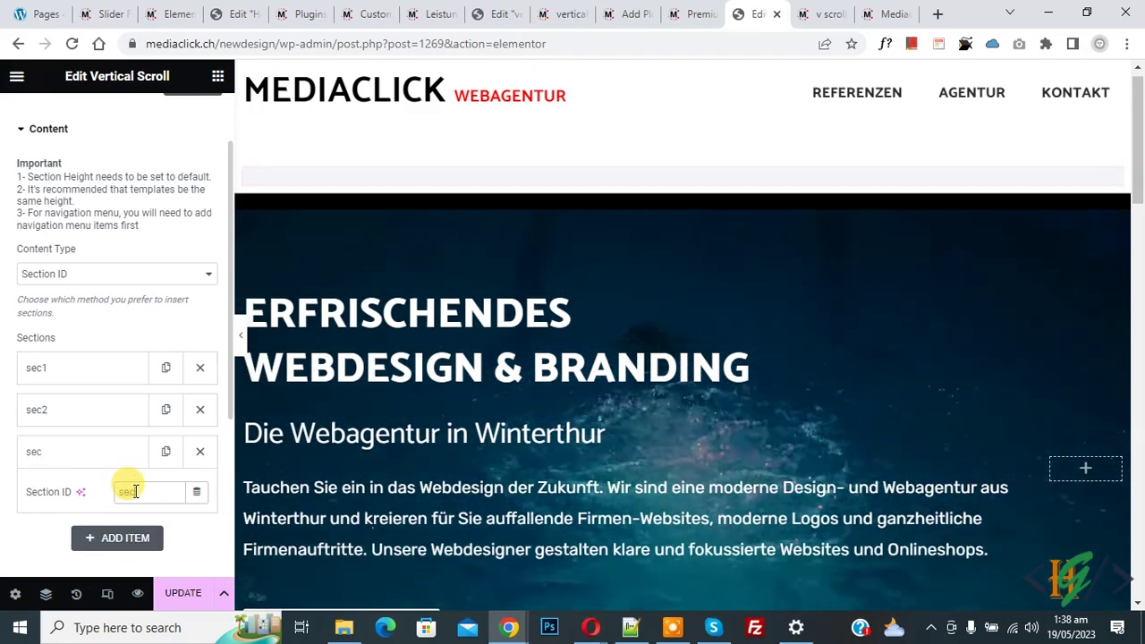
- Zoom in to verify the sec1, sec2 and sec3 item IDs
{"action": "key", "text": "ctrl+plus"}
{"action": "key", "text": "ctrl+plus"}
{"action": "key", "text": "ctrl+plus"}
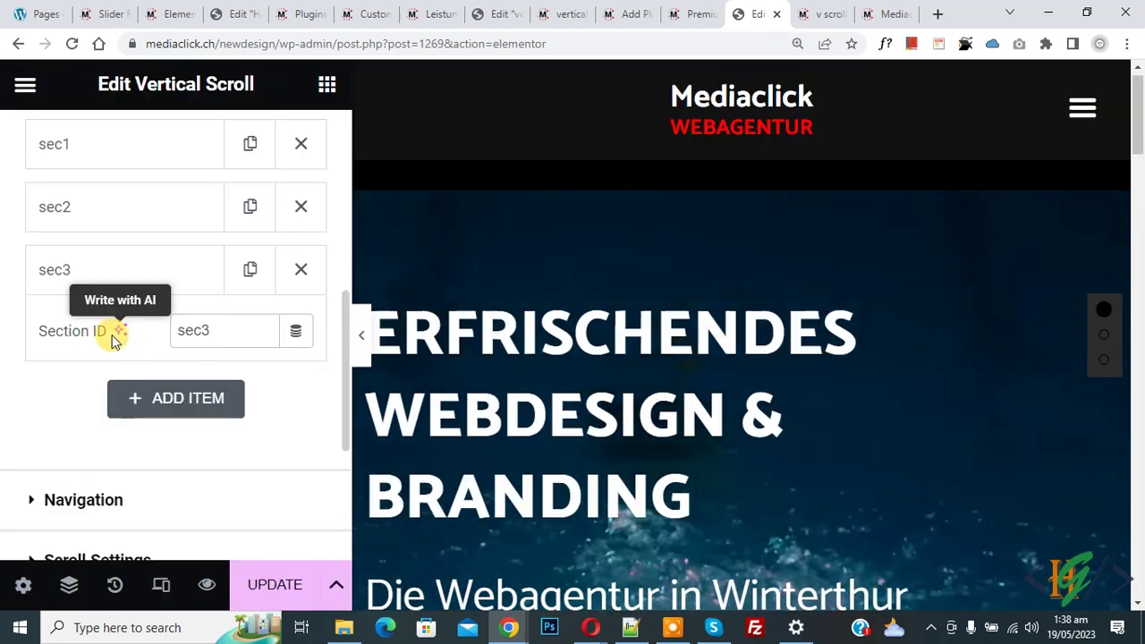
{"action": "left_click", "coordinate": [129, 223]}
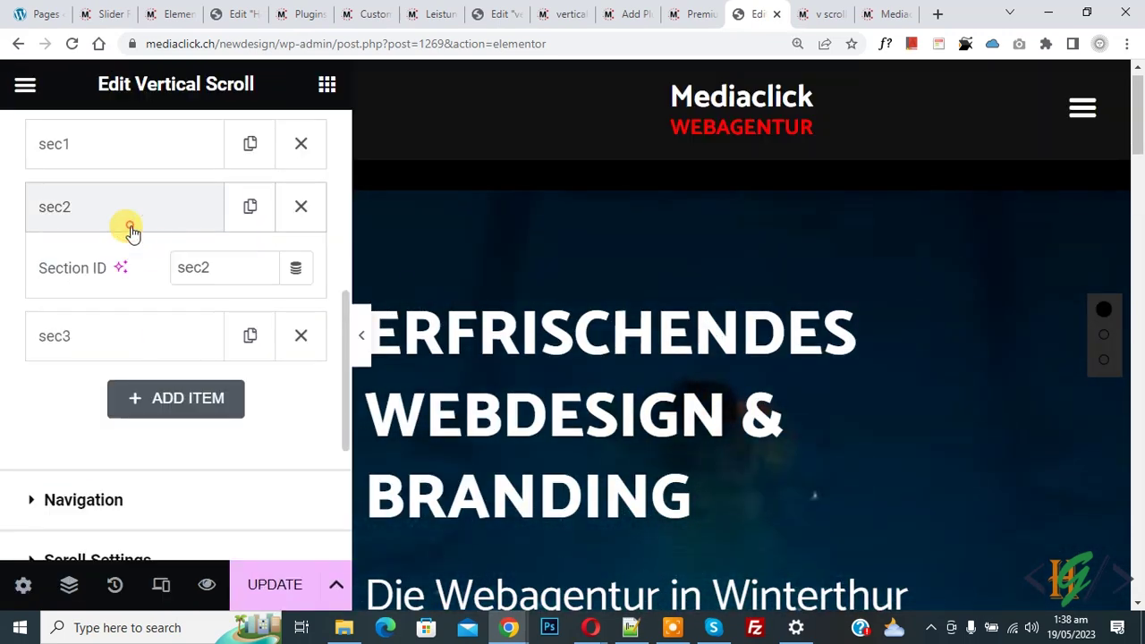
{"action": "left_click", "coordinate": [148, 139]}
{"action": "left_click", "coordinate": [141, 333]}
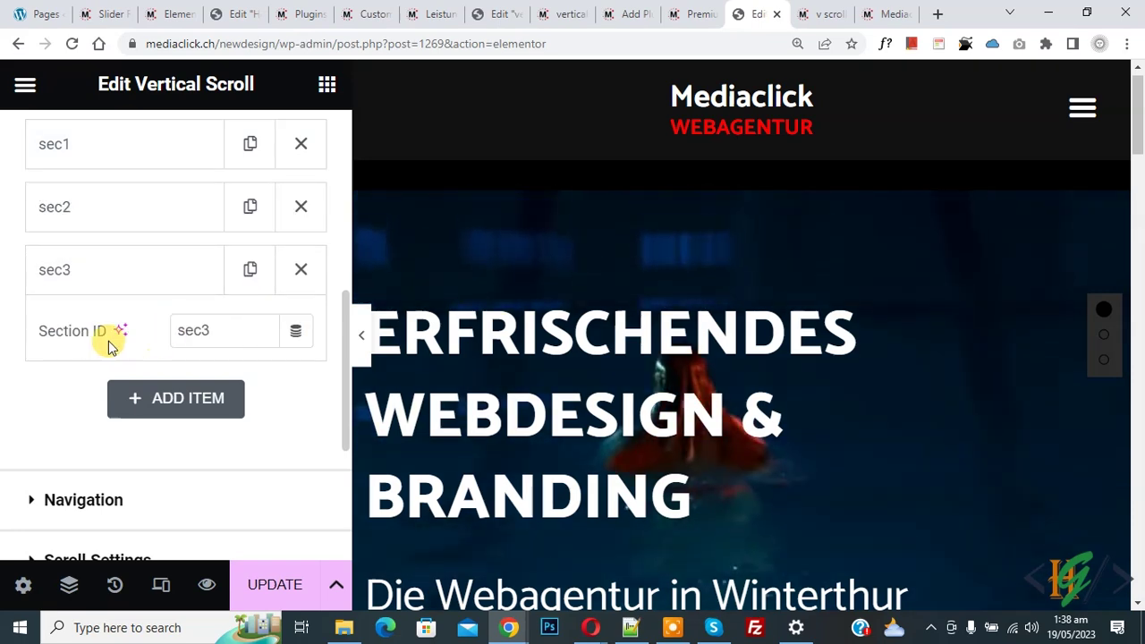
{"action": "key", "text": "ctrl+0"}
{"action": "scroll", "coordinate": [59, 265], "scroll_direction": "down", "scroll_amount": 4}
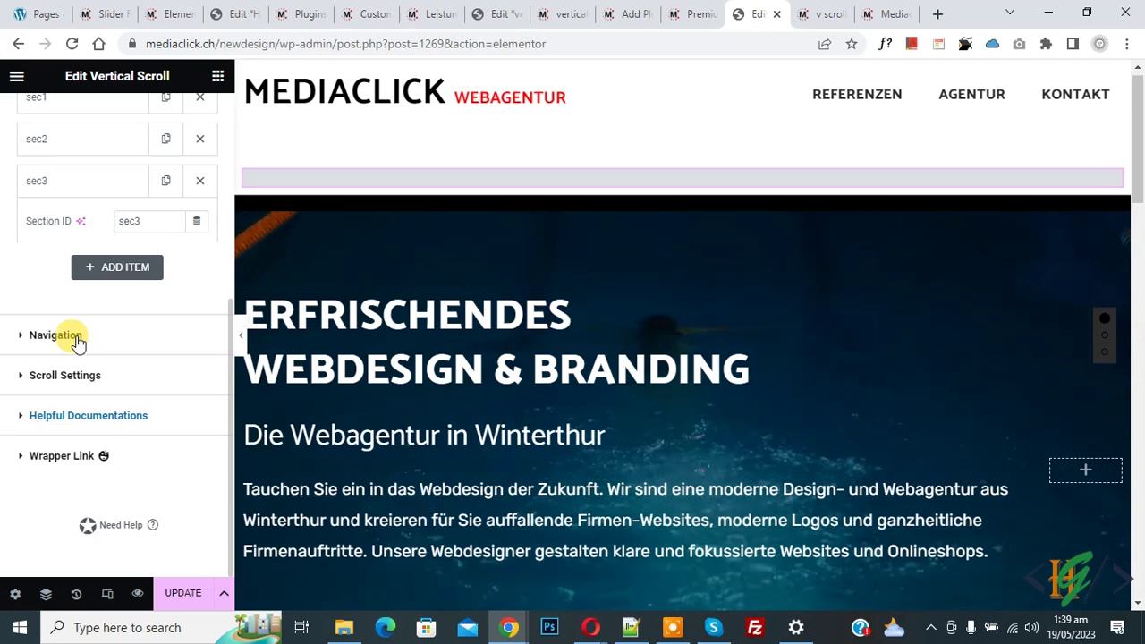
- Keep the navigation dots' horizontal position on Right after briefly trying Left
{"action": "left_click", "coordinate": [75, 336]}
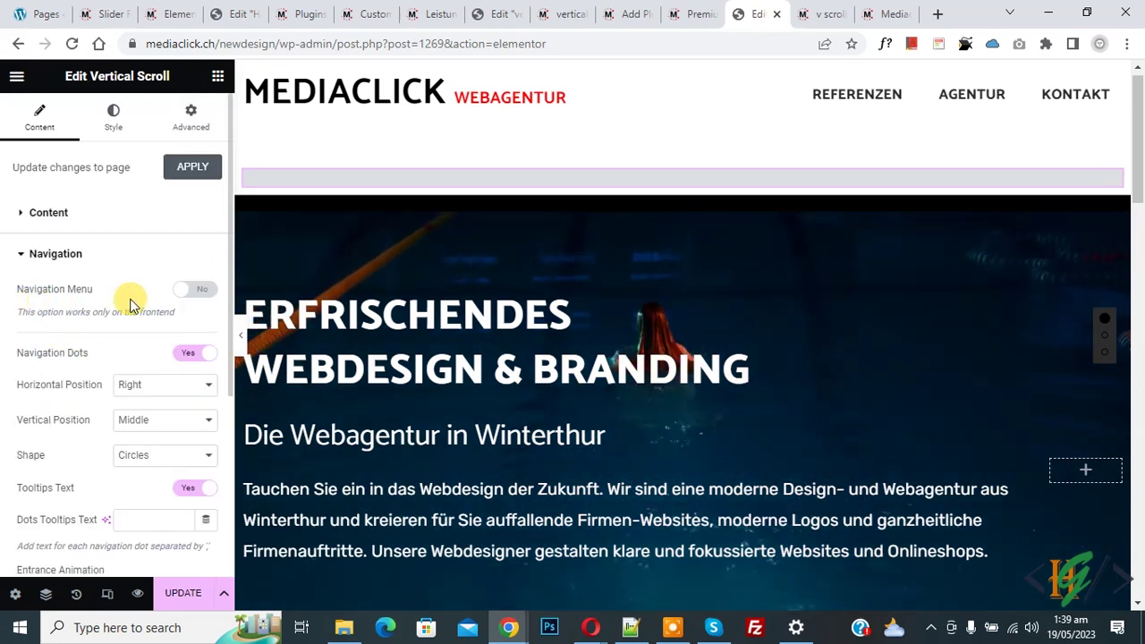
{"action": "scroll", "coordinate": [4, 322], "scroll_direction": "down", "scroll_amount": 1}
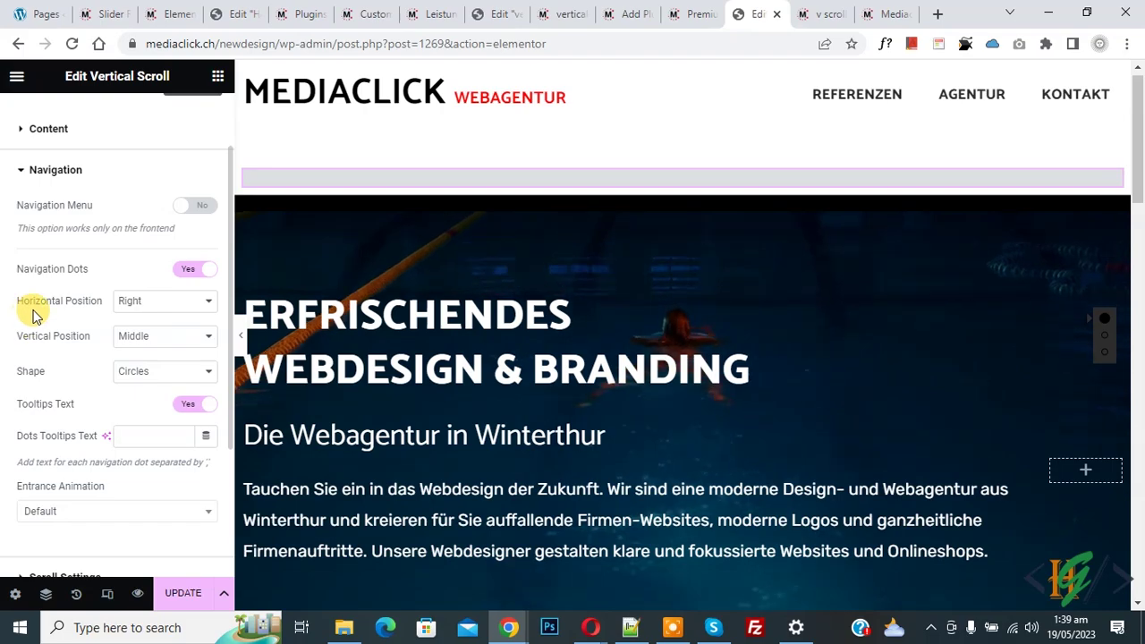
{"action": "left_click", "coordinate": [133, 301]}
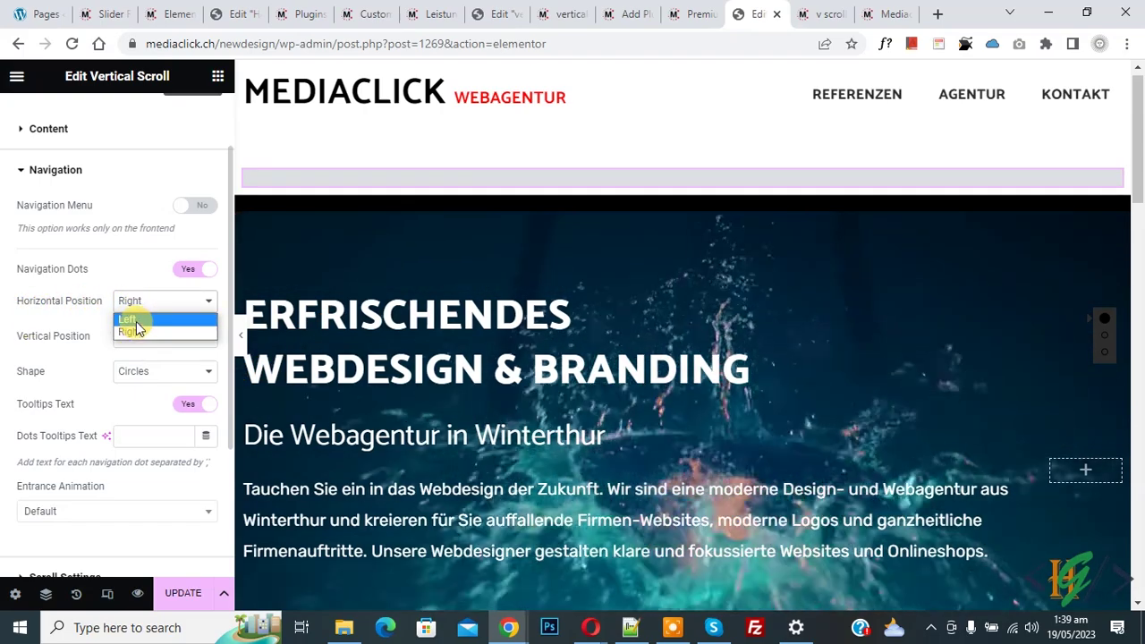
{"action": "left_click", "coordinate": [130, 319]}
{"action": "left_click", "coordinate": [141, 308]}
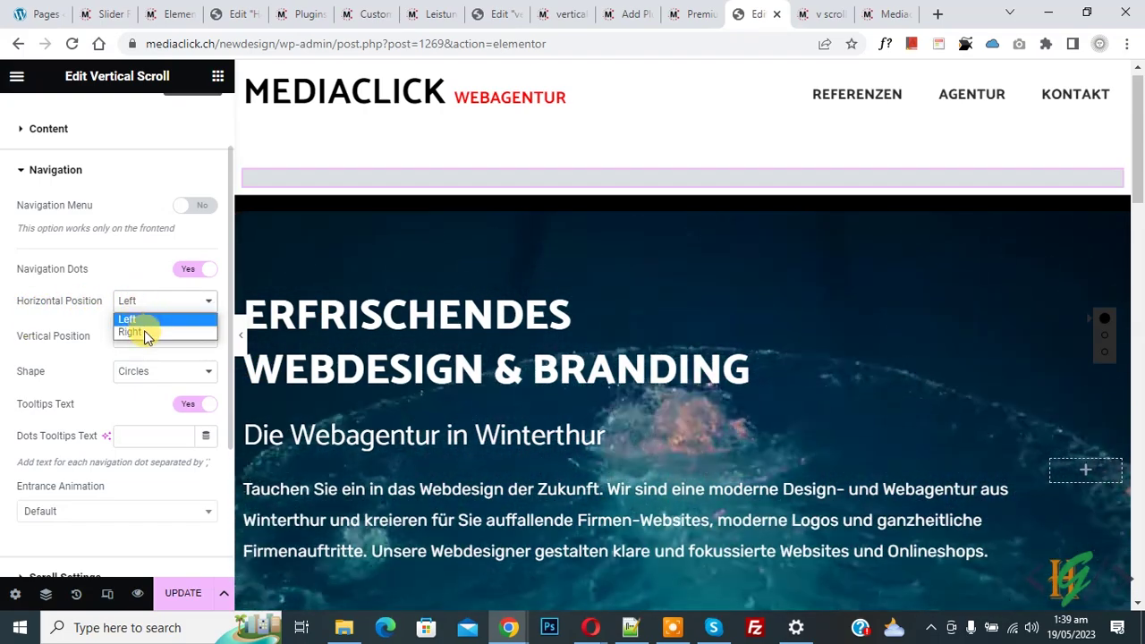
{"action": "left_click", "coordinate": [142, 331]}
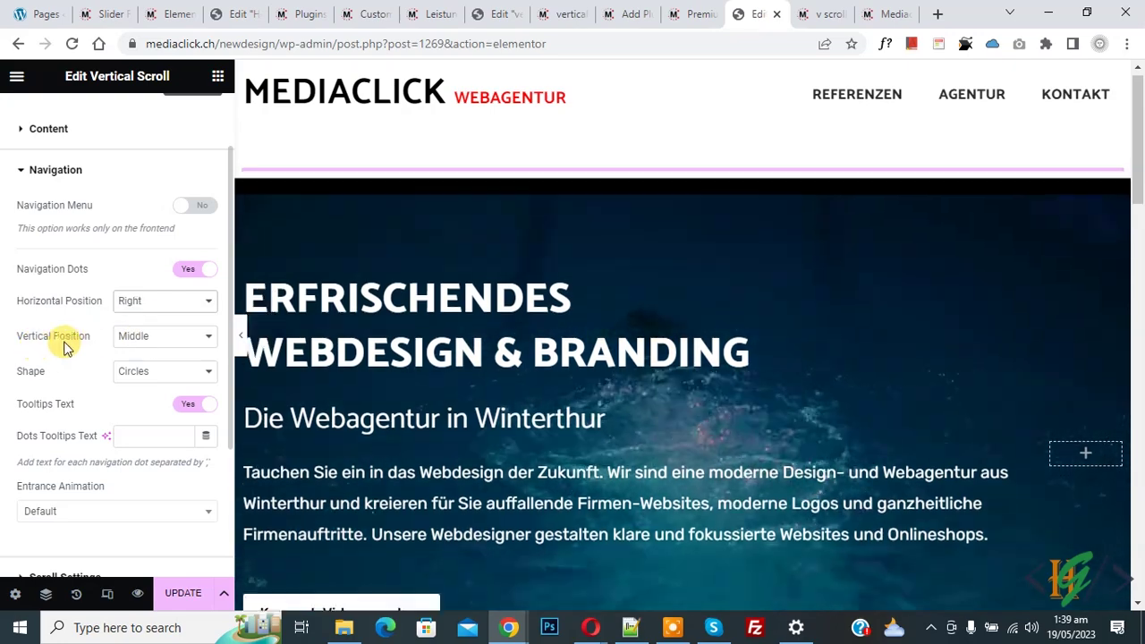
- Set the dot shape back to Circles after trying Lines, and turn Tooltips Text off
{"action": "left_click", "coordinate": [154, 372]}
{"action": "left_click", "coordinate": [148, 402]}
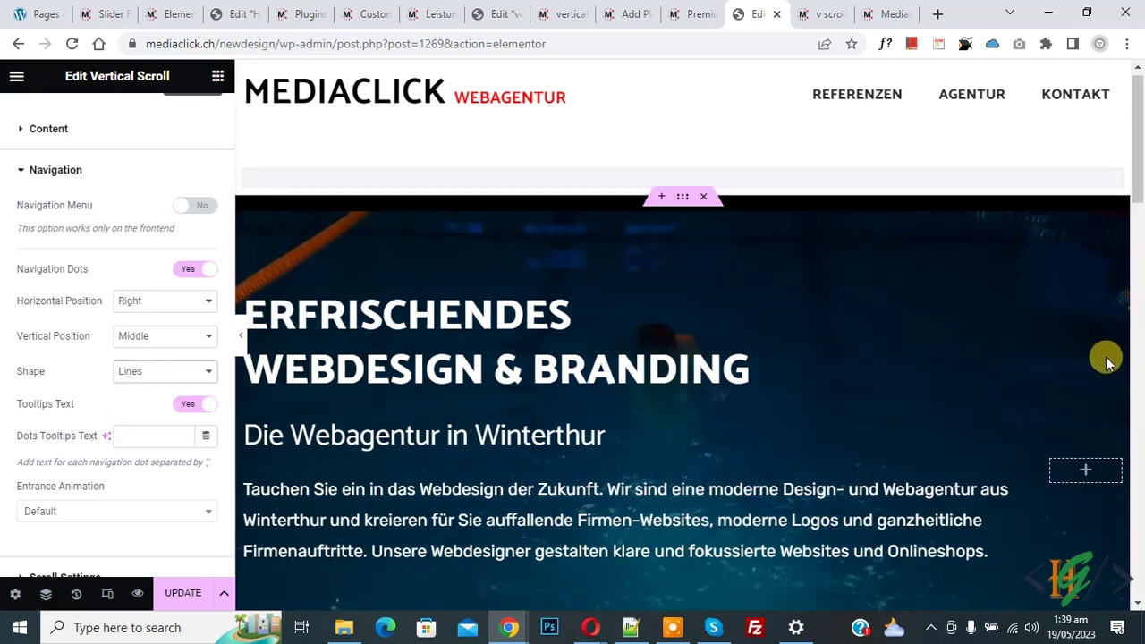
{"action": "left_click", "coordinate": [129, 371]}
{"action": "left_click", "coordinate": [130, 387]}
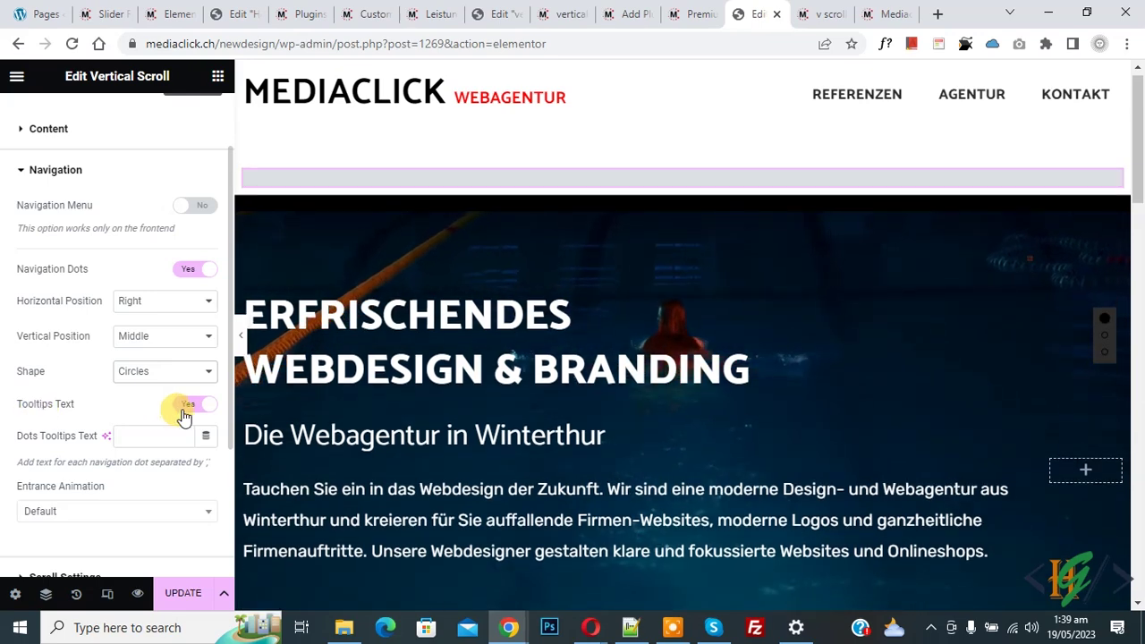
{"action": "left_click", "coordinate": [184, 411]}
{"action": "scroll", "coordinate": [89, 389], "scroll_direction": "down", "scroll_amount": 1}
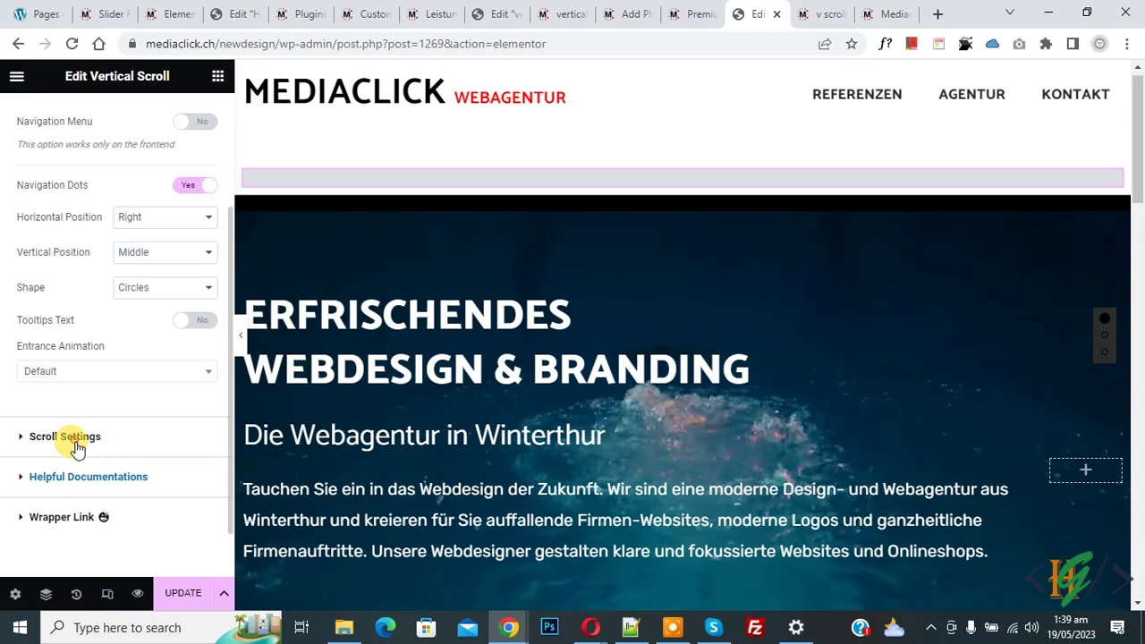
- Expand Scroll Settings, leave Scroll Effect on Default, and review the content-overflow help text
{"action": "left_click", "coordinate": [72, 438]}
{"action": "scroll", "coordinate": [4, 380], "scroll_direction": "down", "scroll_amount": 1}
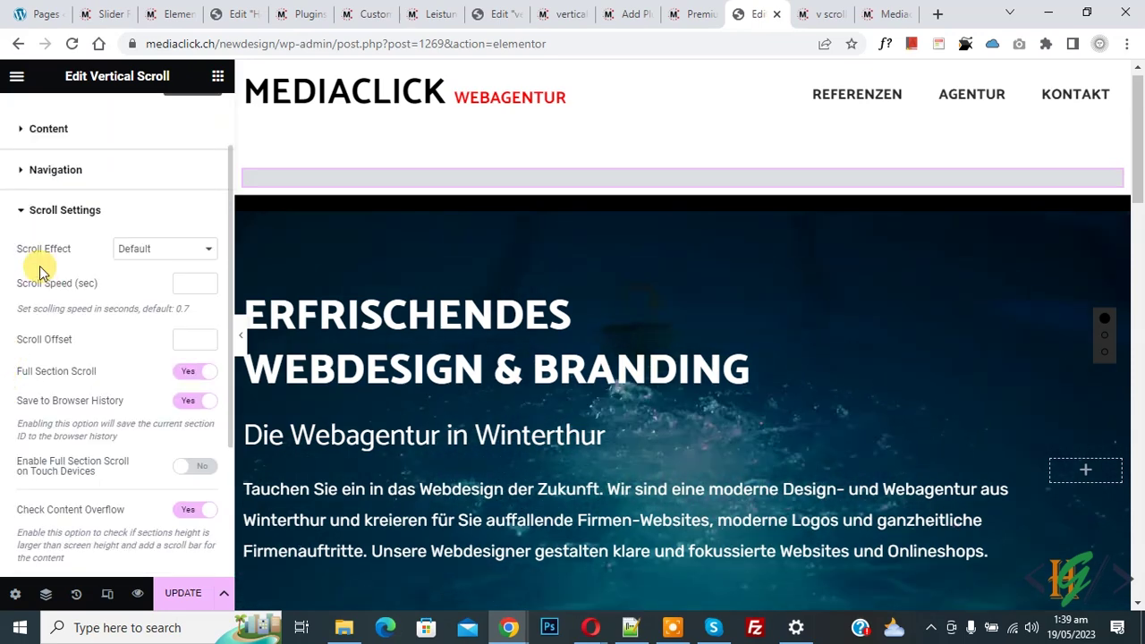
{"action": "left_click", "coordinate": [141, 251]}
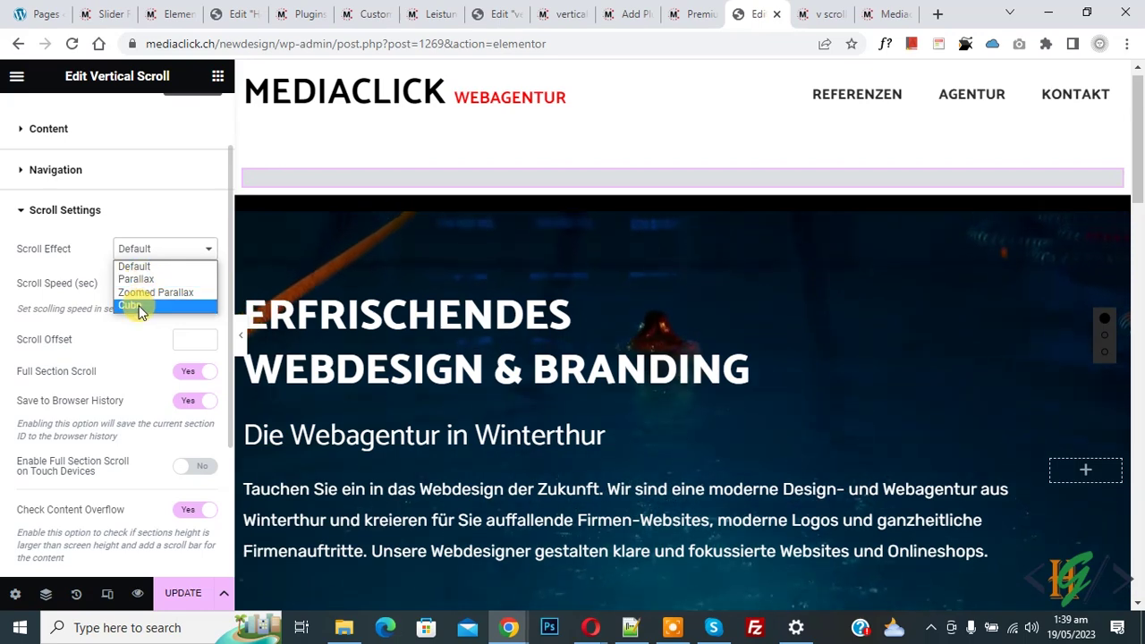
{"action": "left_click", "coordinate": [89, 249]}
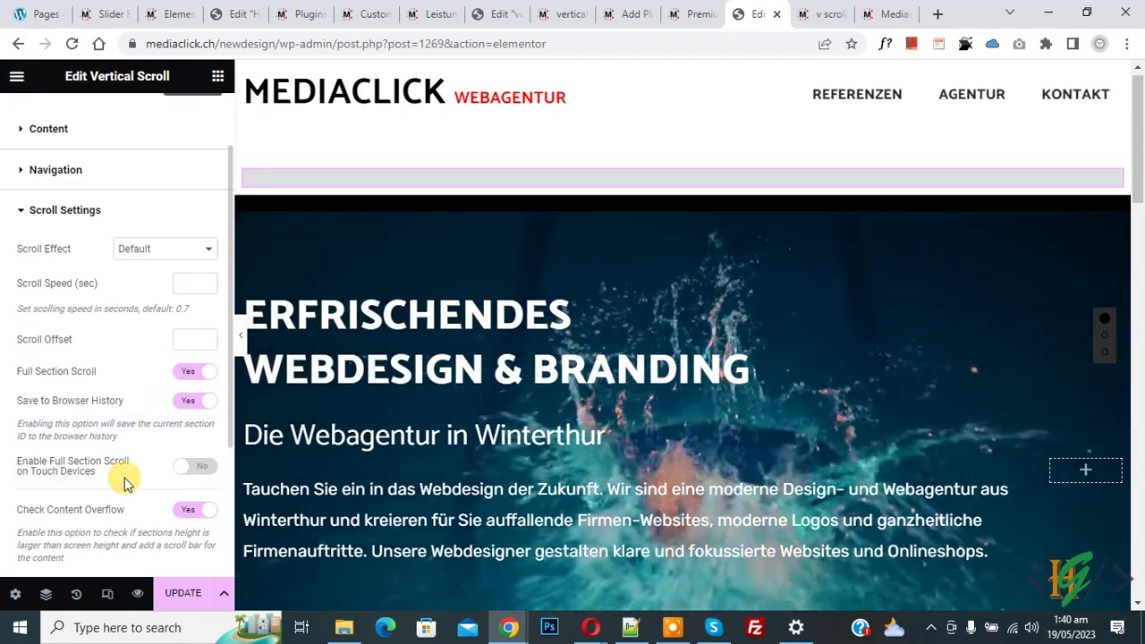
{"action": "scroll", "coordinate": [11, 411], "scroll_direction": "down", "scroll_amount": 1}
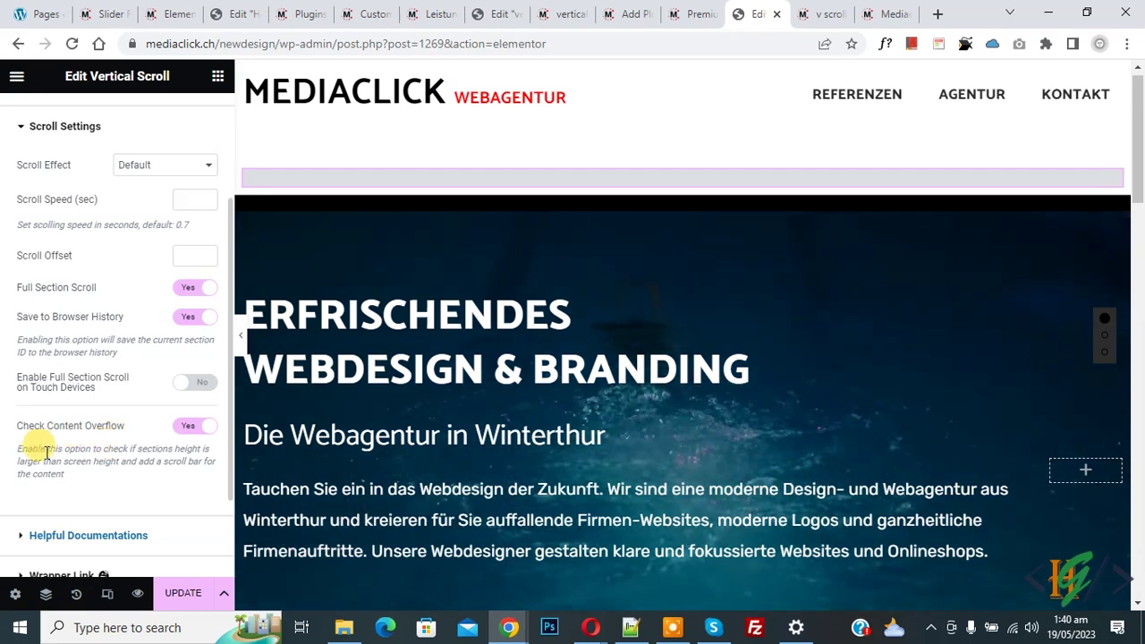
{"action": "left_click_drag", "start_coordinate": [27, 451], "coordinate": [73, 463]}
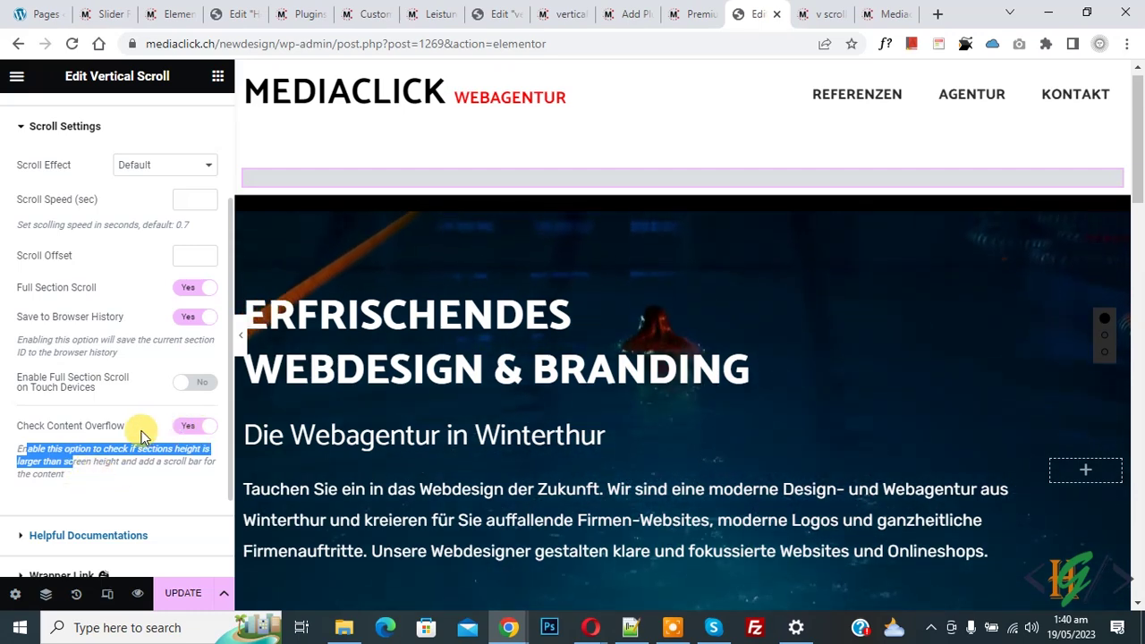
{"action": "scroll", "coordinate": [69, 402], "scroll_direction": "up", "scroll_amount": 2}
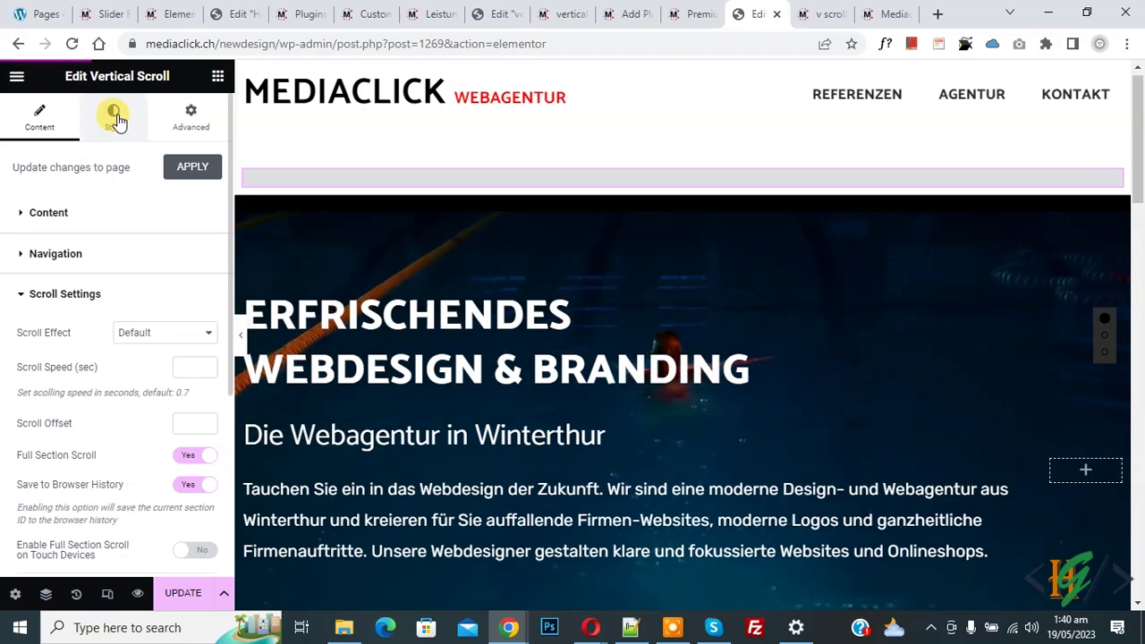
- Set the navigation dots' container background colour to white in the Style tab
{"action": "left_click", "coordinate": [114, 118]}
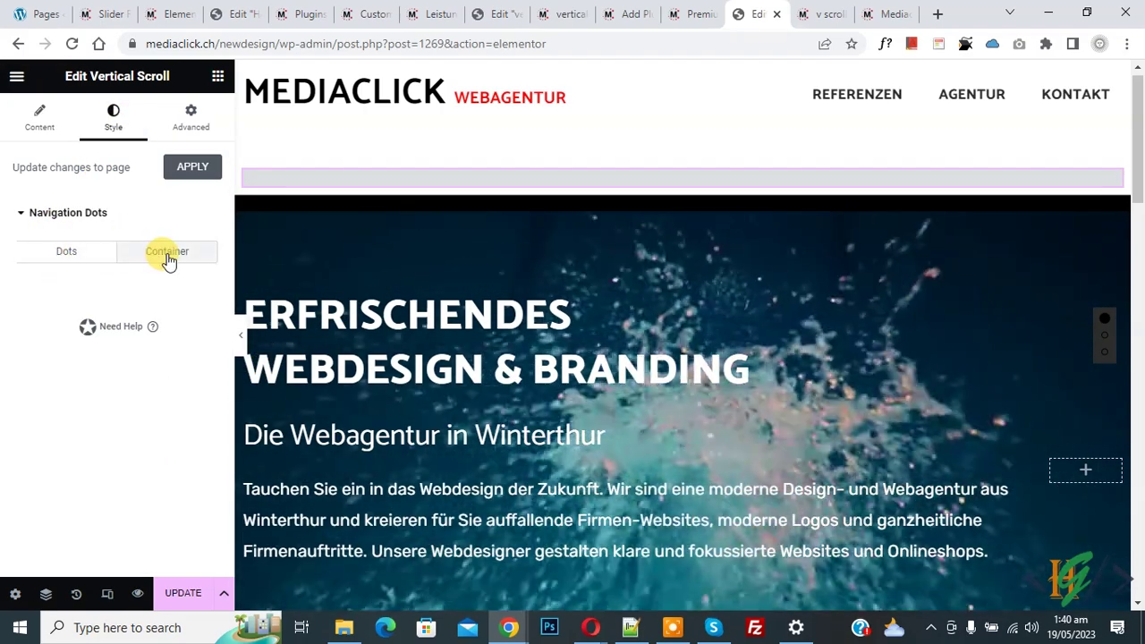
{"action": "left_click", "coordinate": [167, 253]}
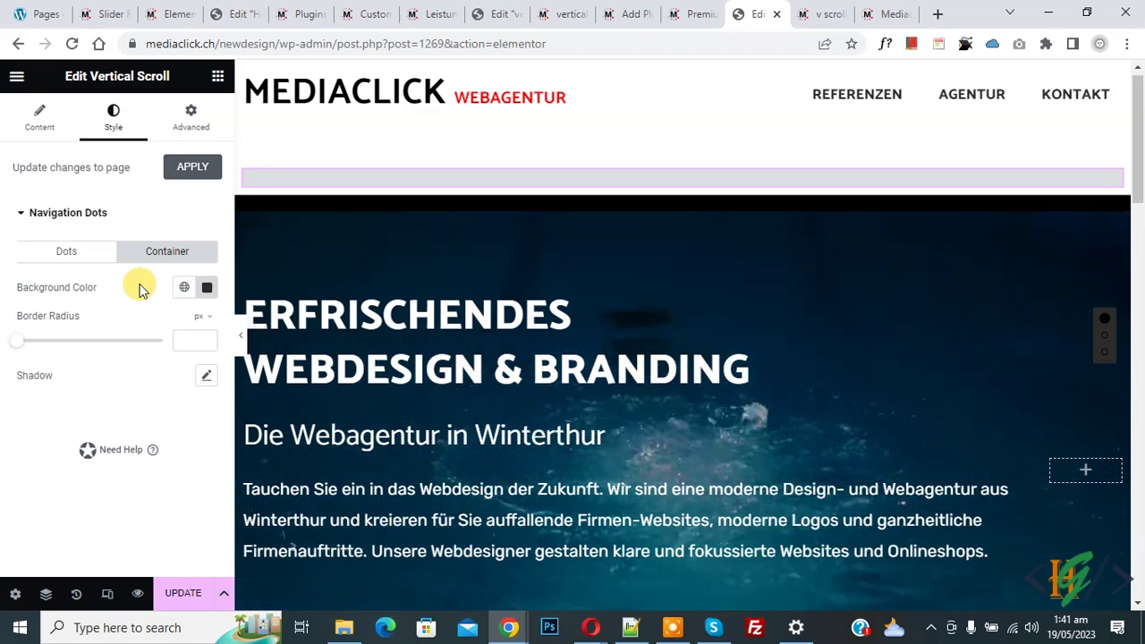
{"action": "left_click", "coordinate": [207, 287]}
{"action": "left_click_drag", "start_coordinate": [215, 388], "coordinate": [296, 373]}
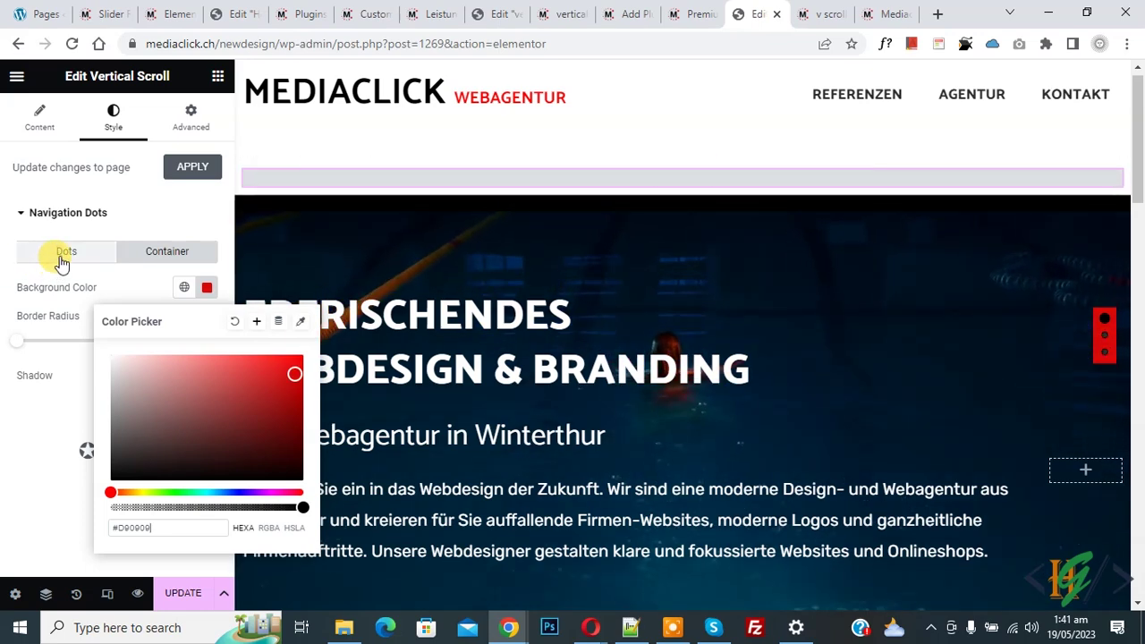
{"action": "left_click_drag", "start_coordinate": [295, 372], "coordinate": [109, 356]}
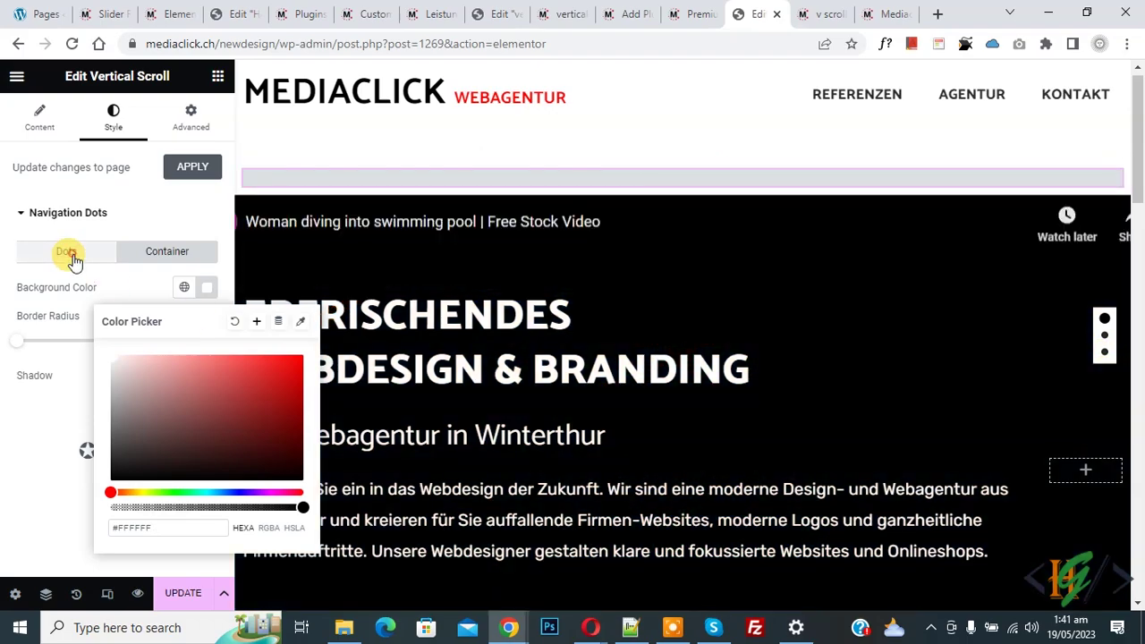
- Make the active dot colour red (#D51313) and update the page
{"action": "left_click", "coordinate": [71, 258]}
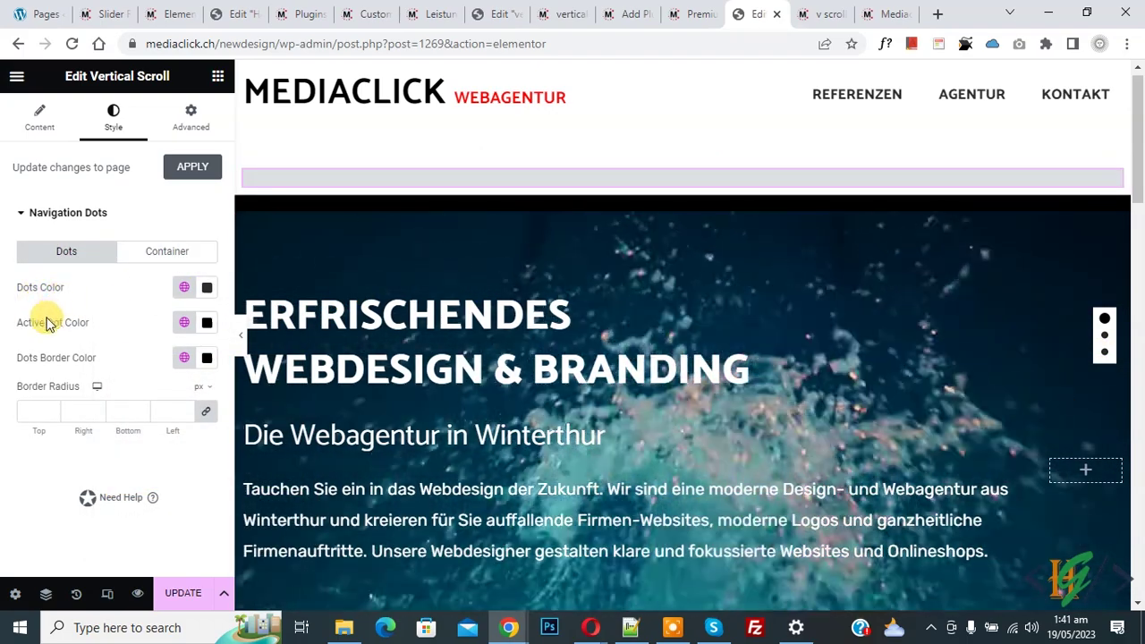
{"action": "left_click", "coordinate": [206, 322]}
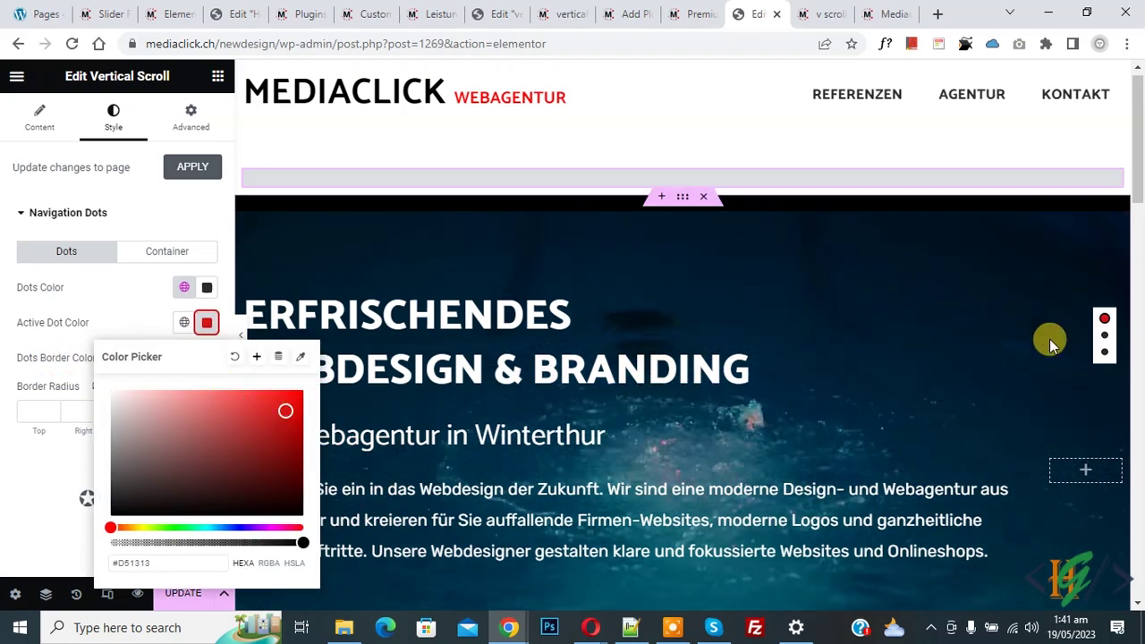
{"action": "left_click", "coordinate": [113, 298]}
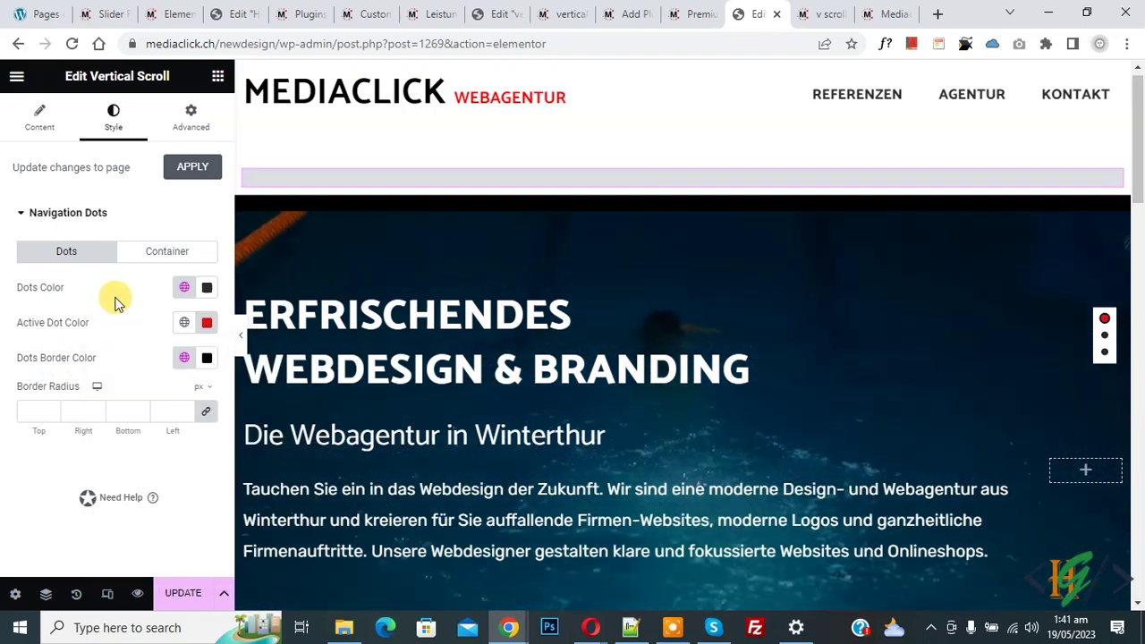
{"action": "left_click", "coordinate": [185, 592]}
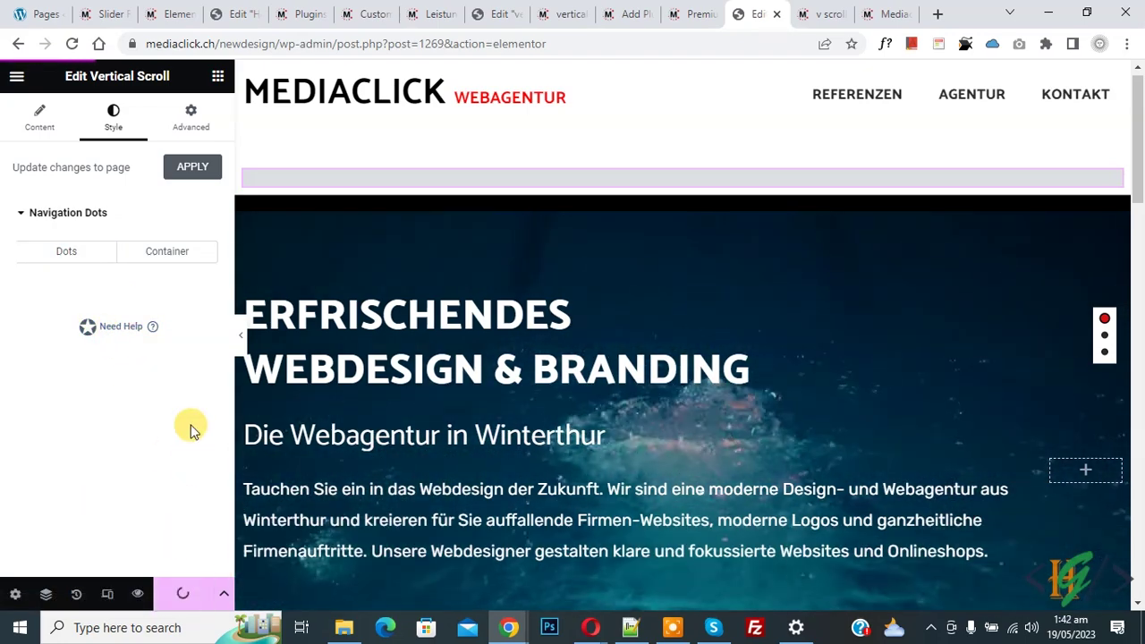
- Open the live v scroll page and scroll through its full-screen sections
{"action": "left_click", "coordinate": [817, 14]}
{"action": "left_click", "coordinate": [72, 43]}
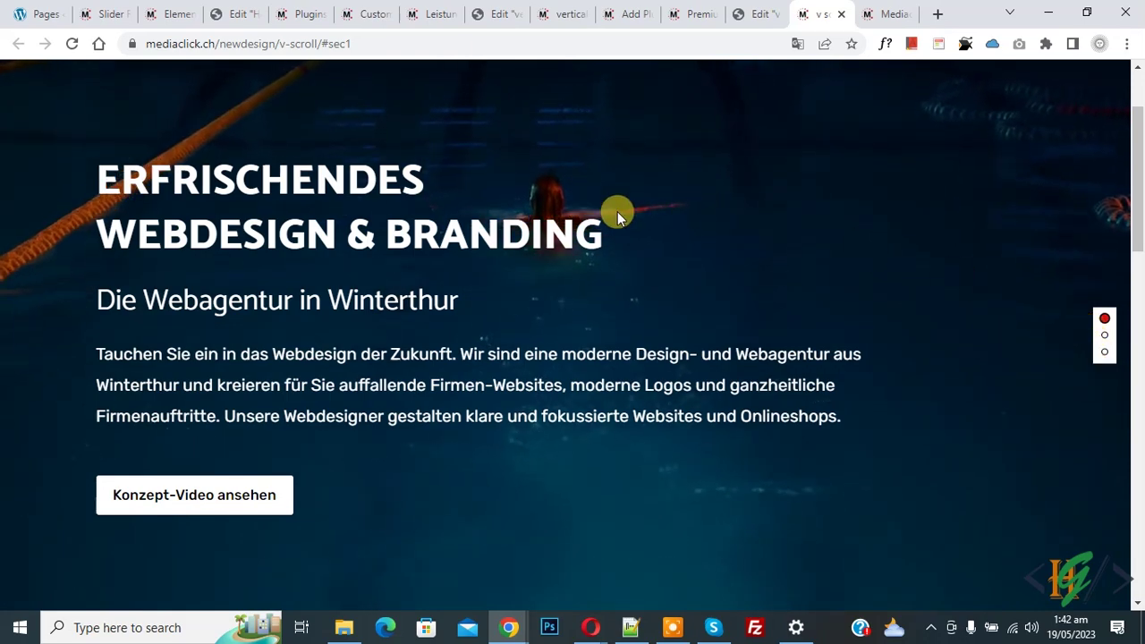
{"action": "scroll", "coordinate": [573, 218], "scroll_direction": "down", "scroll_amount": 1}
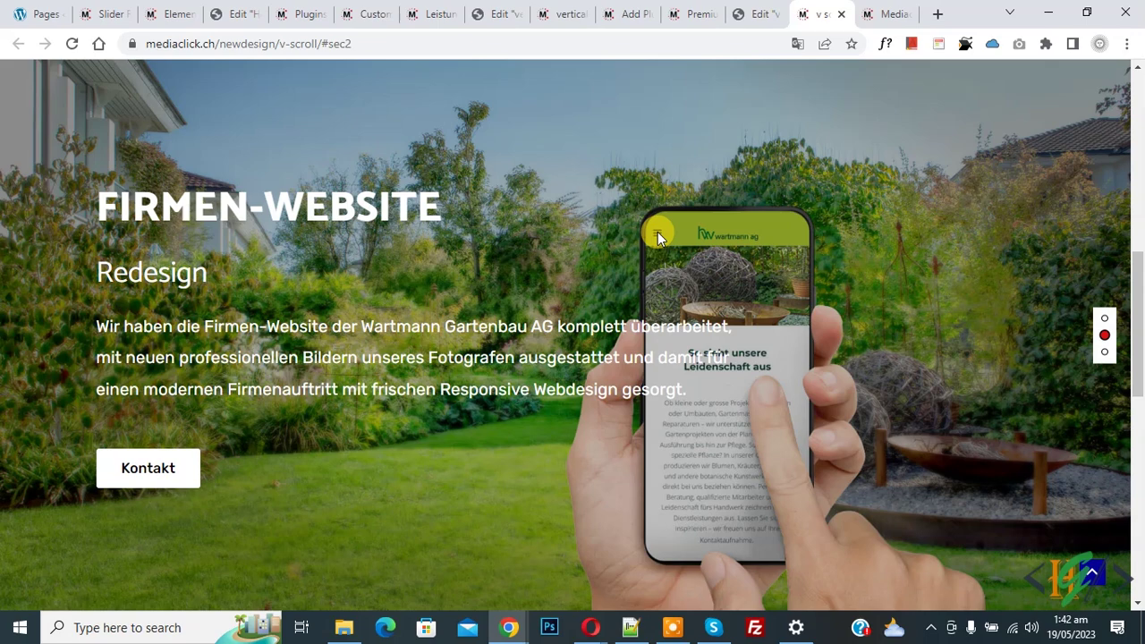
{"action": "scroll", "coordinate": [657, 232], "scroll_direction": "down", "scroll_amount": 1}
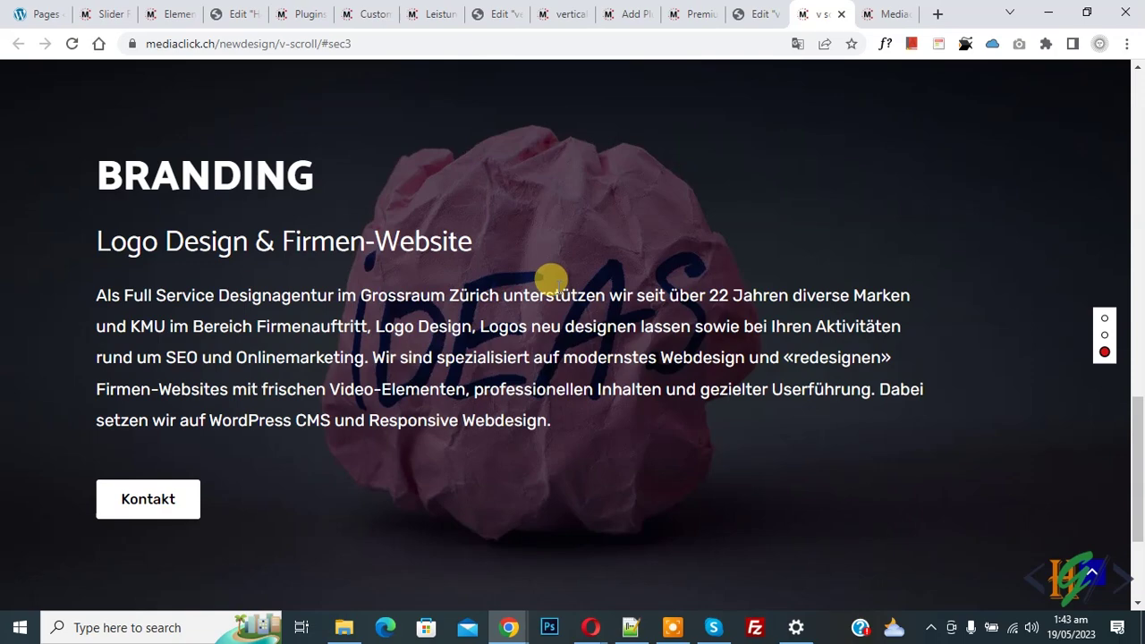
- Use the navigation dots to jump to the first section, then to Branding
{"action": "left_click", "coordinate": [1104, 320]}
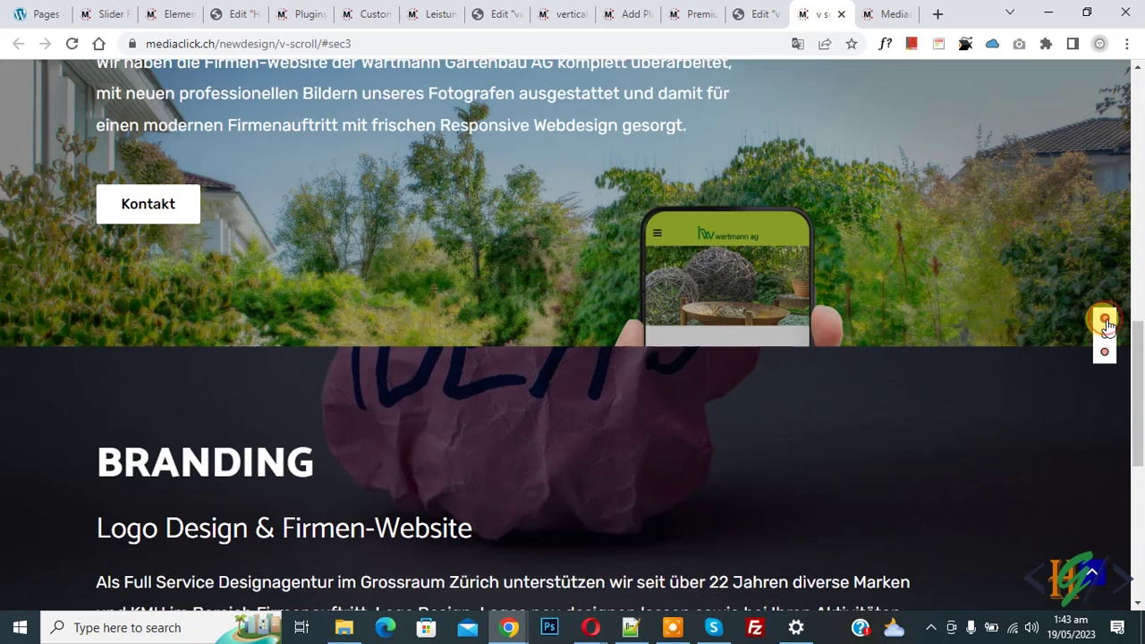
{"action": "left_click", "coordinate": [1104, 350]}
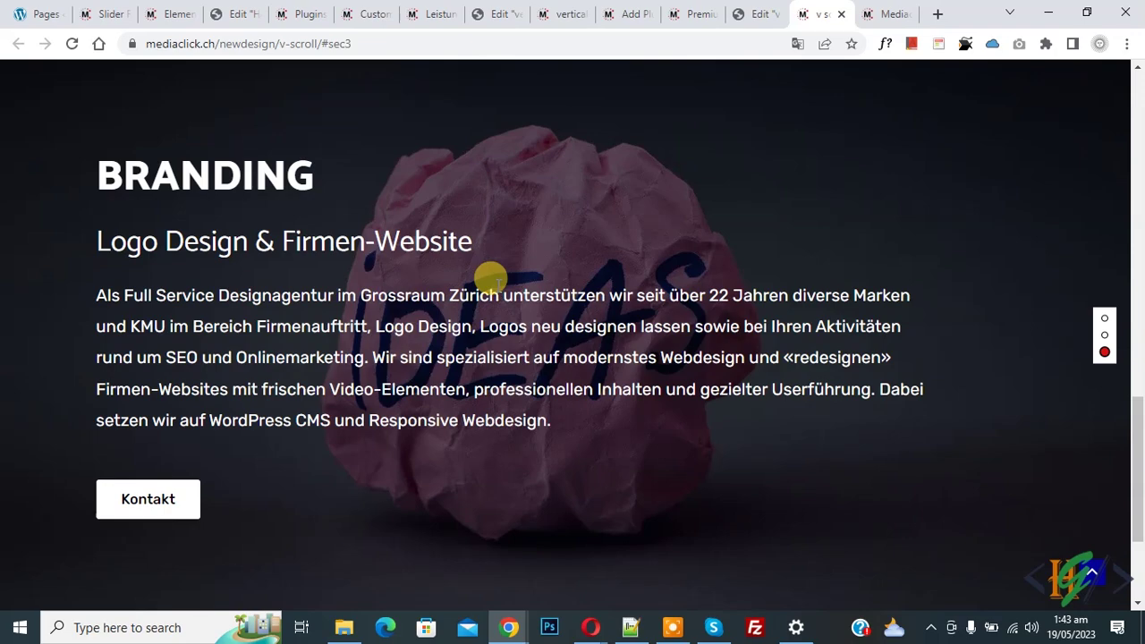
{"action": "scroll", "coordinate": [497, 283], "scroll_direction": "up", "scroll_amount": 1}
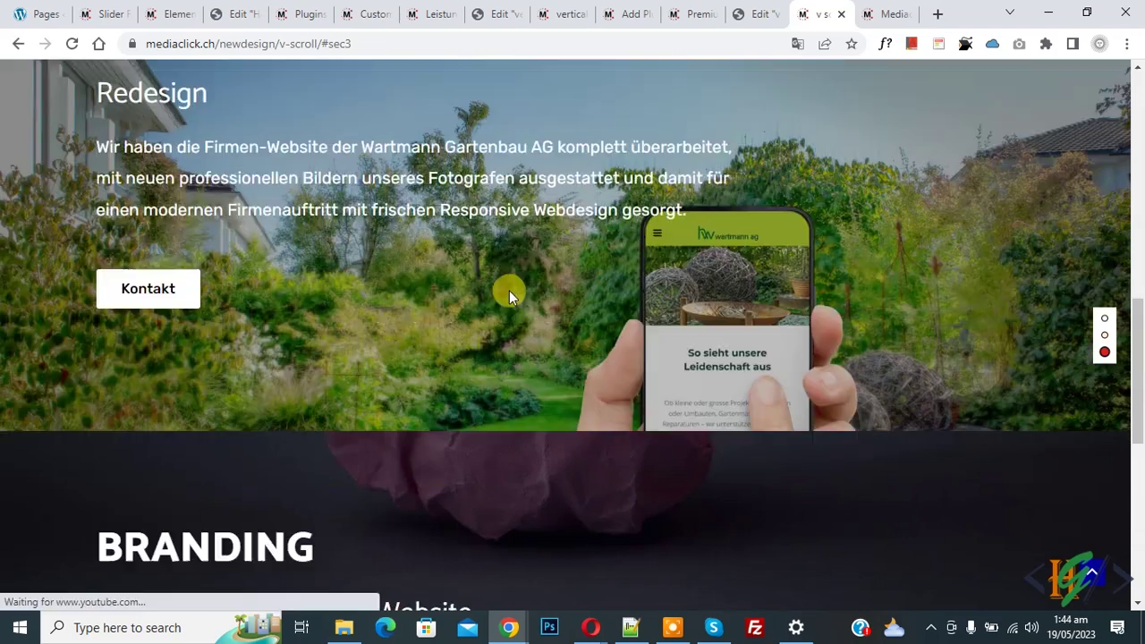
{"action": "scroll", "coordinate": [505, 288], "scroll_direction": "down", "scroll_amount": 1}
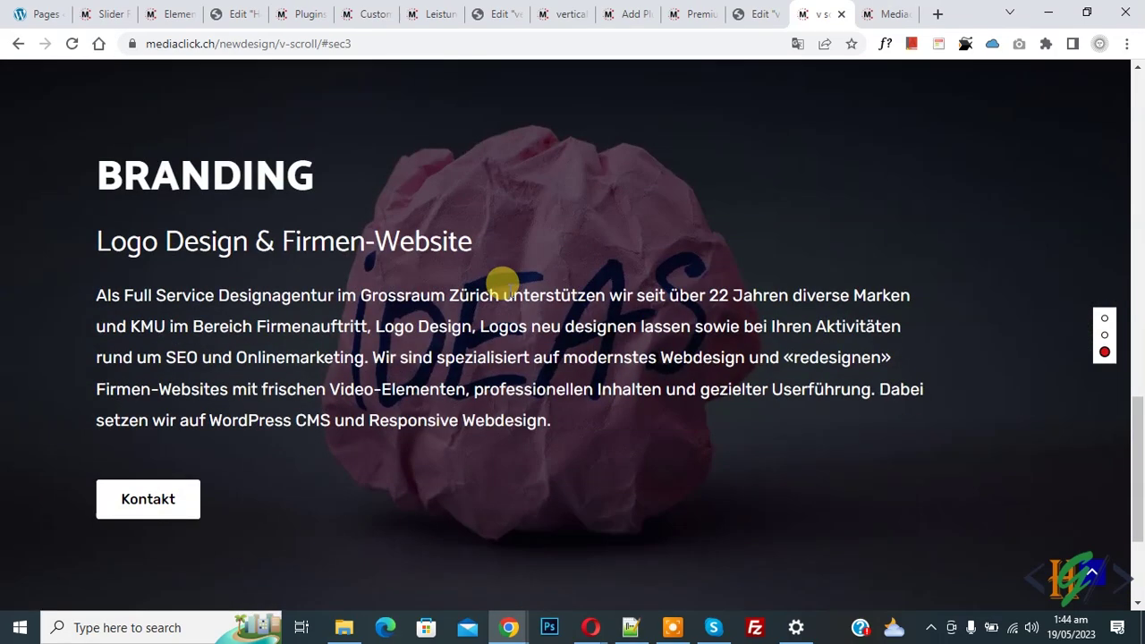